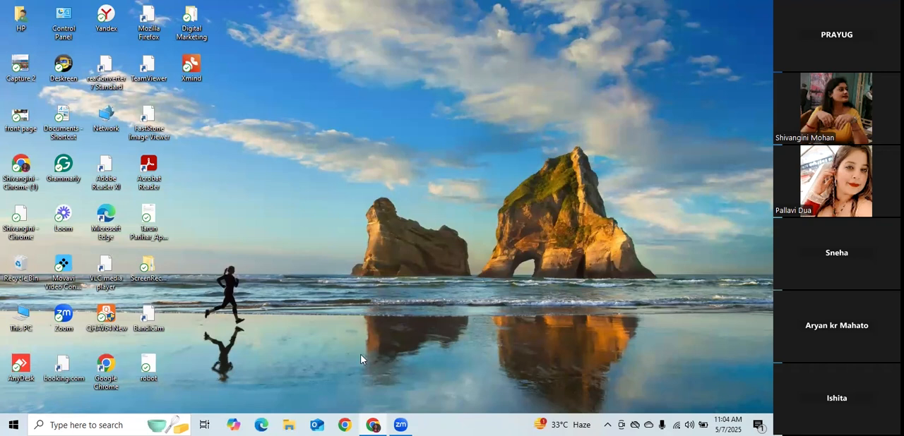
pyautogui.click(121, 424)
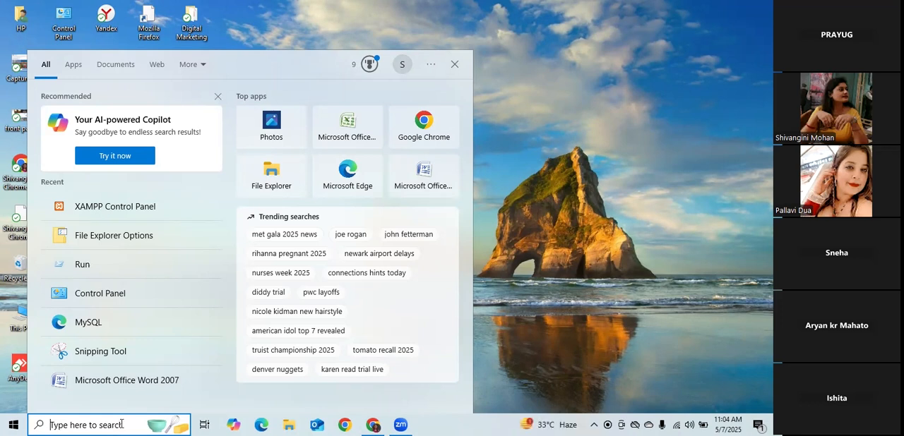
pyautogui.press('Escape')
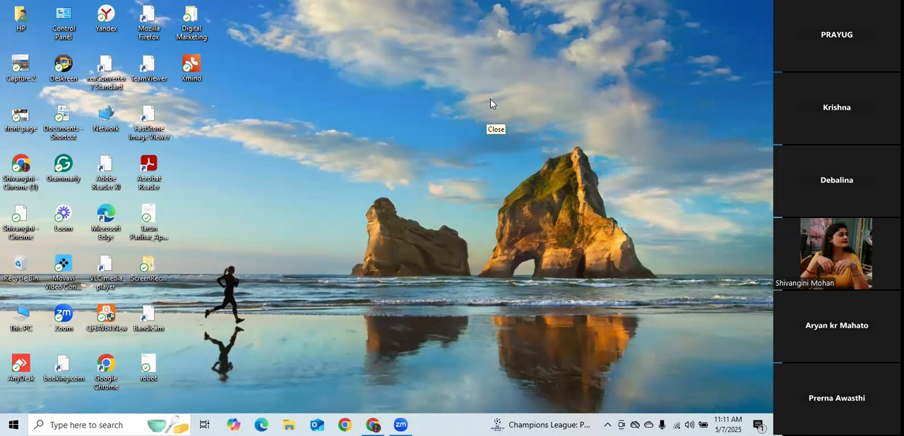
# Open the XAMPP Control Panel and start the Apache and MySQL modules.
pyautogui.click(97, 424)
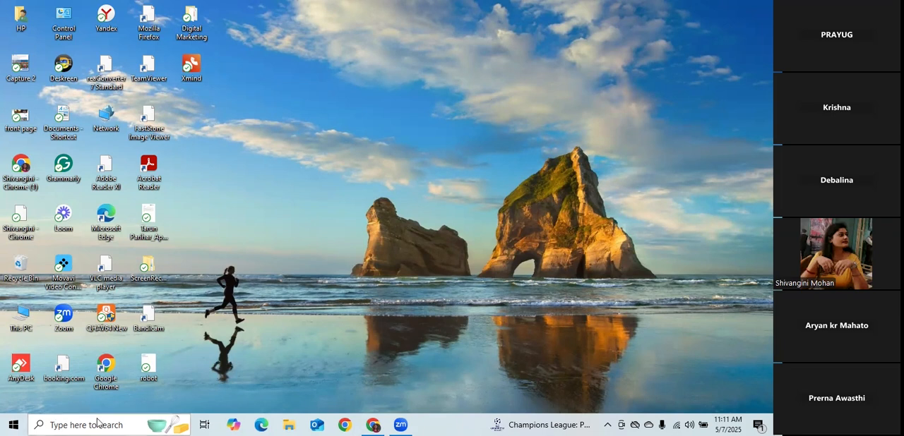
pyautogui.write('xampp')
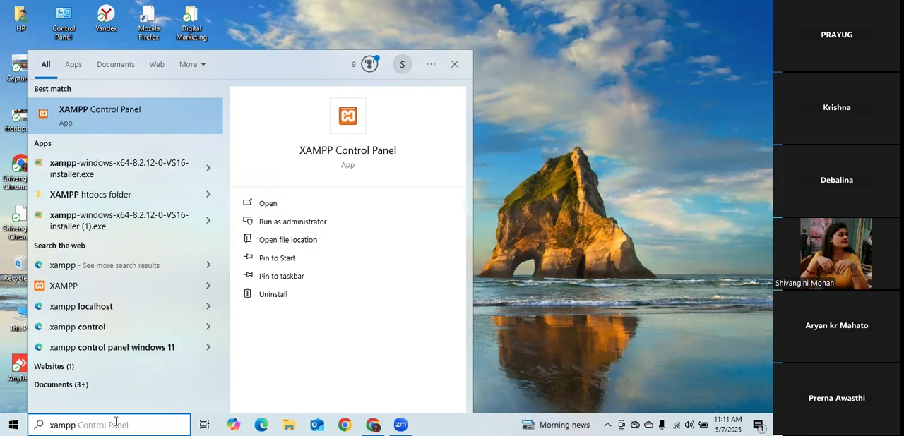
pyautogui.click(279, 206)
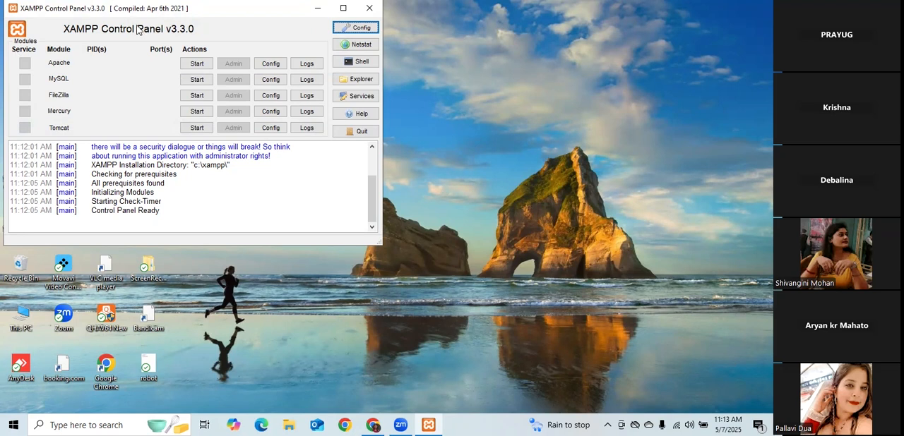
pyautogui.click(198, 66)
pyautogui.click(202, 83)
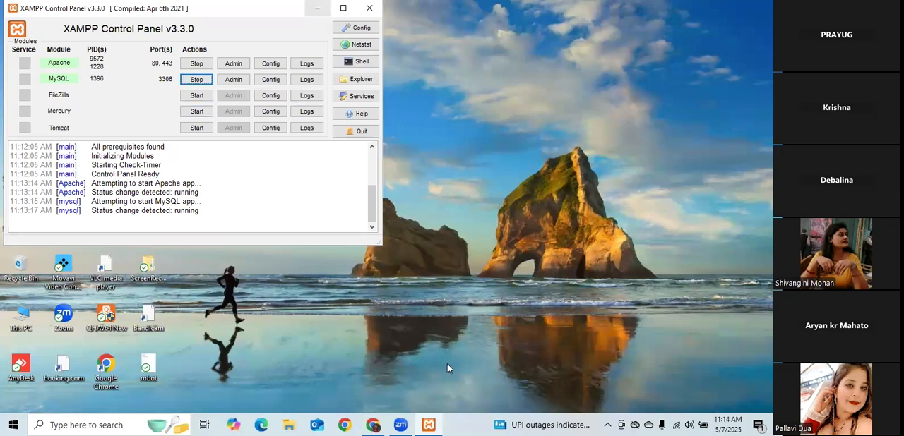
# Switch to Chrome and load the localhost/wordpress site in two new tabs.
pyautogui.click(372, 425)
pyautogui.click(437, 13)
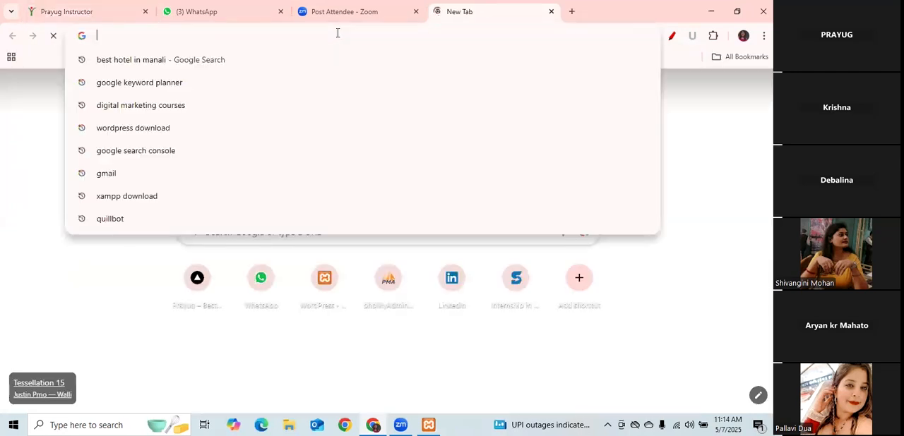
pyautogui.write('localhost/wordpress')
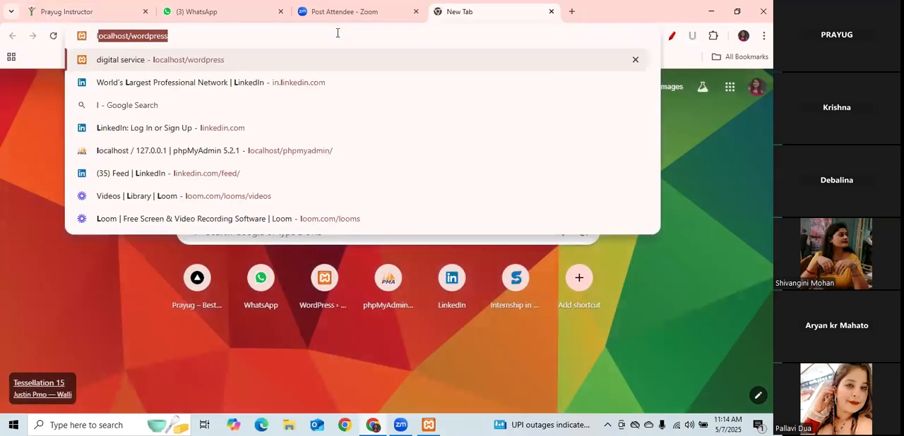
pyautogui.press('Return')
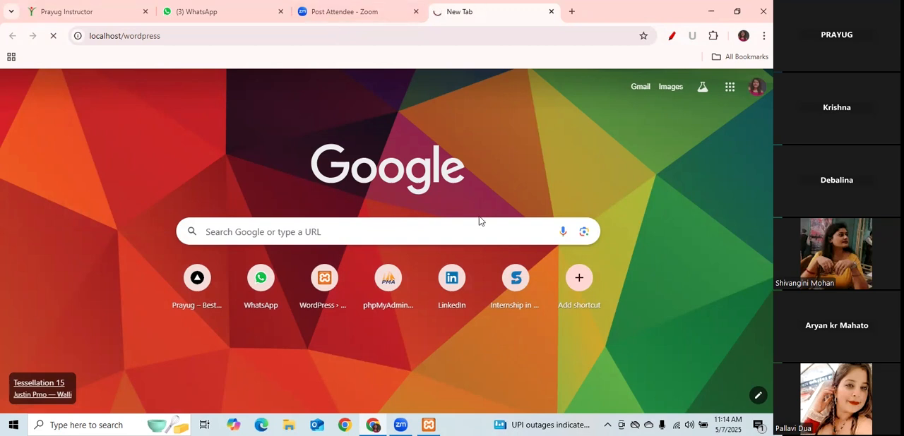
pyautogui.click(571, 11)
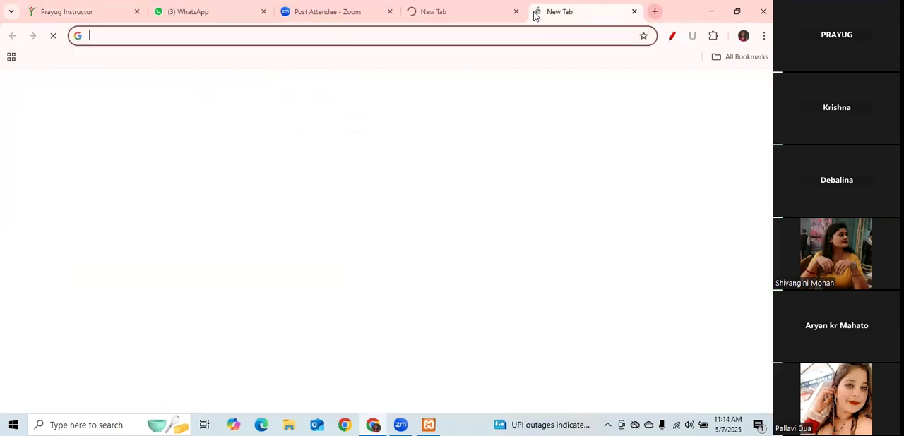
pyautogui.click(324, 279)
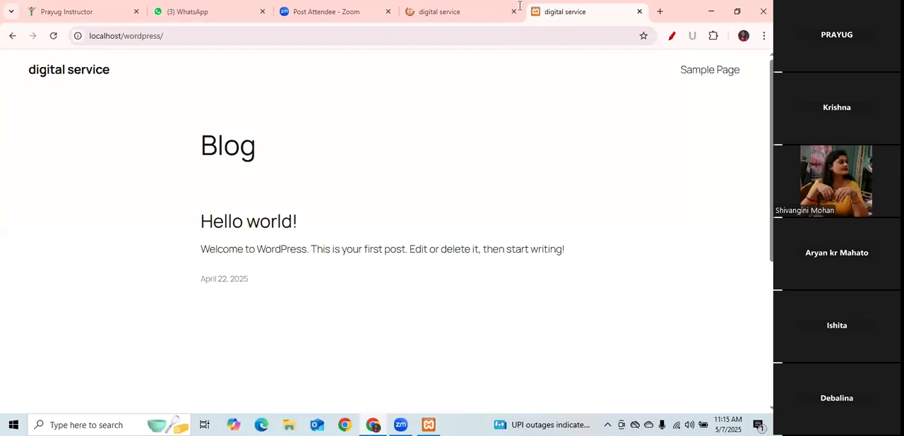
# Look over the site's blog page in the earlier tab, reload it through the site title, and close the duplicate tab.
pyautogui.click(449, 12)
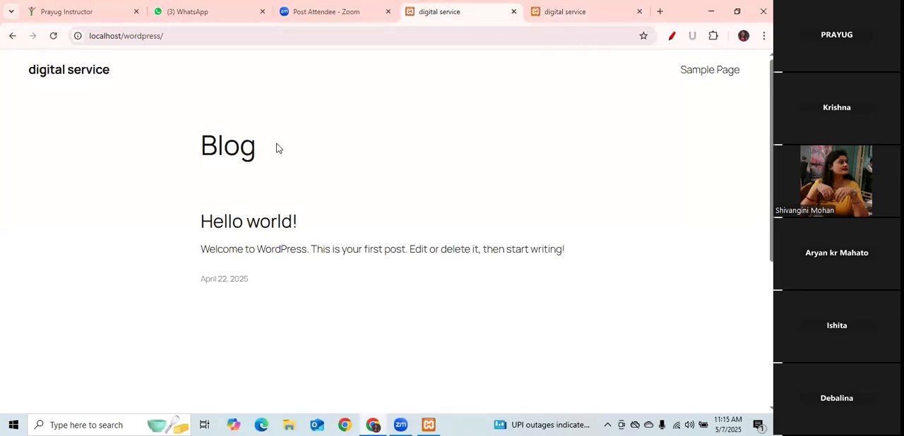
pyautogui.scroll(-3, 387, 212)
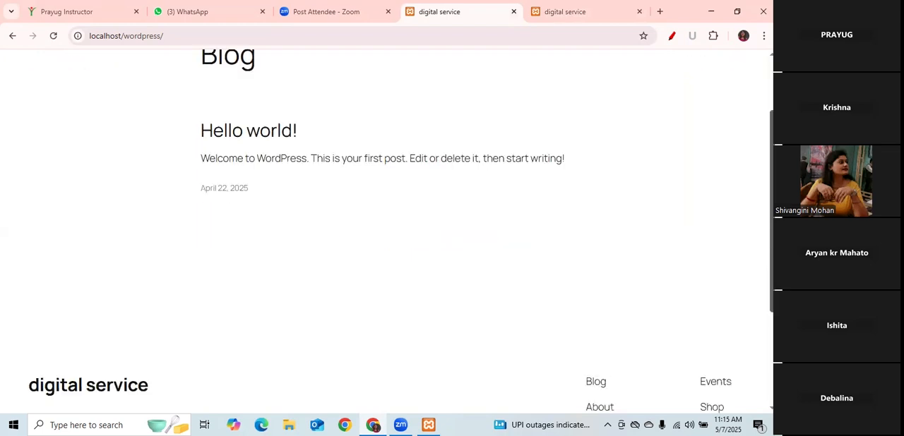
pyautogui.scroll(3, 387, 212)
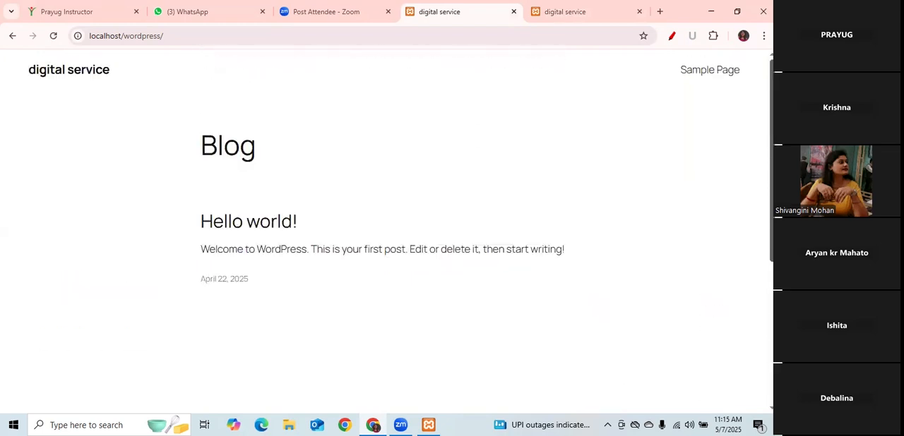
pyautogui.click(171, 44)
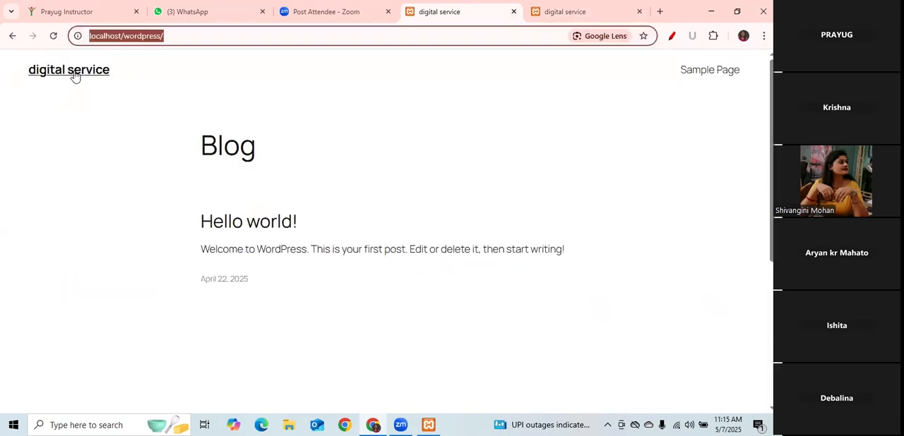
pyautogui.click(75, 75)
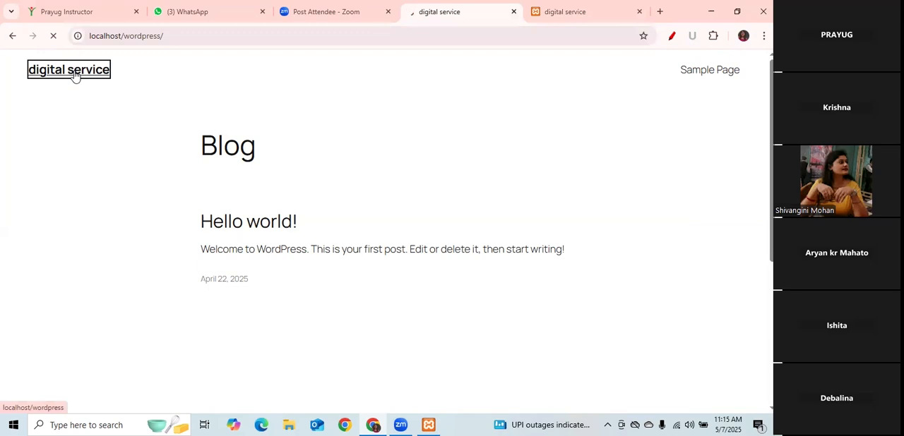
pyautogui.click(640, 12)
# Try to open the admin area at localhost/wordpress/wp-admin.
pyautogui.click(182, 36)
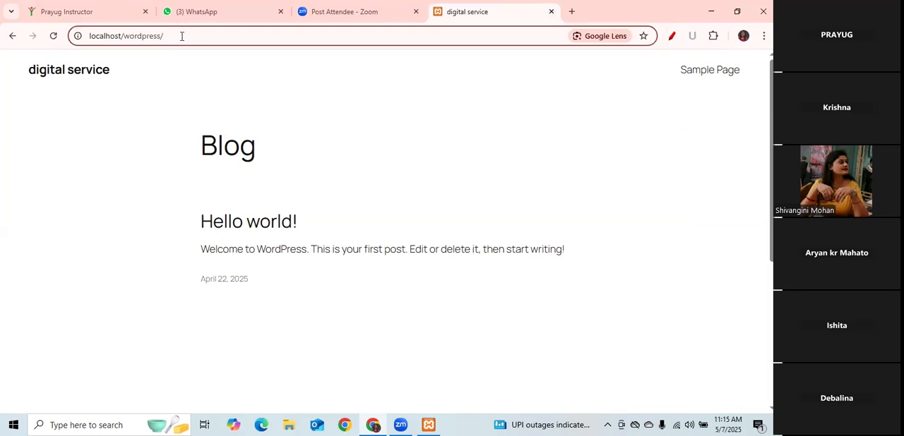
pyautogui.write('wp')
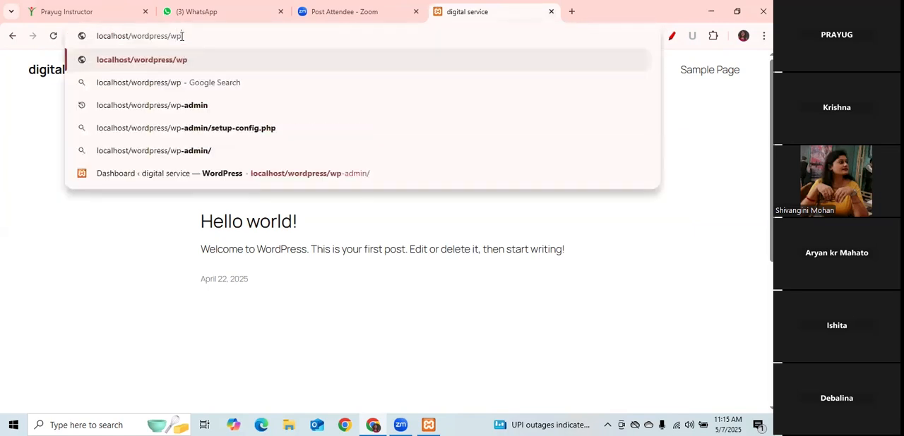
pyautogui.click(195, 110)
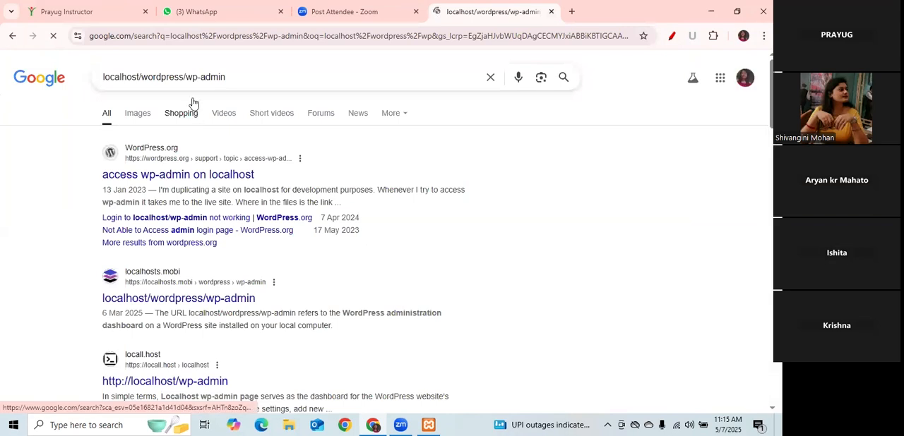
# Replace the Google search tab with a new tab and open localhost/wordpress in it.
pyautogui.click(571, 12)
pyautogui.click(516, 15)
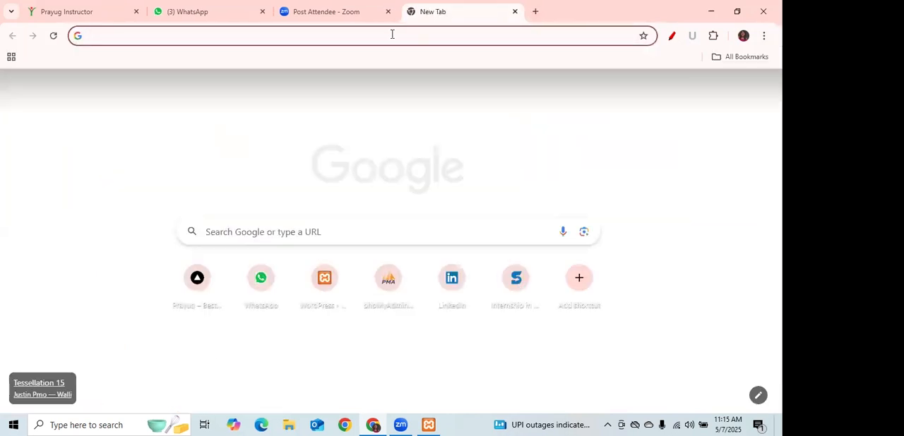
pyautogui.click(392, 34)
pyautogui.write('localhost/wordpress')
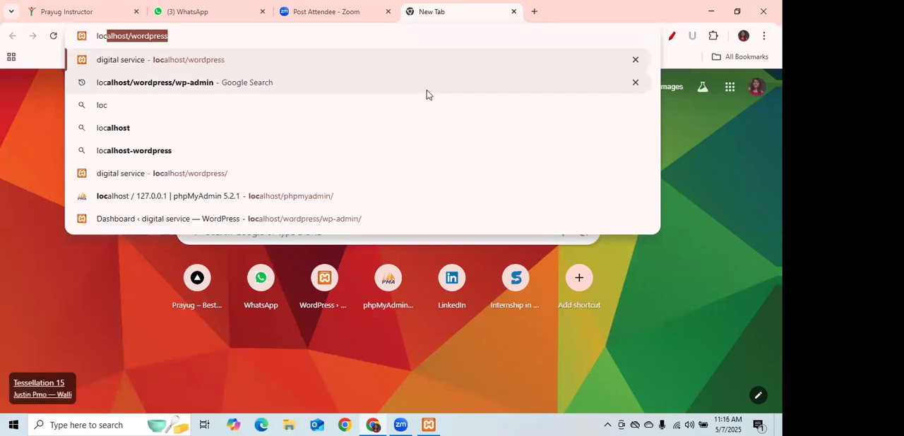
pyautogui.press('Right')
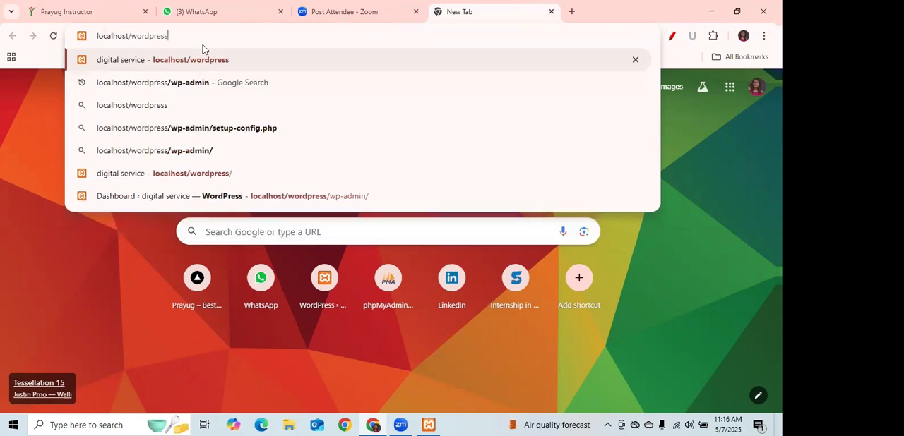
pyautogui.click(199, 59)
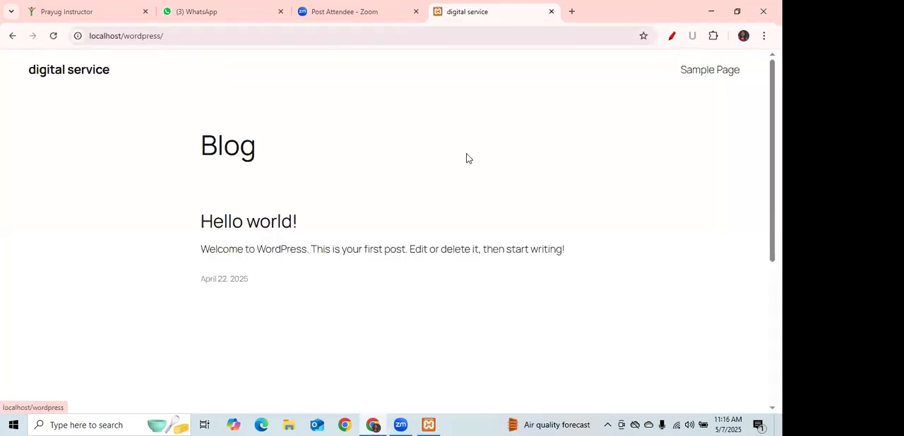
# Examine the site's footer with its WordPress credit link, and return to the home page through the site title.
pyautogui.moveTo(771, 149); pyautogui.dragTo(771, 291)
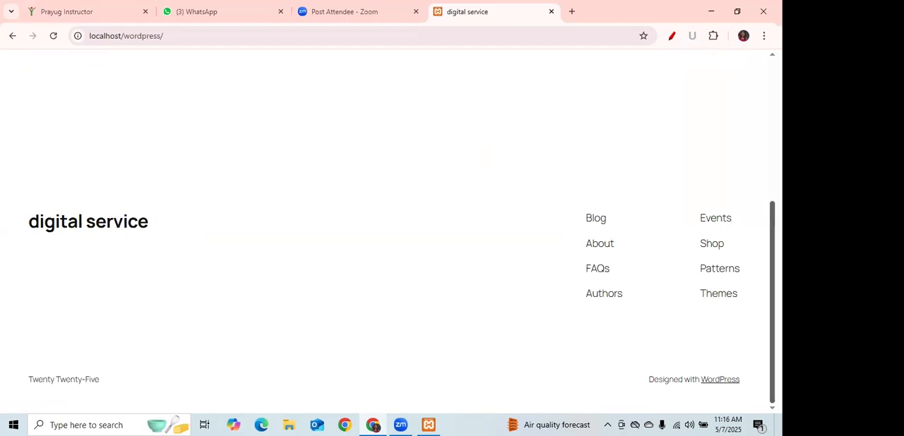
pyautogui.click(731, 380)
pyautogui.rightClick(730, 380)
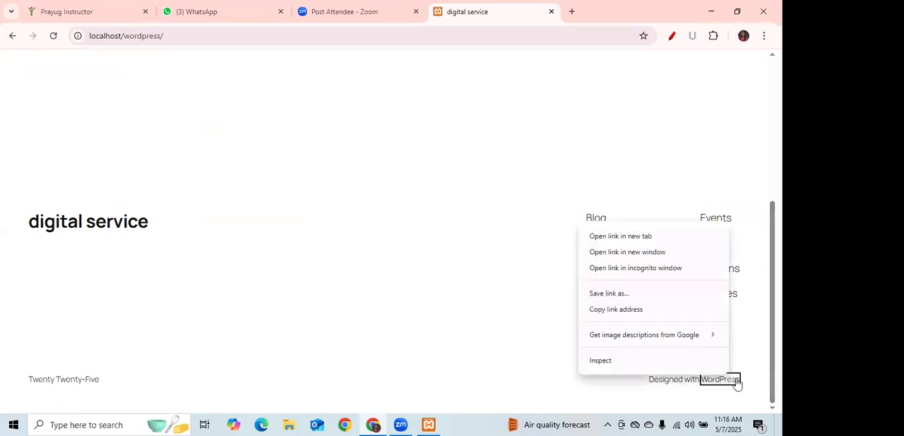
pyautogui.rightClick(737, 379)
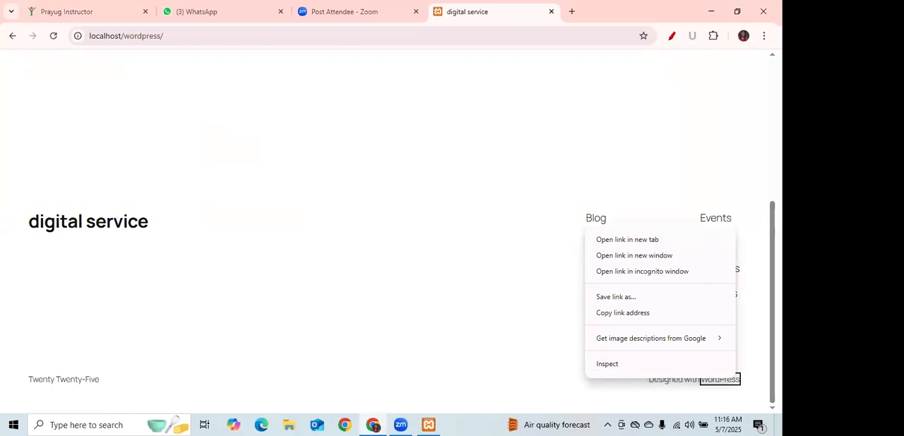
pyautogui.click(88, 222)
pyautogui.click(73, 74)
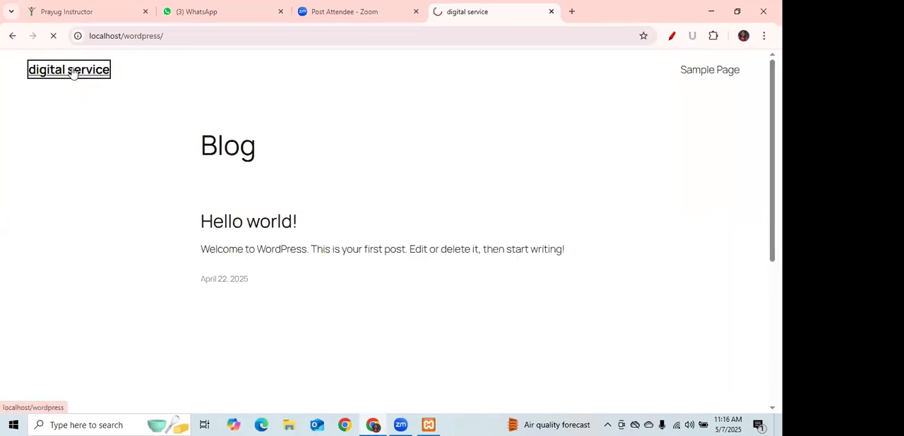
# Try to reach the setup page at localhost/wordpress/wp-admin/setup-config.php.
pyautogui.click(181, 37)
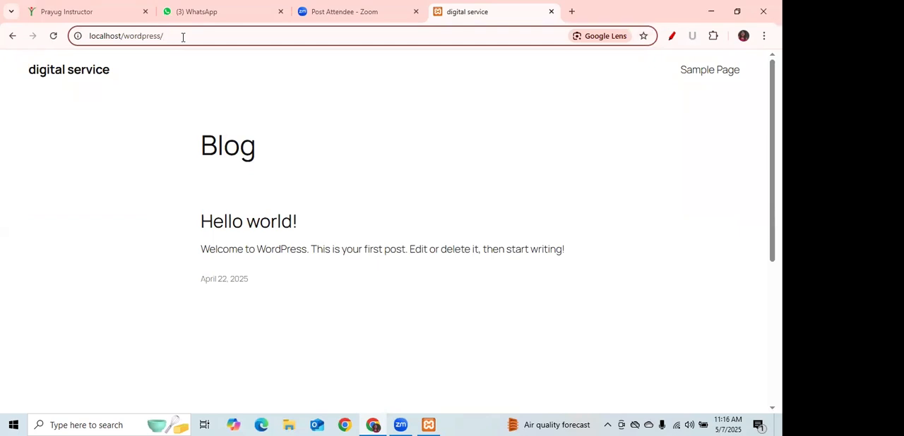
pyautogui.write('wp')
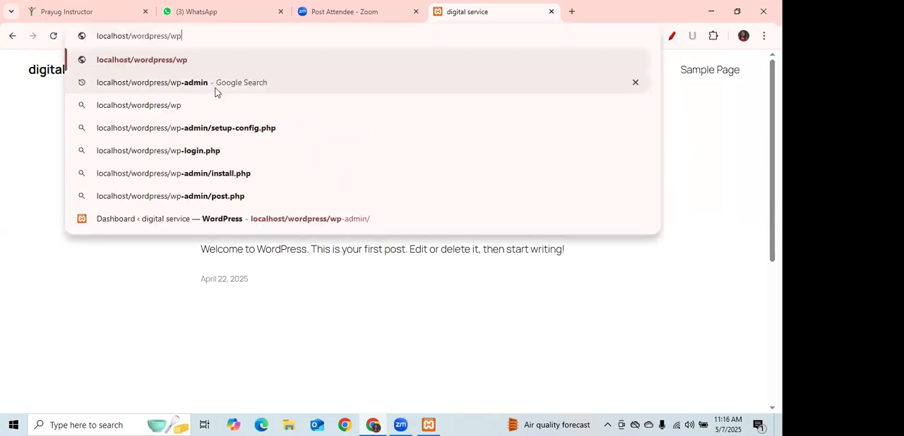
pyautogui.press('Down')
pyautogui.press('Down')
pyautogui.press('Down')
pyautogui.press('Return')
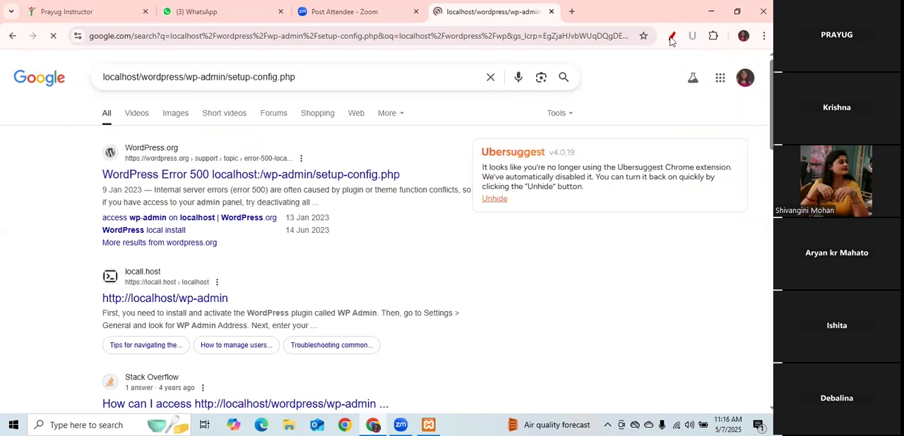
# Swap the search results tab for a new one, reopen the local WordPress site there, and reload its home page through the site title.
pyautogui.click(571, 12)
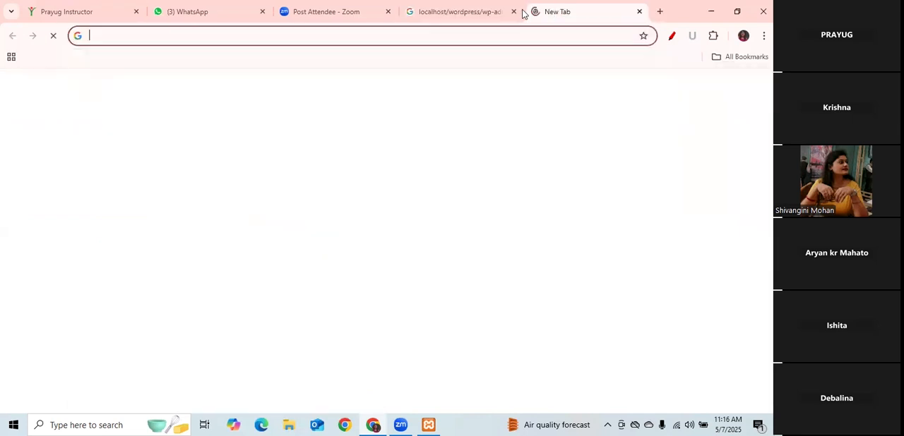
pyautogui.click(514, 12)
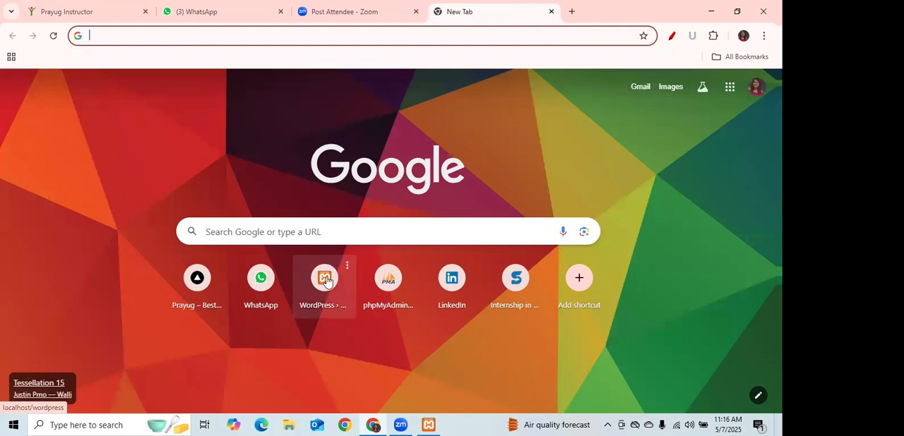
pyautogui.click(325, 280)
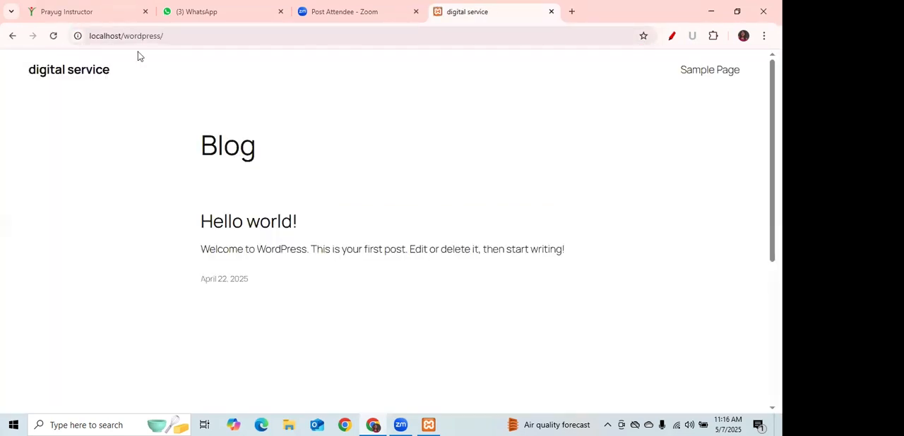
pyautogui.rightClick(90, 74)
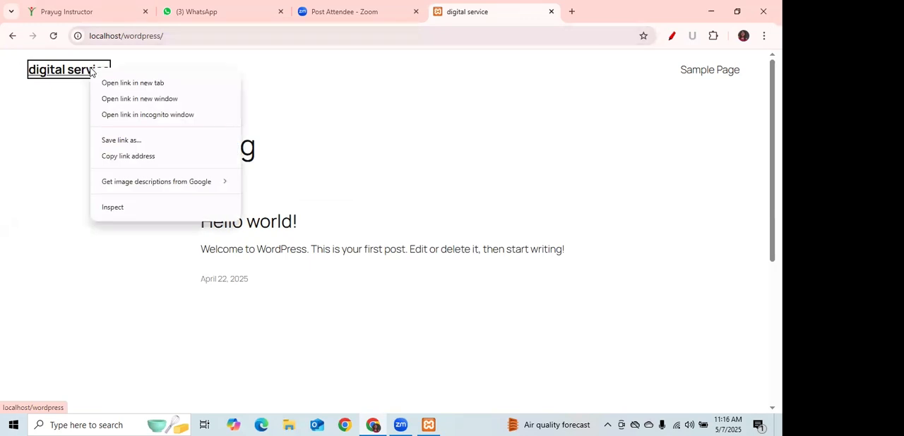
pyautogui.click(66, 75)
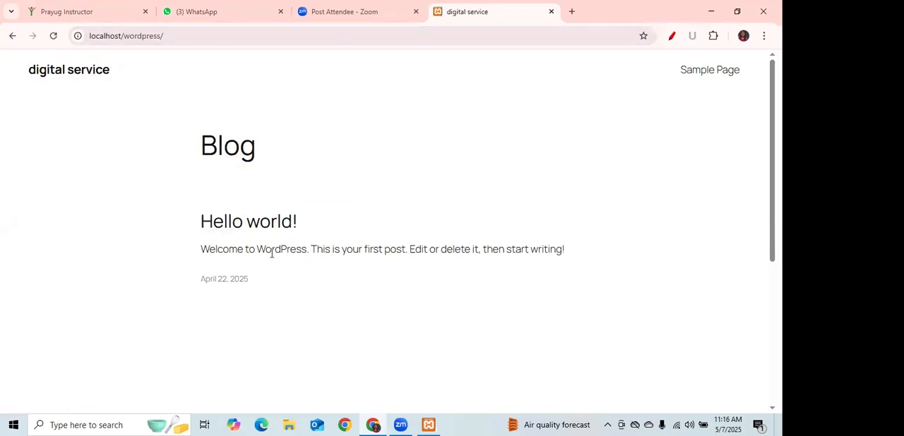
# Open the Sample Page and follow the WordPress credit link in its footer.
pyautogui.click(704, 72)
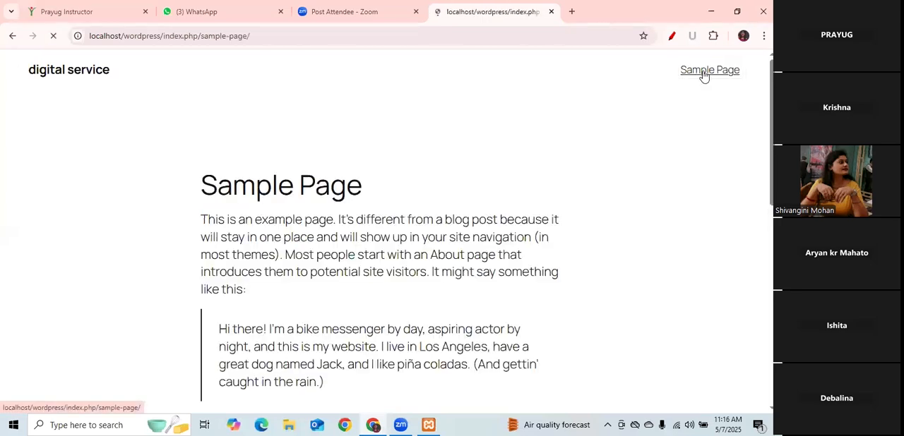
pyautogui.scroll(-10, 386, 226)
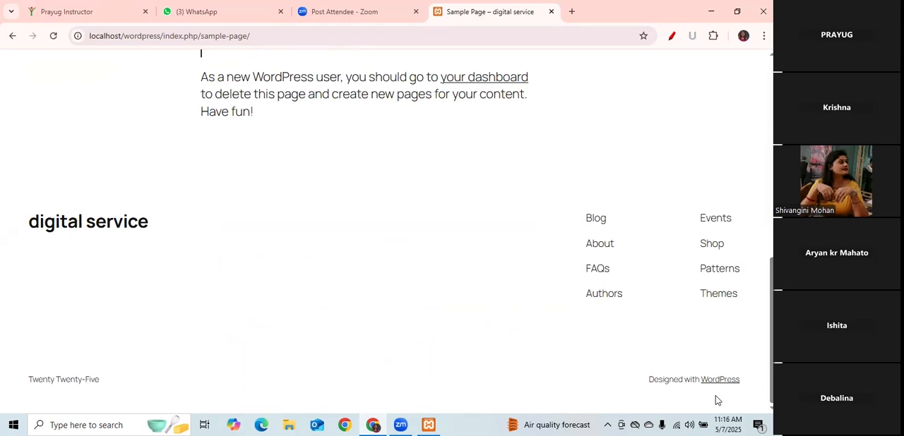
pyautogui.click(716, 379)
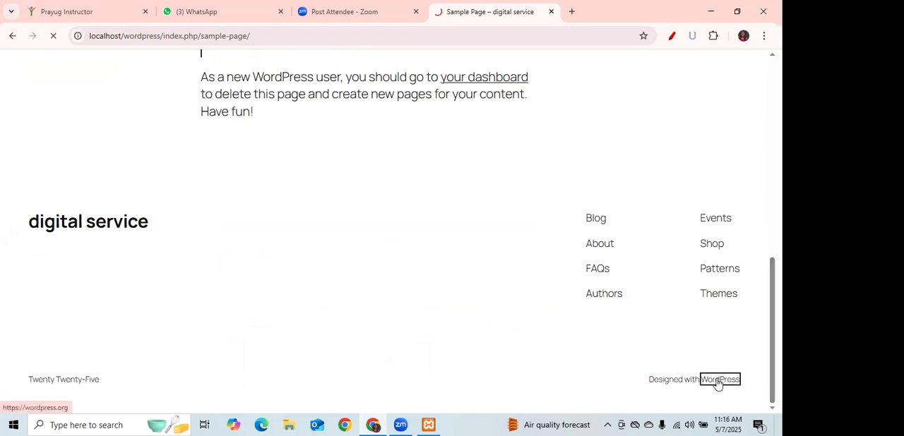
pyautogui.rightClick(717, 381)
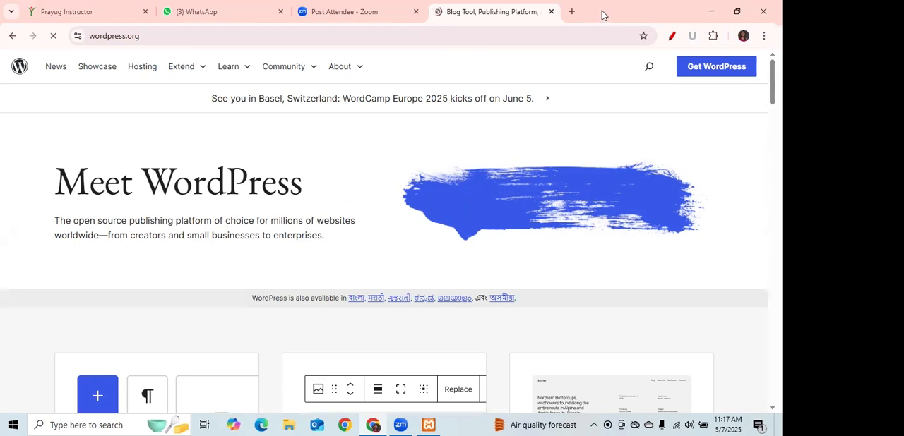
# Open the local WordPress site in a new tab through its new-tab-page shortcut.
pyautogui.click(572, 15)
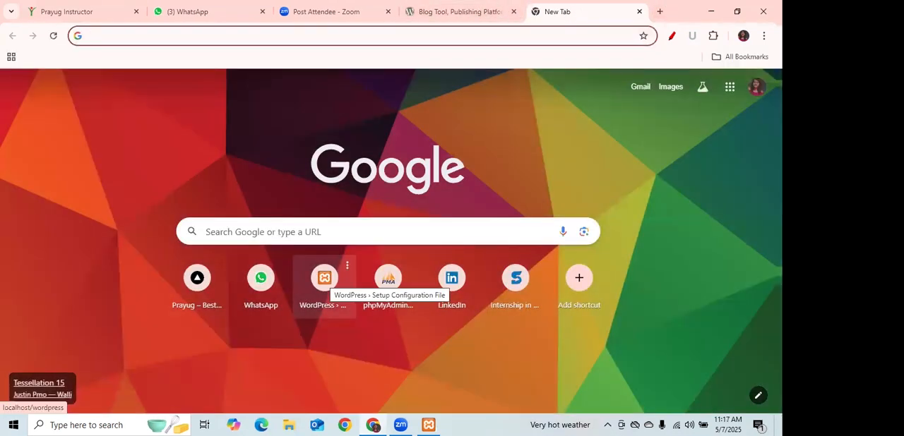
pyautogui.click(326, 281)
pyautogui.click(764, 35)
pyautogui.click(657, 12)
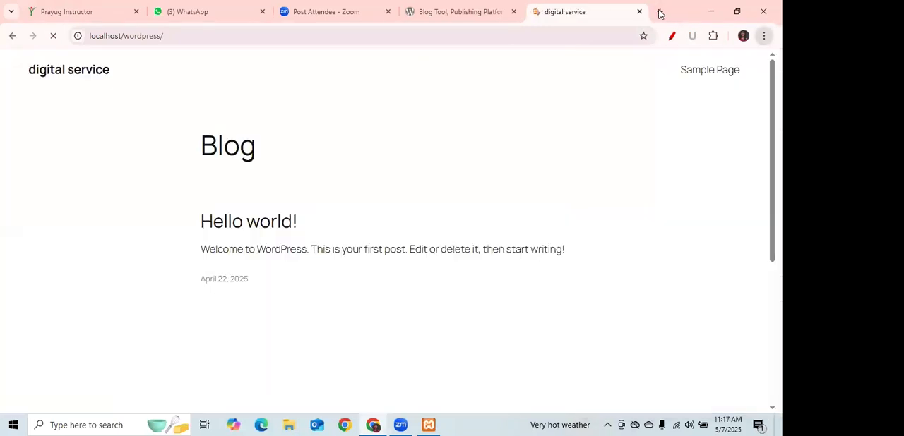
# Open the browsing history in a new tab and revisit the "Dashboard ‹ digital service — WordPress" entry.
pyautogui.click(658, 12)
pyautogui.click(764, 36)
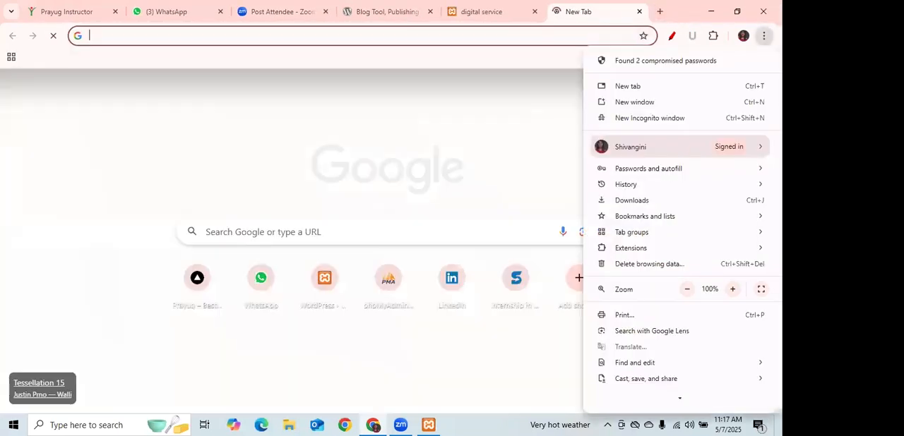
pyautogui.moveTo(668, 188)
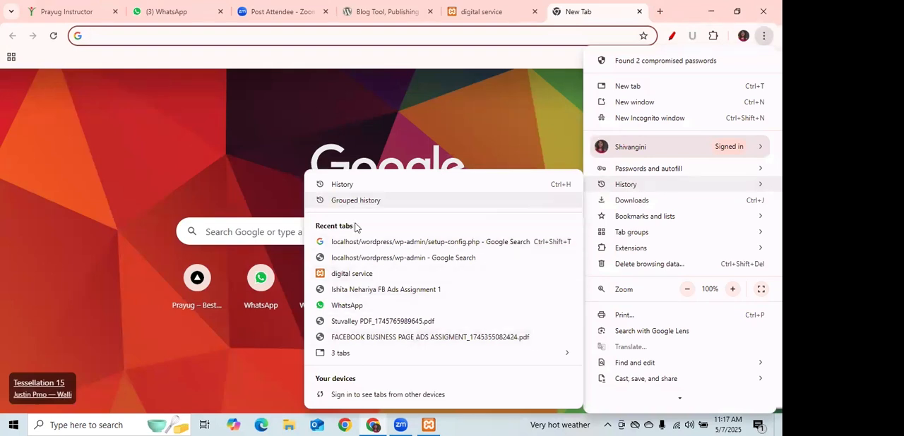
pyautogui.click(346, 183)
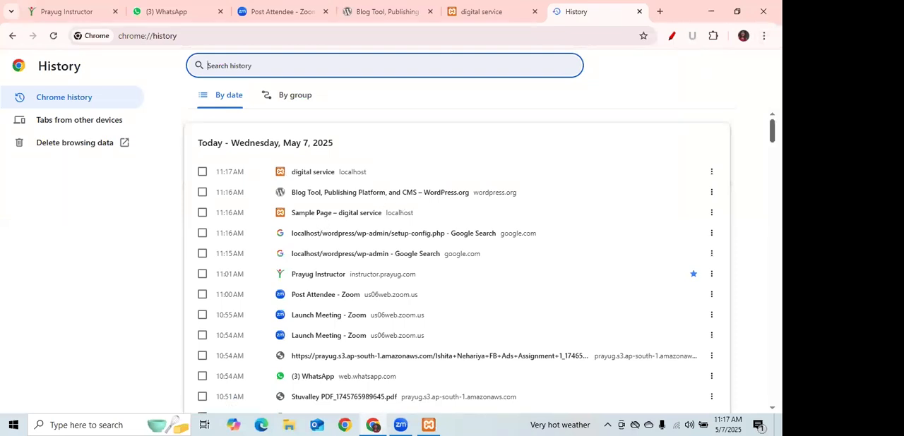
pyautogui.scroll(-8, 228, 396)
pyautogui.scroll(-4, 455, 261)
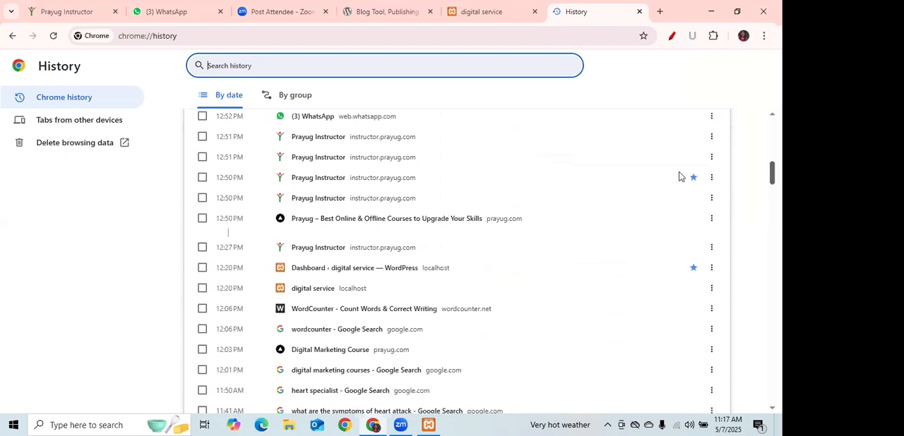
pyautogui.click(410, 271)
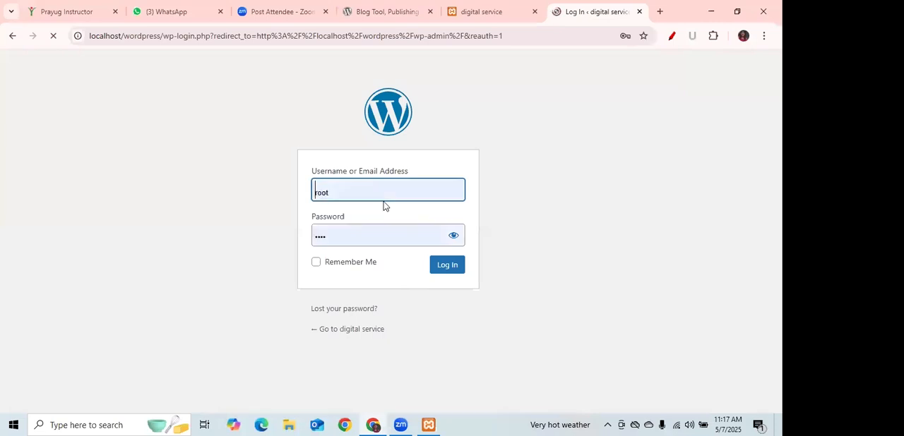
# Log in to WordPress with the prefilled credentials, dismiss the password warning, and close the spare digital service and WordPress.org tabs.
pyautogui.click(446, 268)
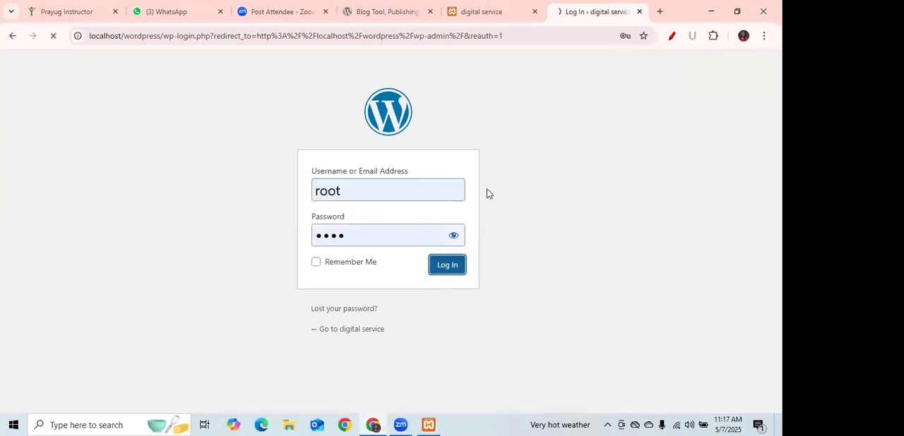
pyautogui.click(533, 12)
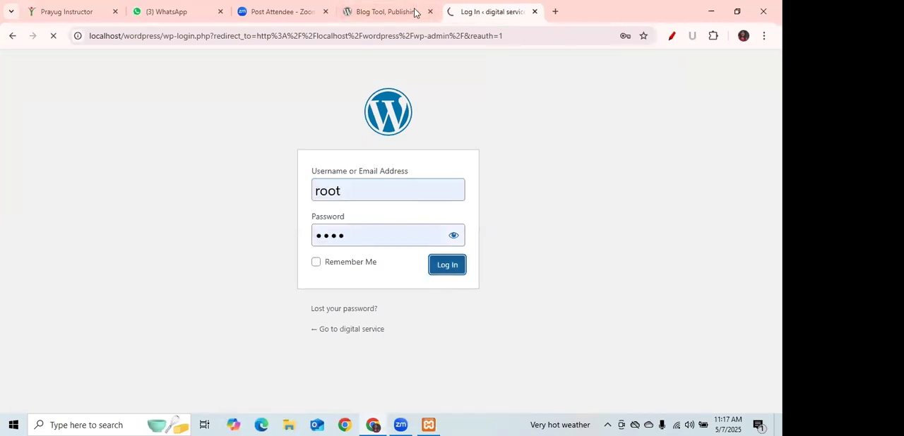
pyautogui.click(430, 12)
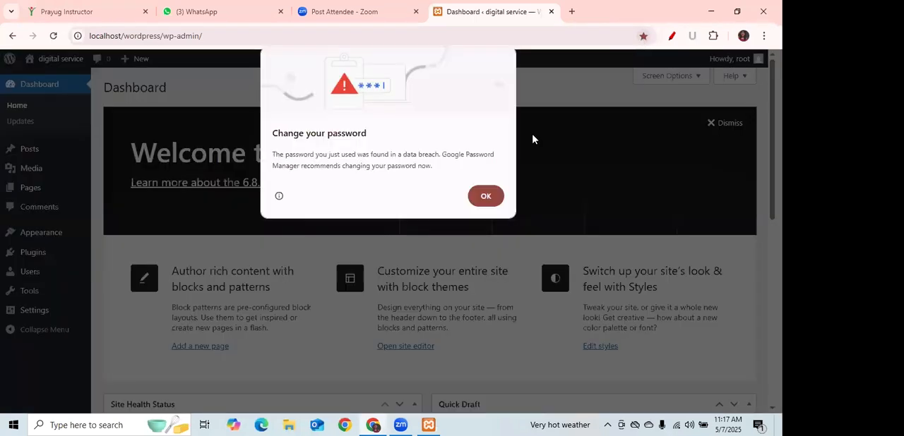
pyautogui.click(474, 200)
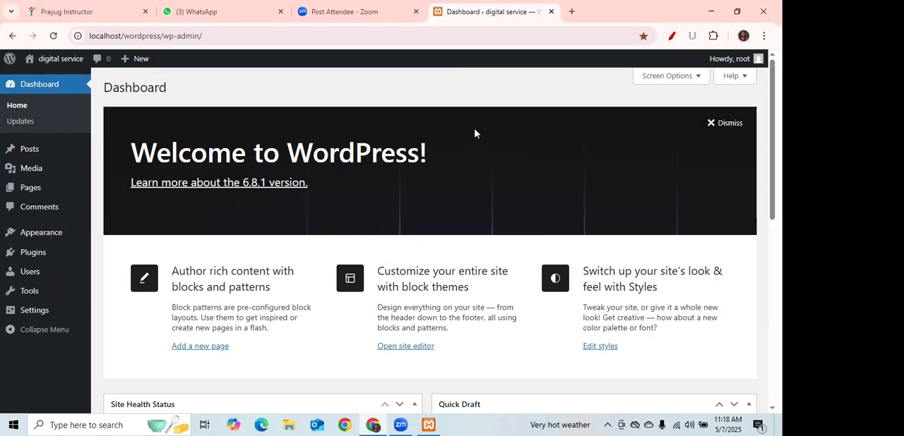
# Open the digital service site's front end in a new tab from the dashboard and switch to it.
pyautogui.moveTo(63, 63)
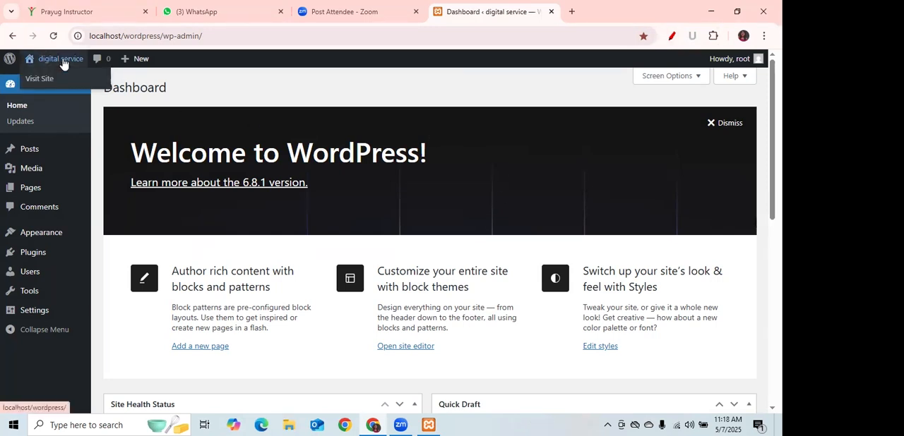
pyautogui.rightClick(63, 63)
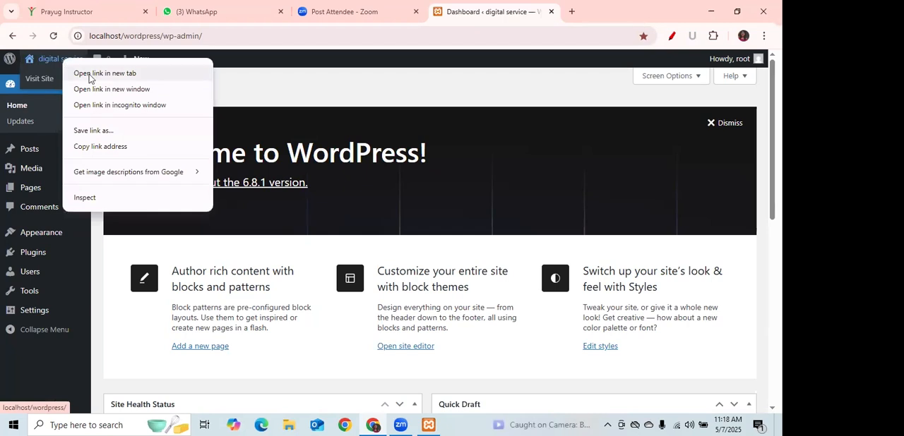
pyautogui.click(90, 74)
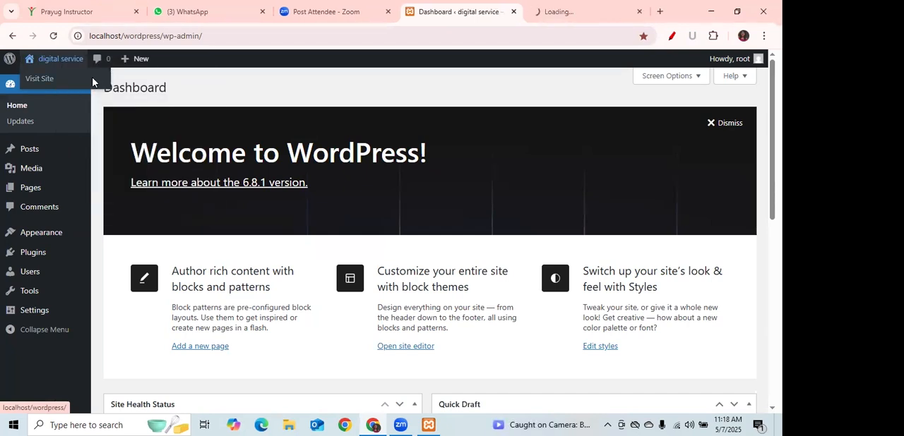
pyautogui.click(568, 13)
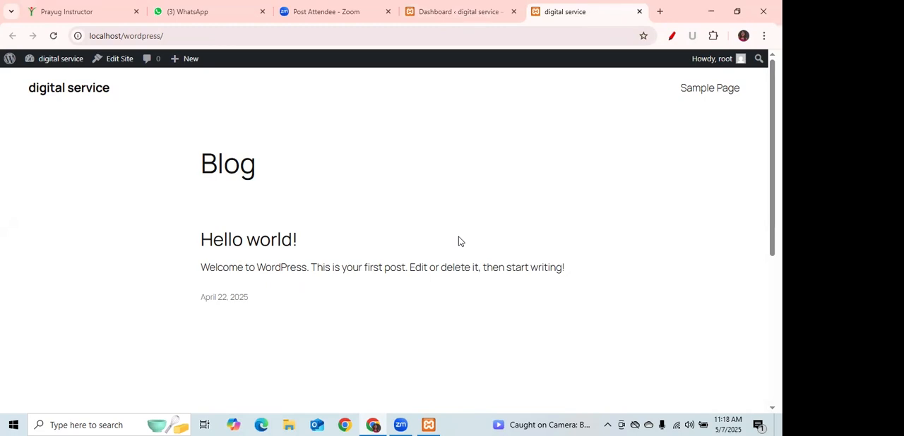
# Return to the dashboard and examine the Posts, Media, Pages, Comments and Appearance entries and the wp-admin address.
pyautogui.click(452, 13)
pyautogui.moveTo(30, 155)
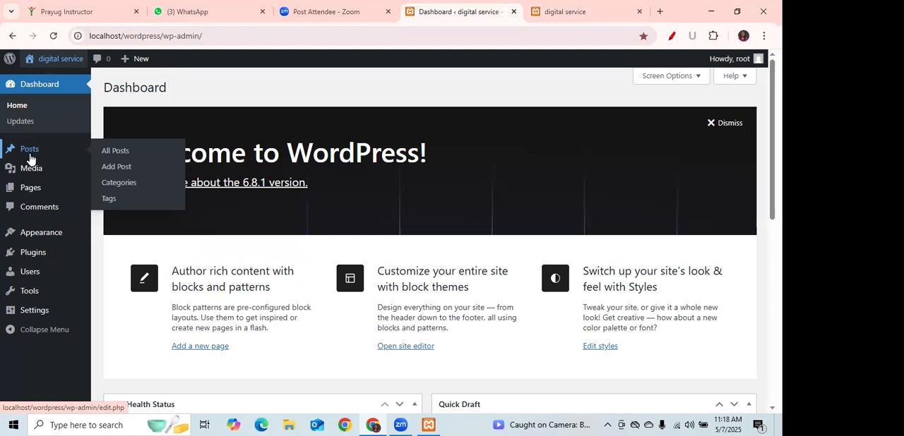
pyautogui.moveTo(31, 173)
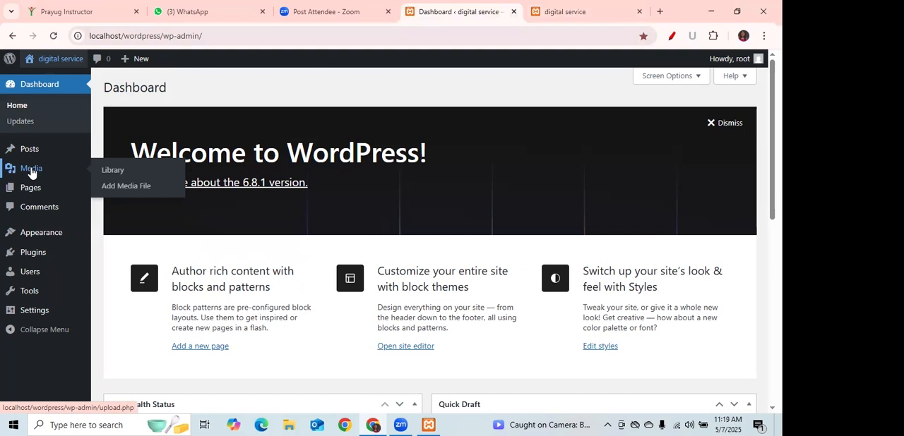
pyautogui.moveTo(39, 196)
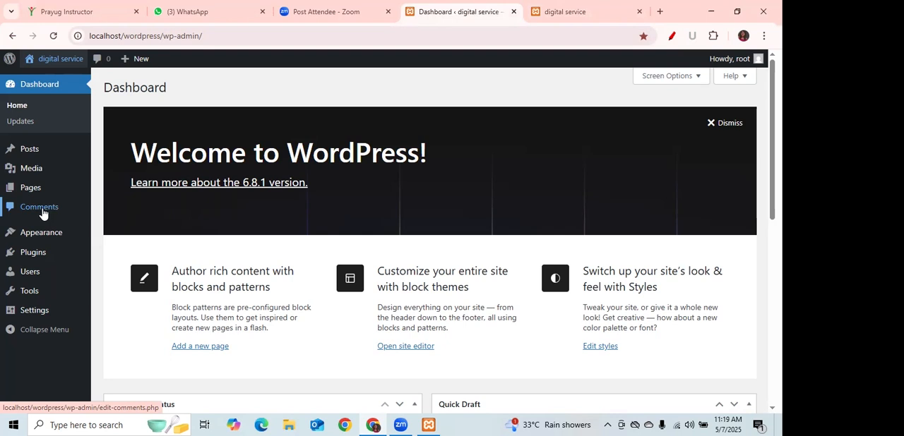
pyautogui.moveTo(43, 238)
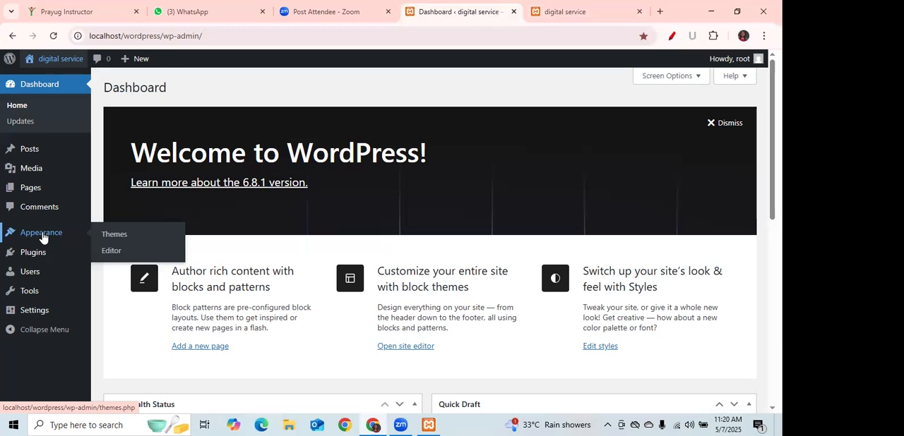
pyautogui.moveTo(212, 35); pyautogui.dragTo(82, 40)
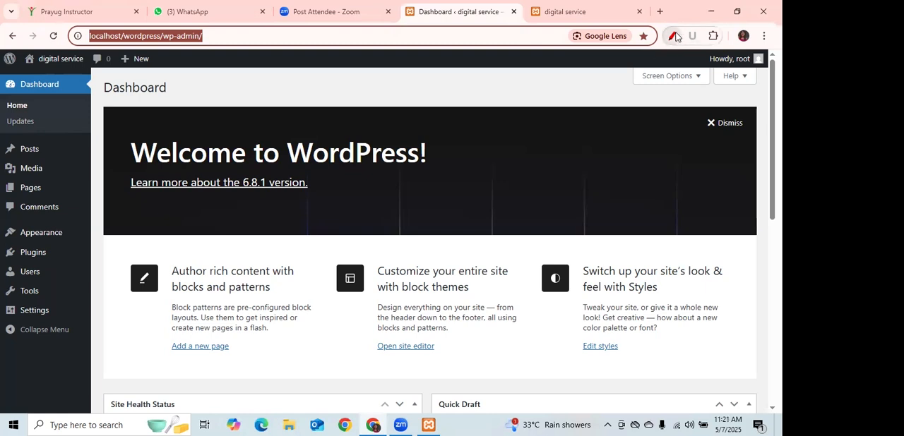
# Open the Themes page, search the installed themes for "astra", and clear the search.
pyautogui.moveTo(24, 240)
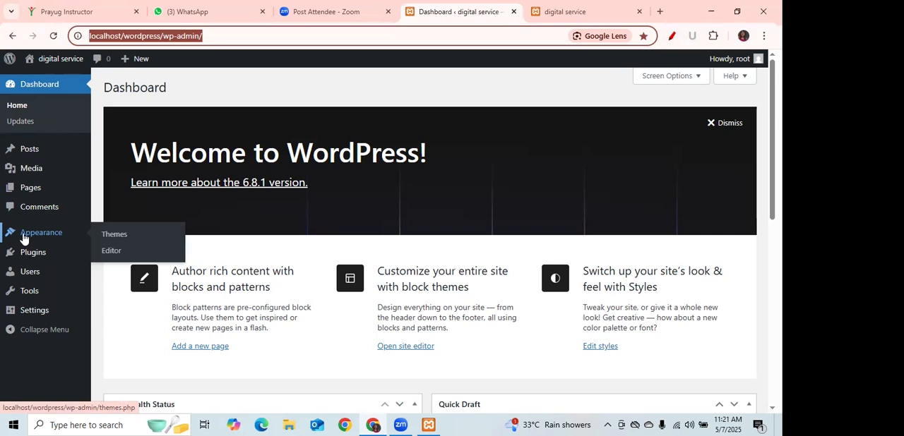
pyautogui.click(123, 238)
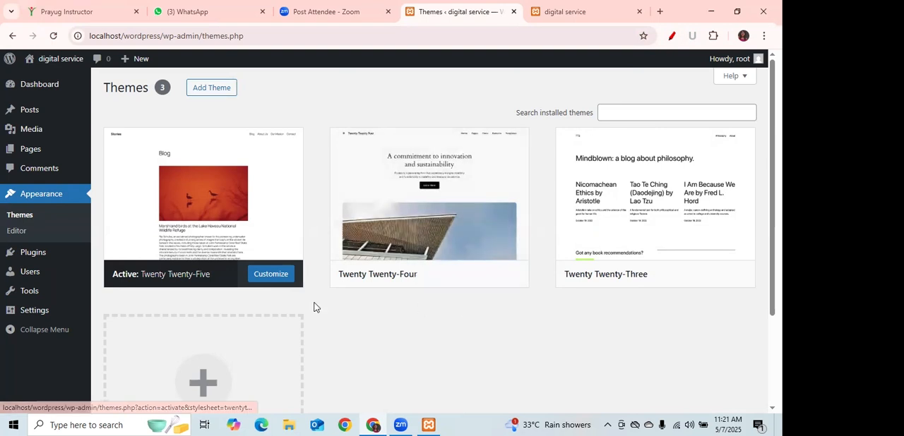
pyautogui.click(621, 113)
pyautogui.write('asgtra')
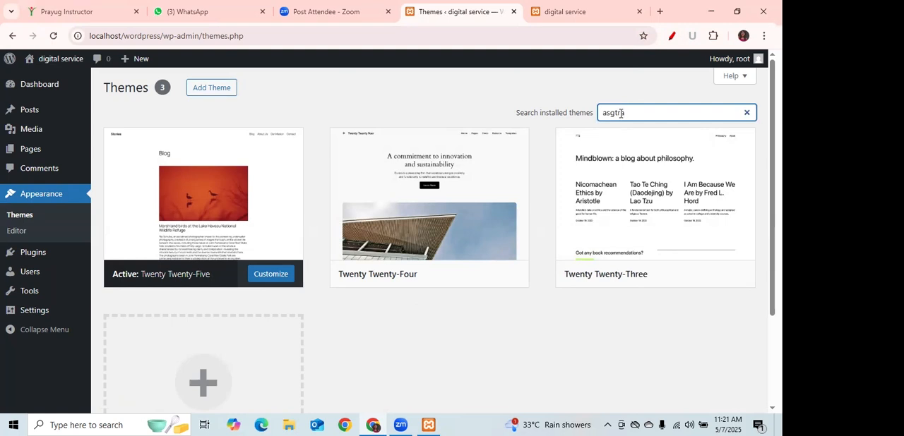
pyautogui.press('BackSpace')
pyautogui.press('BackSpace')
pyautogui.press('BackSpace')
pyautogui.press('BackSpace')
pyautogui.write('tra')
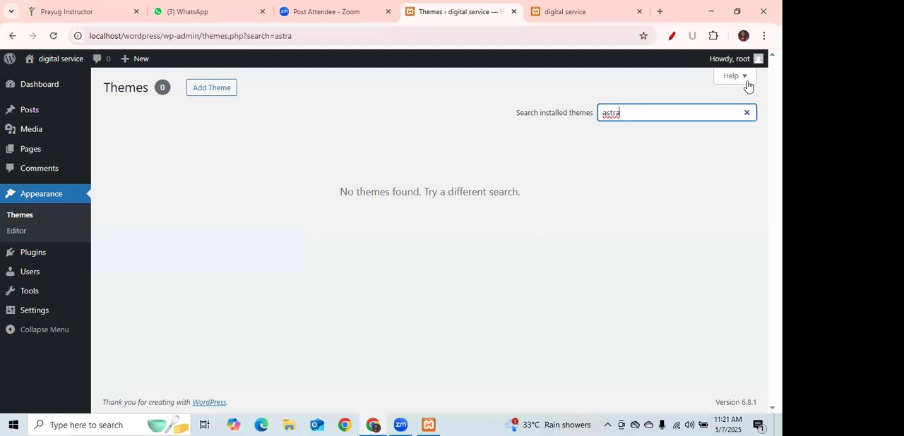
pyautogui.click(746, 112)
# Start adding a new theme and search the theme directory for "astra".
pyautogui.click(210, 88)
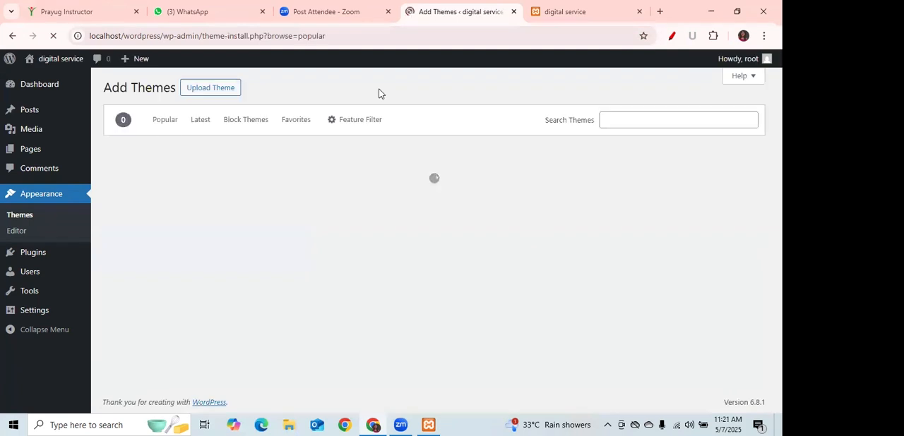
pyautogui.click(619, 115)
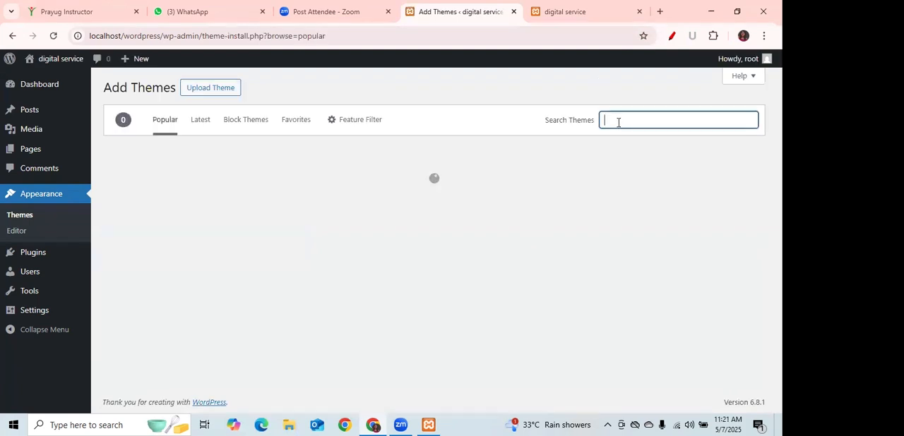
pyautogui.write('astrs')
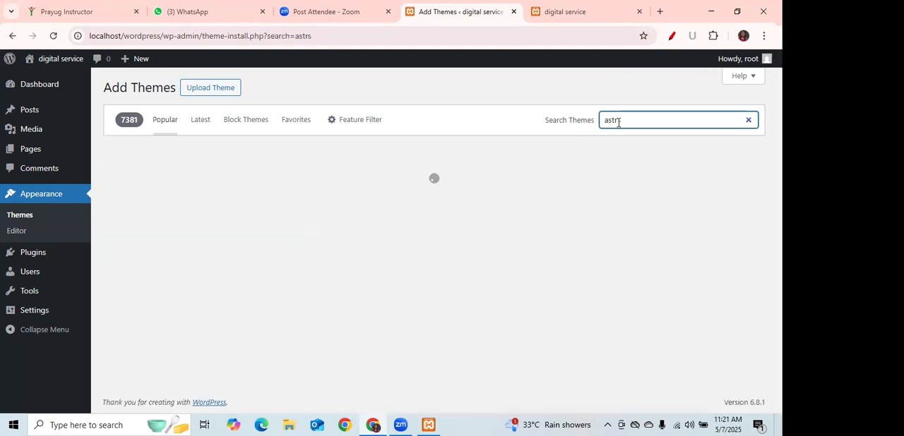
pyautogui.press('BackSpace')
pyautogui.write('a')
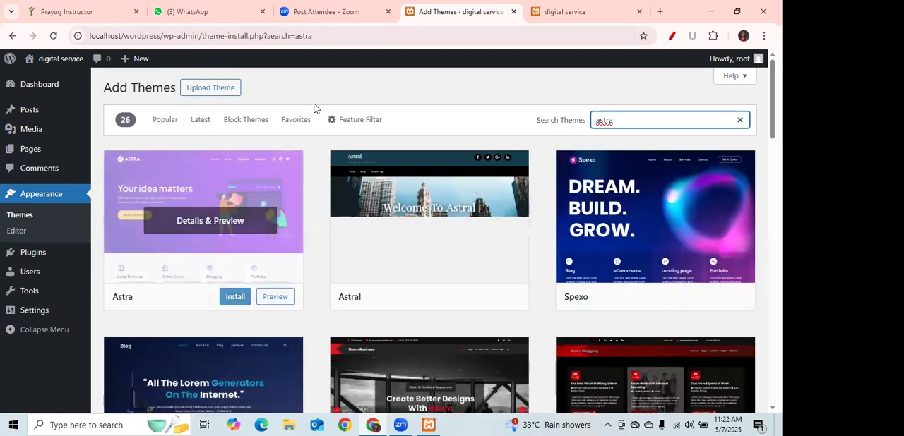
# Mark the Astra theme with a red pen tick and underline the names Astra and Astral.
pyautogui.click(671, 35)
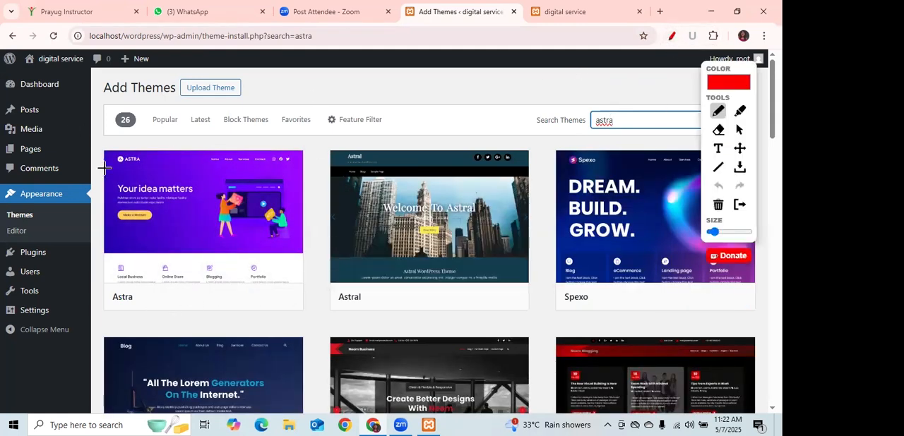
pyautogui.moveTo(99, 167); pyautogui.dragTo(136, 134)
pyautogui.moveTo(105, 306); pyautogui.dragTo(140, 306)
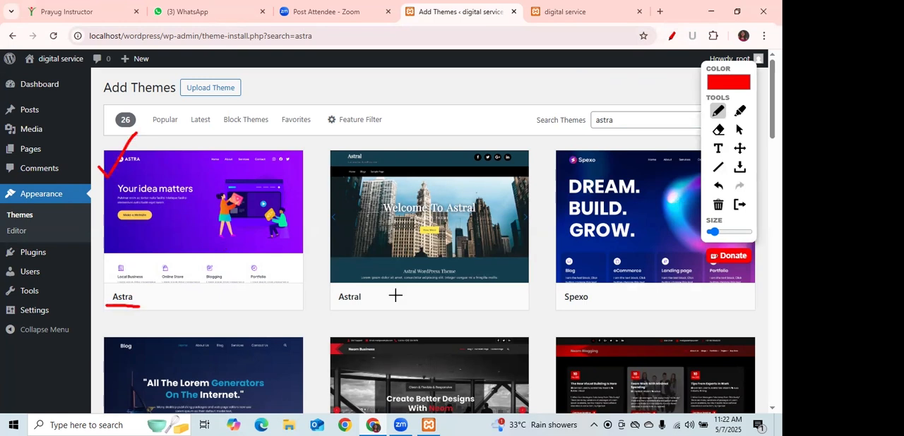
pyautogui.moveTo(331, 307); pyautogui.dragTo(368, 308)
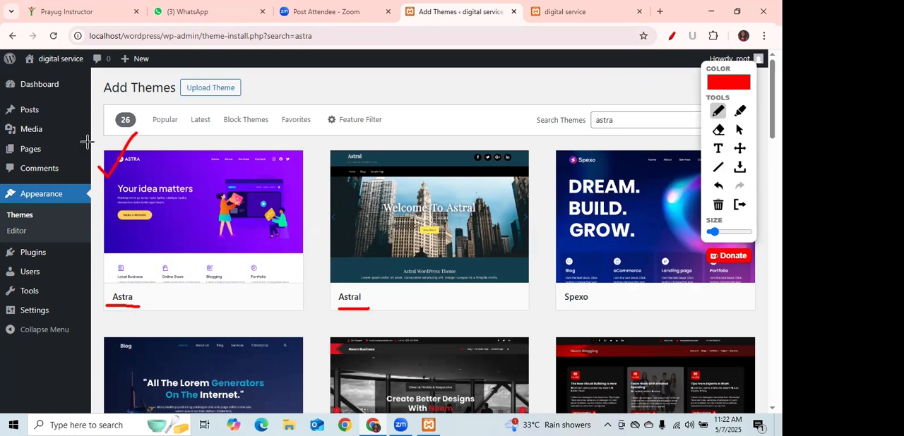
# Circle the Astra logo in red, then clear all pen marks and return to the normal pointer.
pyautogui.moveTo(146, 150)
pyautogui.mouseDown()
pyautogui.moveTo(108, 163)
pyautogui.moveTo(147, 150)
pyautogui.moveTo(131, 146)
pyautogui.mouseUp()
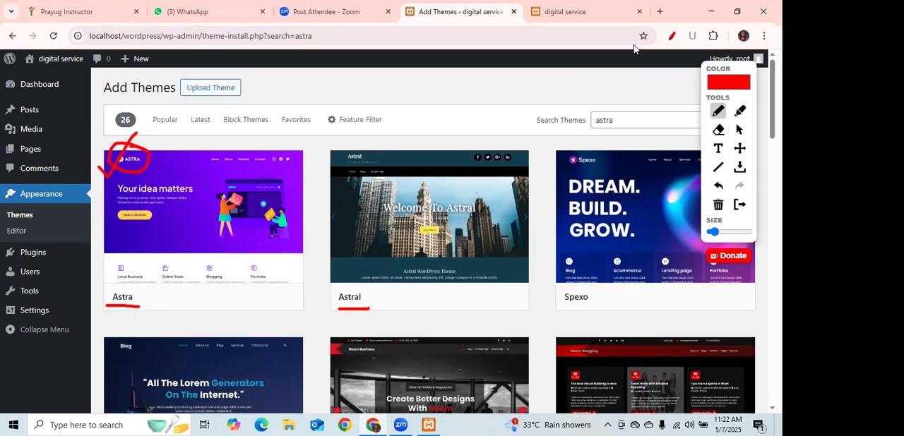
pyautogui.click(719, 206)
pyautogui.click(740, 130)
# Install the Astra theme, view the site's front page, and activate Astra.
pyautogui.moveTo(244, 314)
pyautogui.click(236, 298)
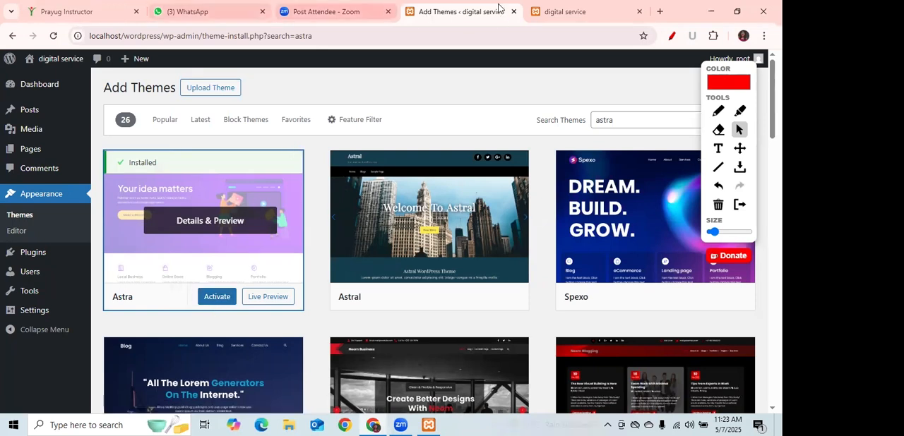
pyautogui.click(563, 11)
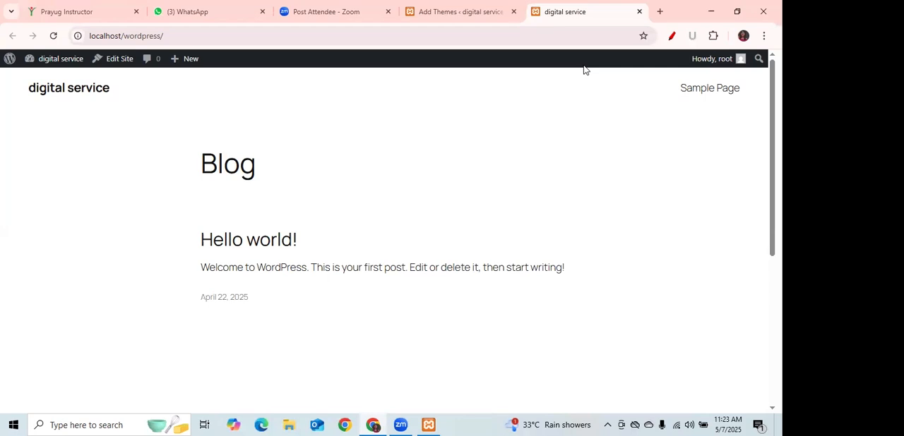
pyautogui.click(432, 13)
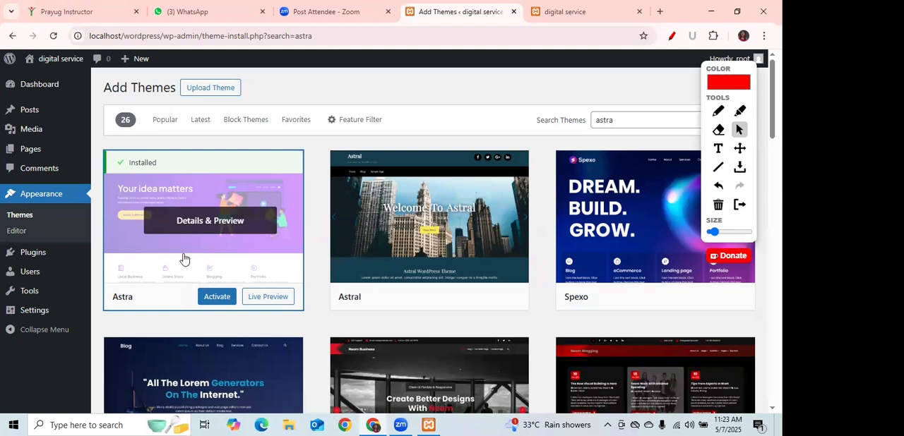
pyautogui.click(221, 298)
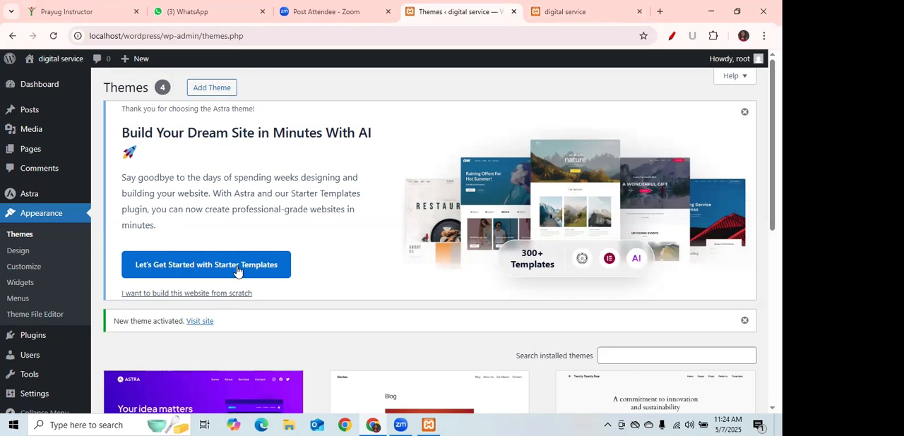
# Start adding a new plugin and search the plugin directory for "starter template".
pyautogui.moveTo(31, 339)
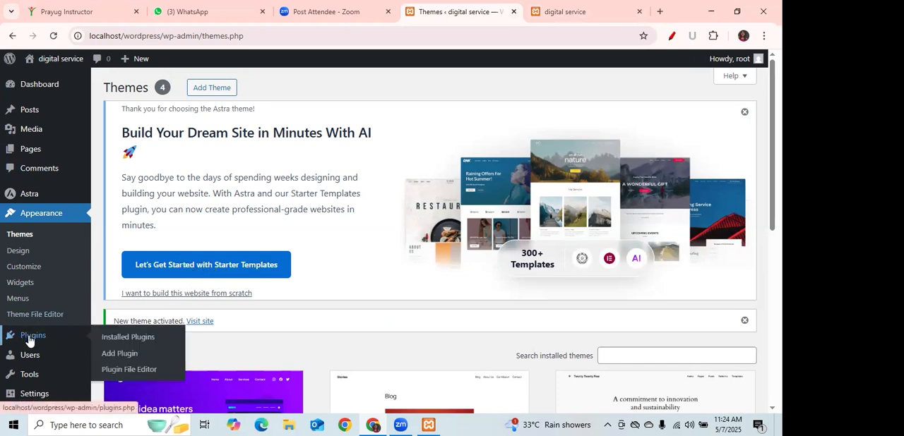
pyautogui.click(114, 355)
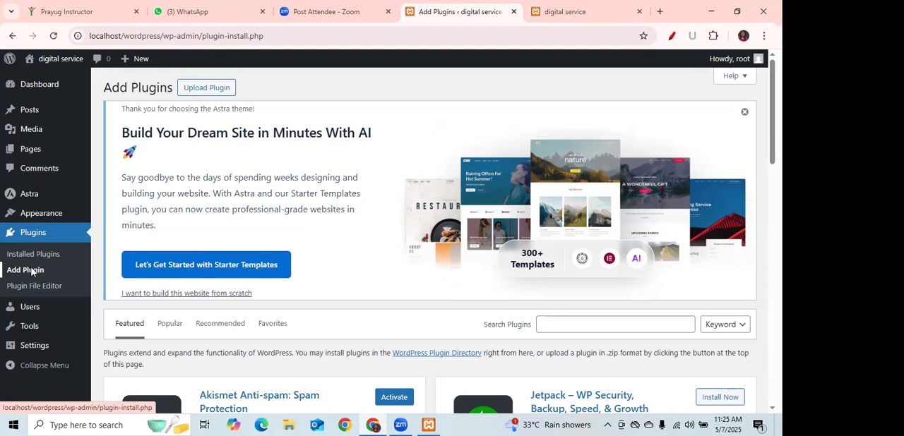
pyautogui.scroll(-2, 430, 243)
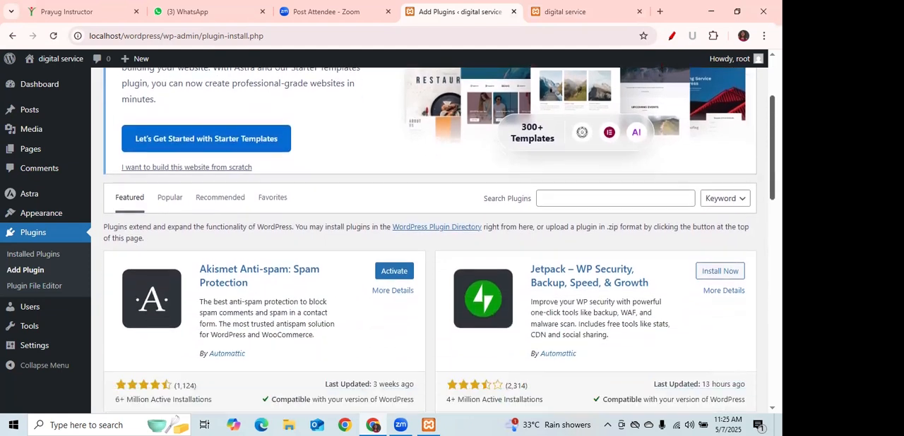
pyautogui.click(597, 165)
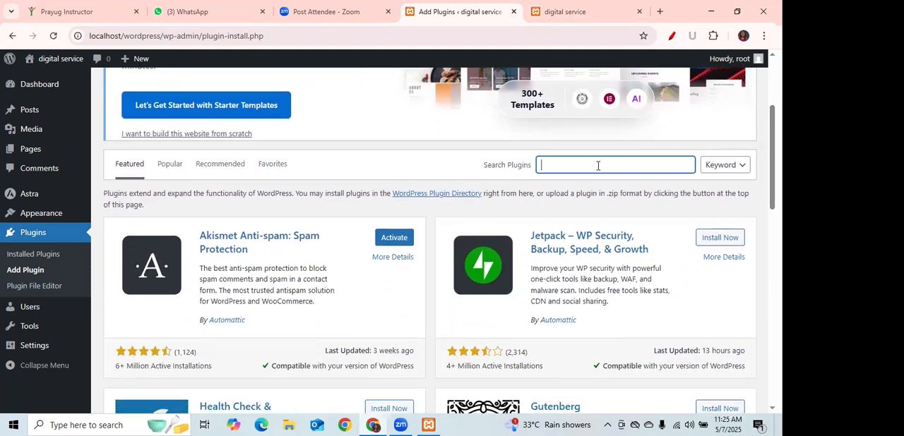
pyautogui.write('starter tem')
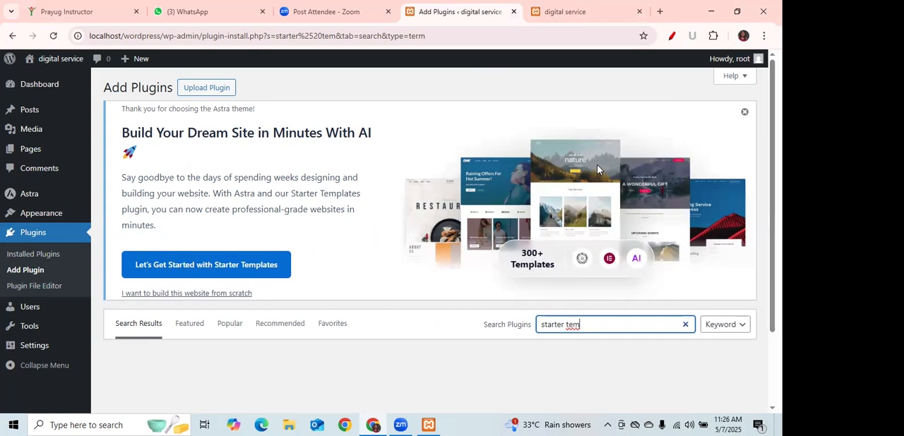
pyautogui.write('plate')
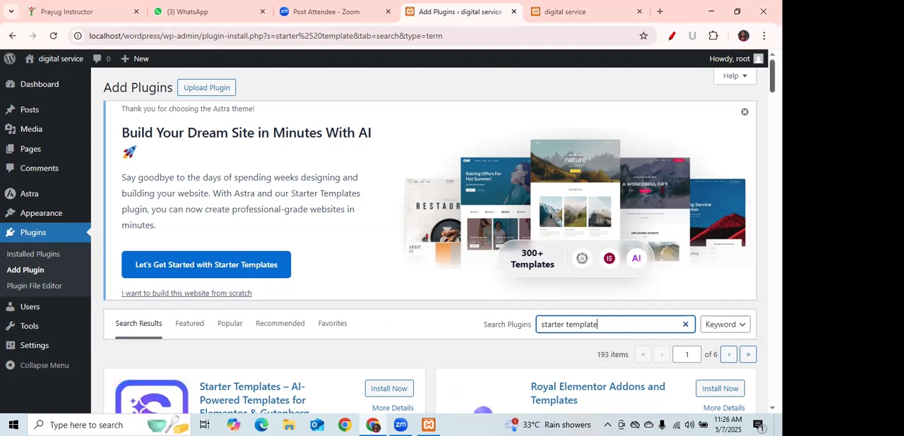
# Underline the search term, Starter Templates, Appearance and Add Plugin in red, then bracket the Starter Templates plugin's name and tick its logo and install option.
pyautogui.scroll(-3, 431, 240)
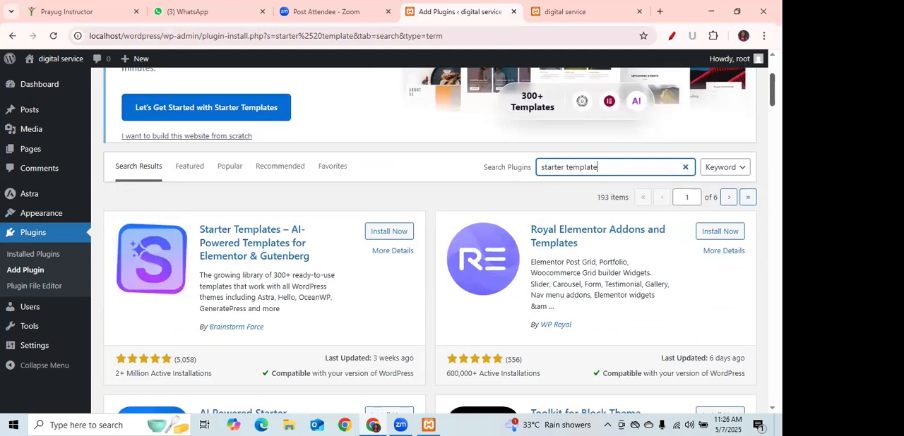
pyautogui.click(672, 36)
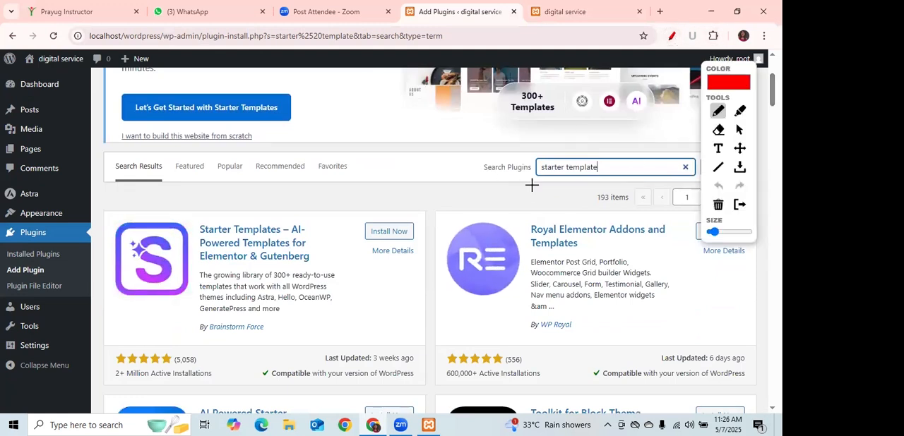
pyautogui.moveTo(532, 182); pyautogui.dragTo(584, 182)
pyautogui.moveTo(218, 116); pyautogui.dragTo(286, 118)
pyautogui.moveTo(21, 221); pyautogui.dragTo(63, 220)
pyautogui.moveTo(7, 278); pyautogui.dragTo(48, 277)
pyautogui.moveTo(110, 240)
pyautogui.mouseDown()
pyautogui.moveTo(116, 245)
pyautogui.moveTo(163, 180)
pyautogui.mouseUp()
pyautogui.moveTo(208, 218); pyautogui.dragTo(191, 231)
pyautogui.moveTo(192, 271); pyautogui.dragTo(215, 271)
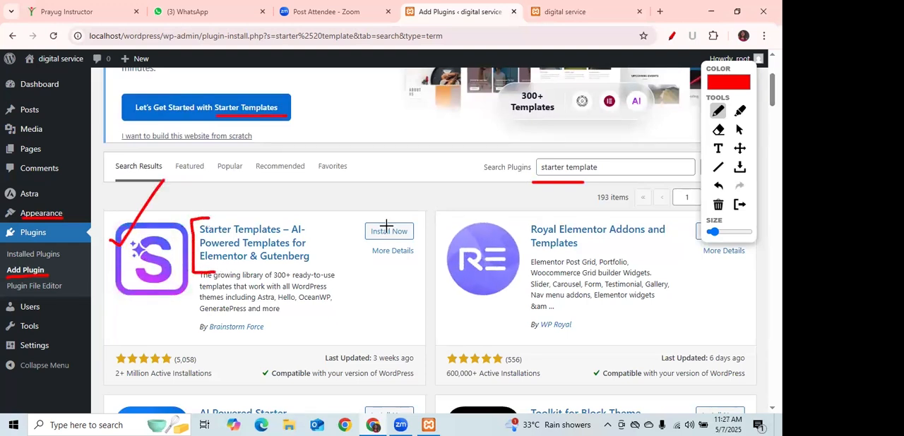
pyautogui.click(352, 227)
pyautogui.moveTo(356, 230); pyautogui.dragTo(378, 203)
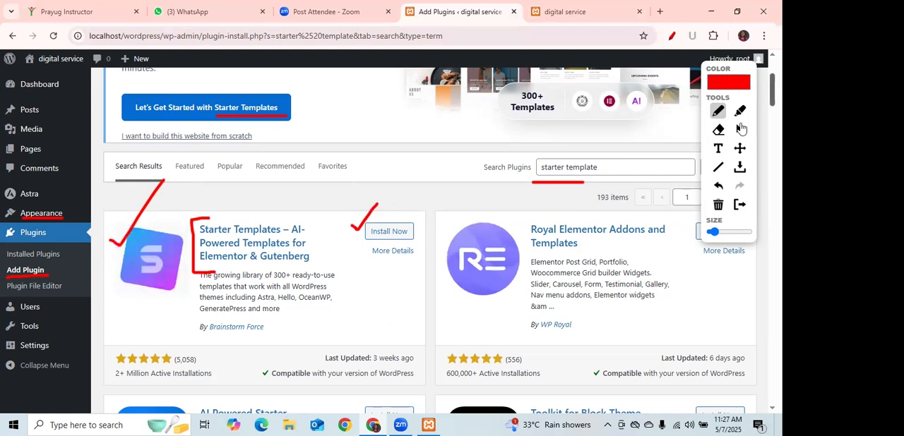
# Install and activate the Starter Templates plugin, clearing the pen marks during installation.
pyautogui.click(738, 130)
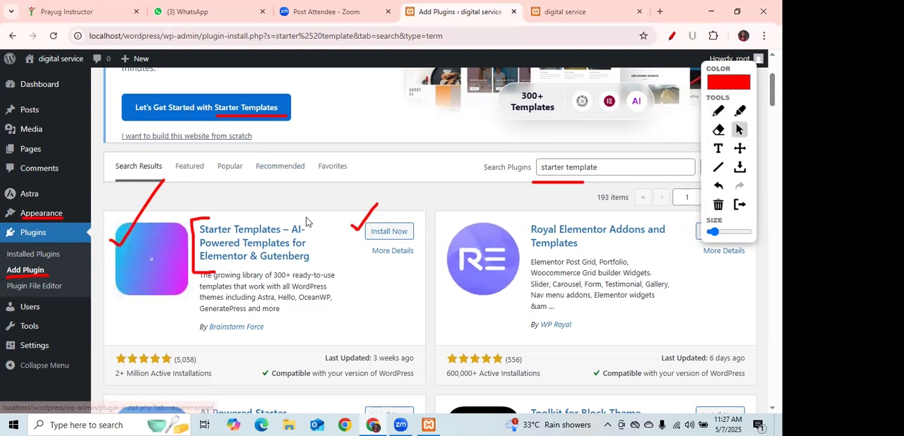
pyautogui.click(389, 232)
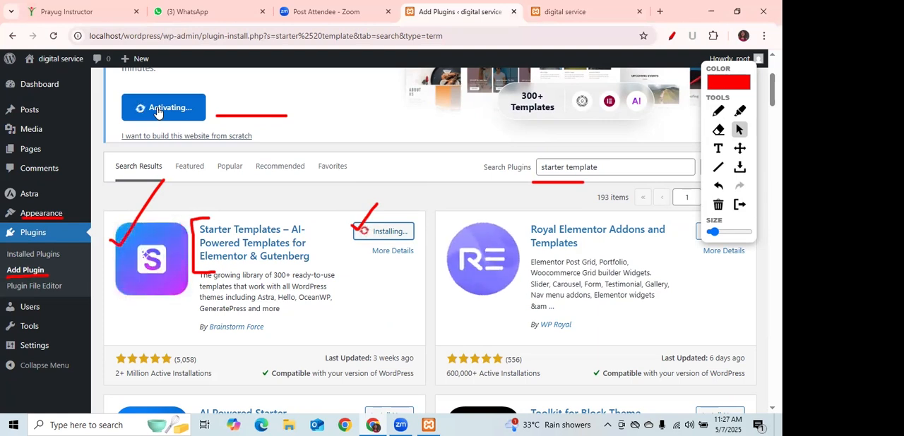
pyautogui.click(715, 207)
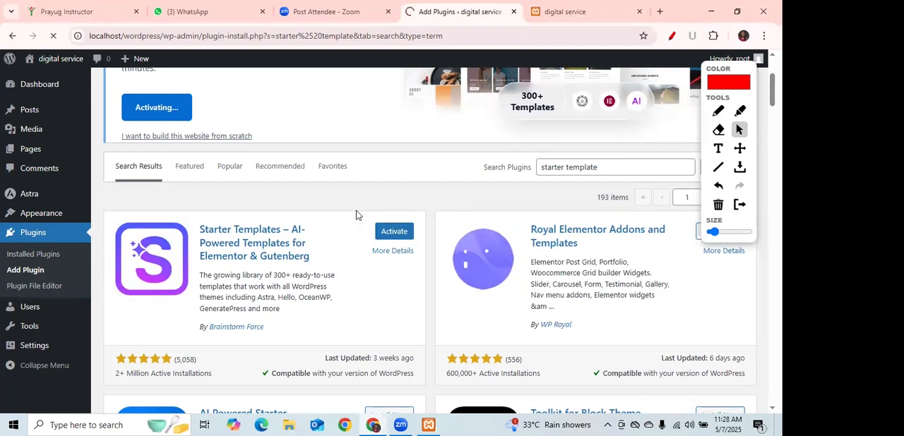
pyautogui.click(394, 233)
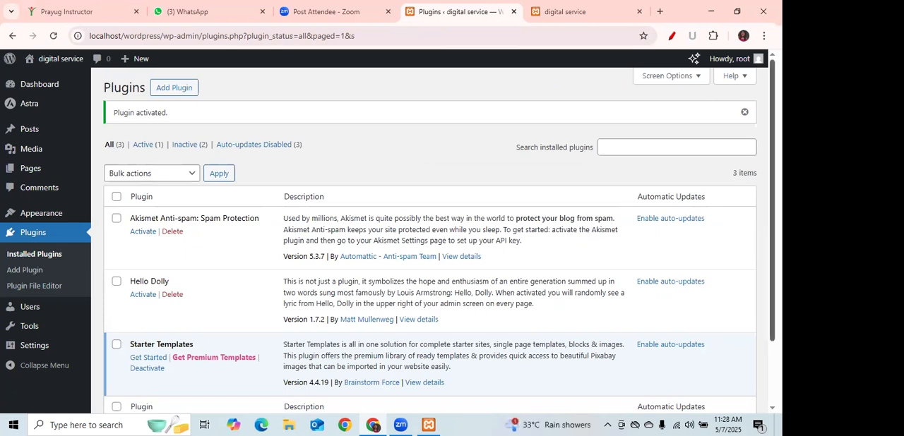
# Mark Installed Plugins and Add Plugin in red, circle the Starter Templates checkbox, and clear the marks.
pyautogui.click(672, 37)
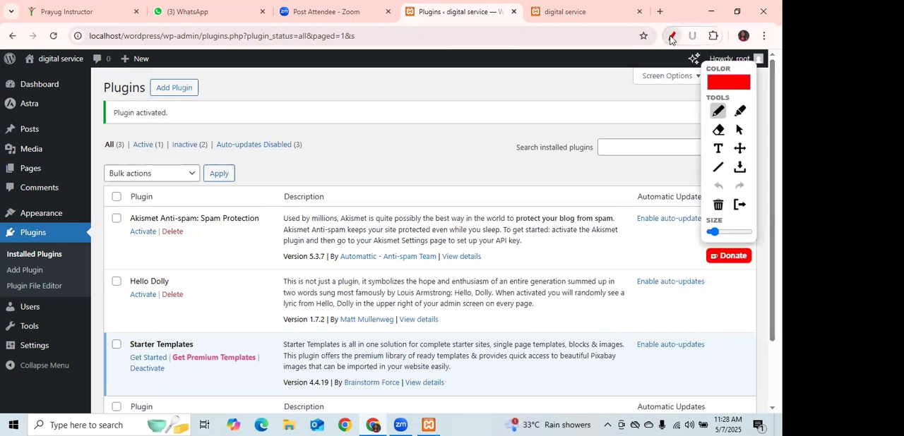
pyautogui.moveTo(9, 261); pyautogui.dragTo(58, 261)
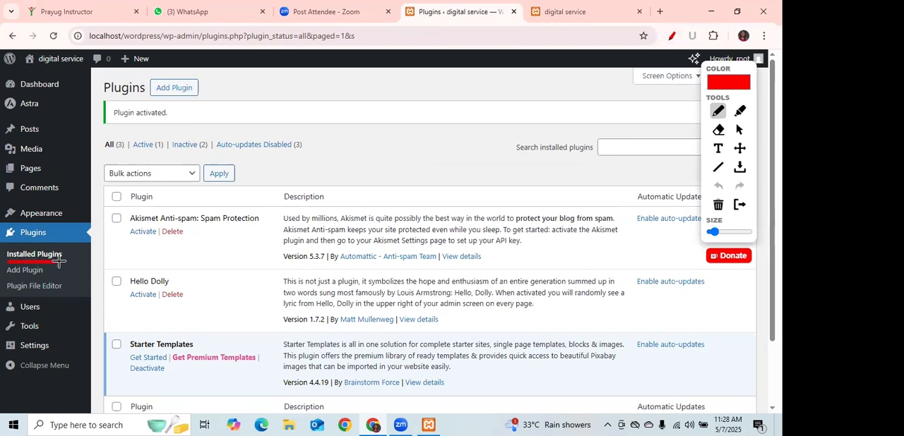
pyautogui.moveTo(9, 276)
pyautogui.mouseDown()
pyautogui.moveTo(57, 276)
pyautogui.moveTo(71, 268)
pyautogui.moveTo(63, 254)
pyautogui.moveTo(63, 262)
pyautogui.mouseUp()
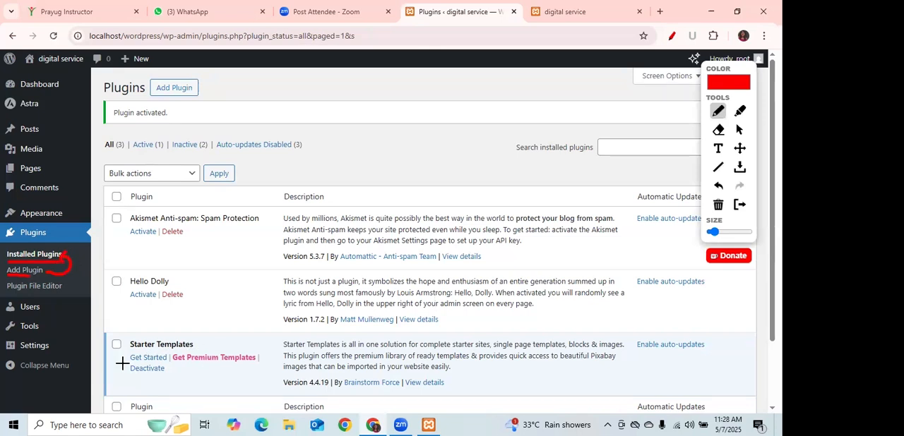
pyautogui.moveTo(109, 357)
pyautogui.mouseDown()
pyautogui.moveTo(133, 332)
pyautogui.moveTo(96, 349)
pyautogui.moveTo(116, 360)
pyautogui.mouseUp()
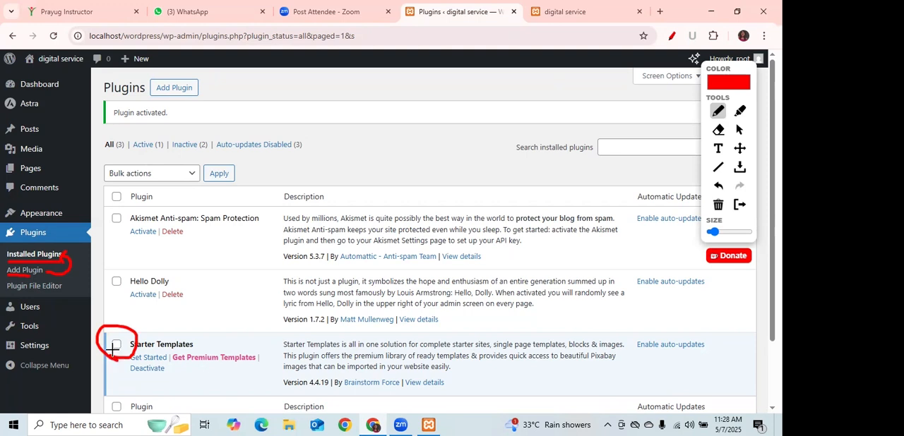
pyautogui.click(718, 204)
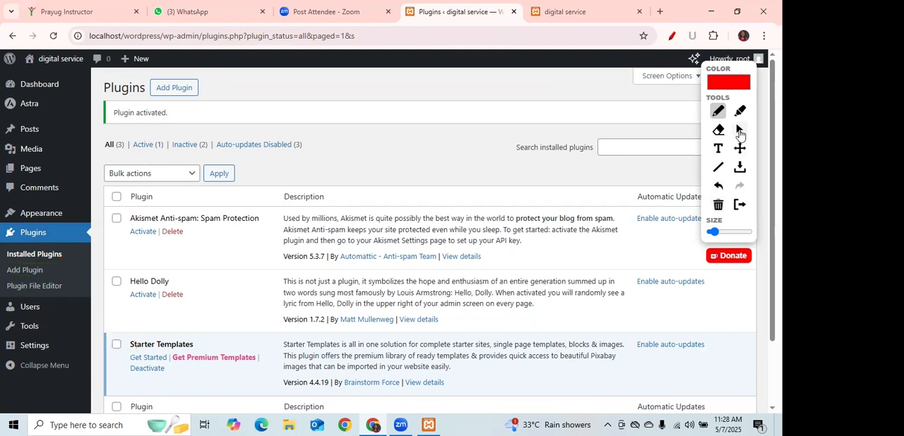
pyautogui.click(739, 129)
# Tick the Starter Templates plugin in red, draw an arrow to Get Started, and open its getting-started page.
pyautogui.scroll(-2, 438, 238)
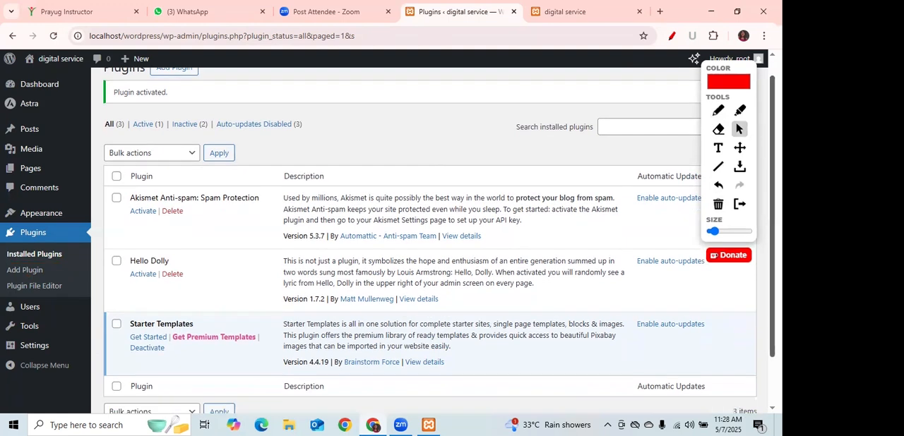
pyautogui.click(718, 111)
pyautogui.moveTo(125, 267); pyautogui.dragTo(142, 251)
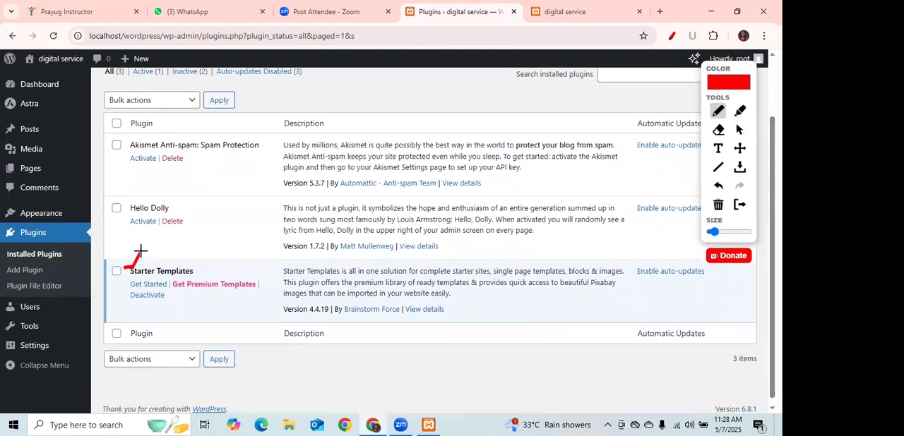
pyautogui.moveTo(113, 283)
pyautogui.mouseDown()
pyautogui.moveTo(131, 283)
pyautogui.moveTo(124, 288)
pyautogui.mouseUp()
pyautogui.click(739, 129)
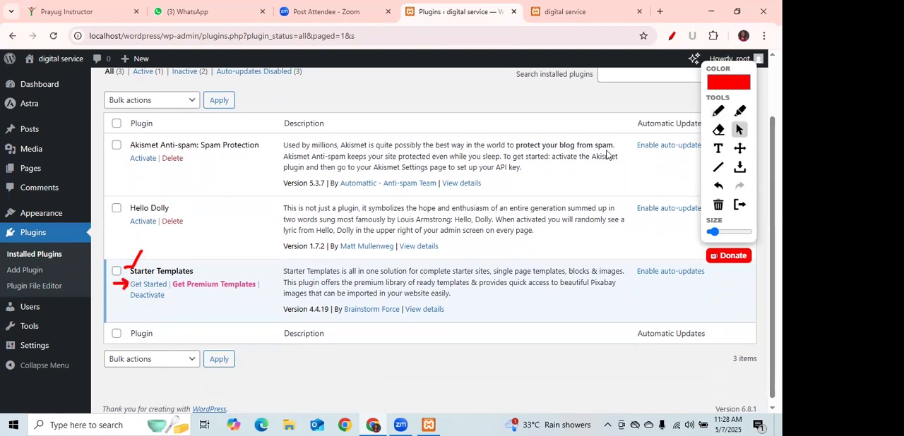
pyautogui.click(146, 286)
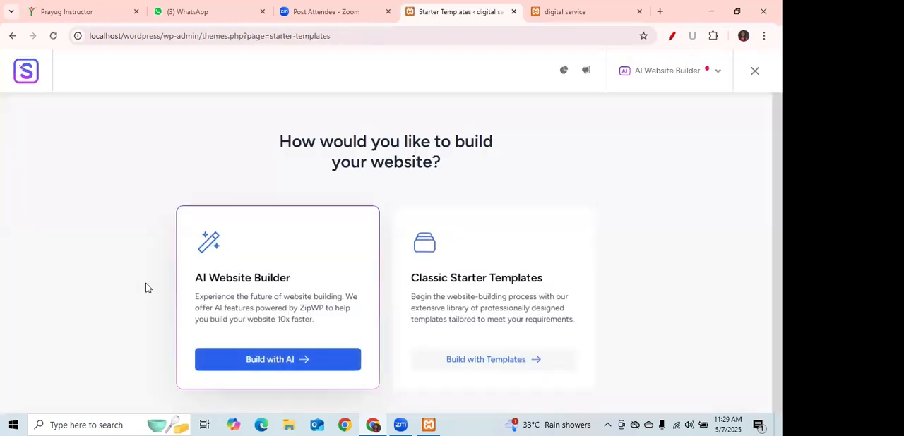
# Move the drawing palette lower on the page and draw a red arrow pointing up to AI Website Builder.
pyautogui.scroll(-1, 386, 253)
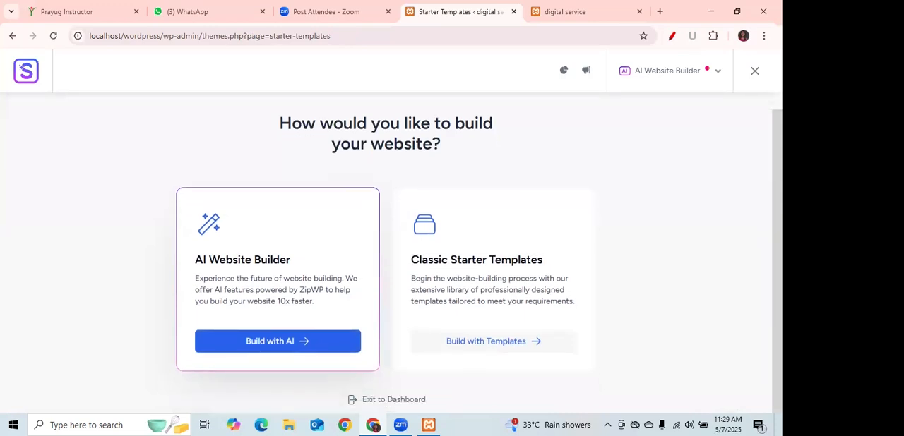
pyautogui.click(672, 39)
pyautogui.moveTo(746, 64); pyautogui.dragTo(745, 143)
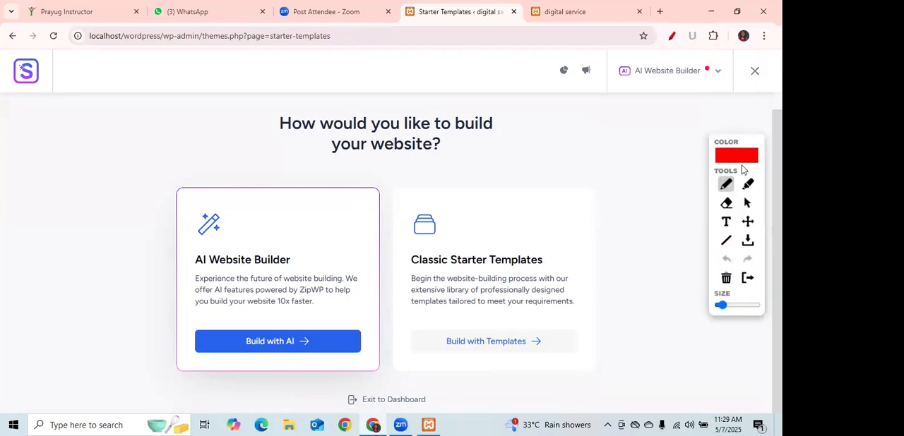
pyautogui.rightClick(747, 205)
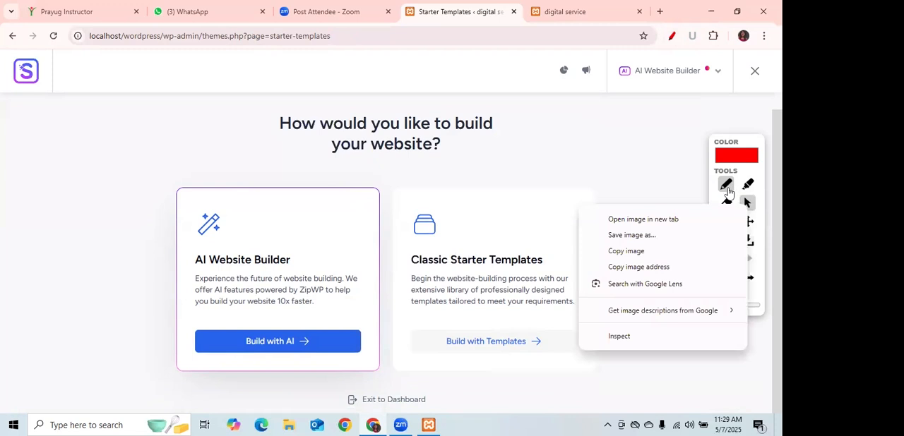
pyautogui.click(726, 186)
pyautogui.moveTo(669, 121)
pyautogui.mouseDown()
pyautogui.moveTo(662, 91)
pyautogui.moveTo(677, 104)
pyautogui.mouseUp()
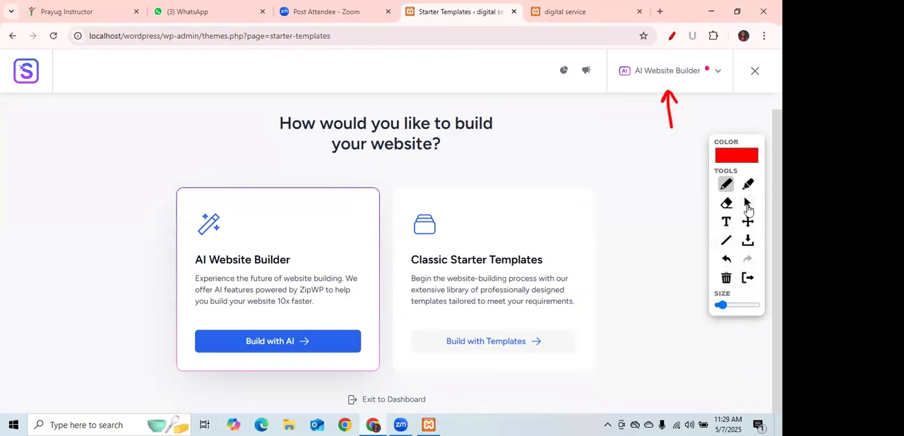
# Switch the Starter Templates page builder to Elementor.
pyautogui.click(747, 204)
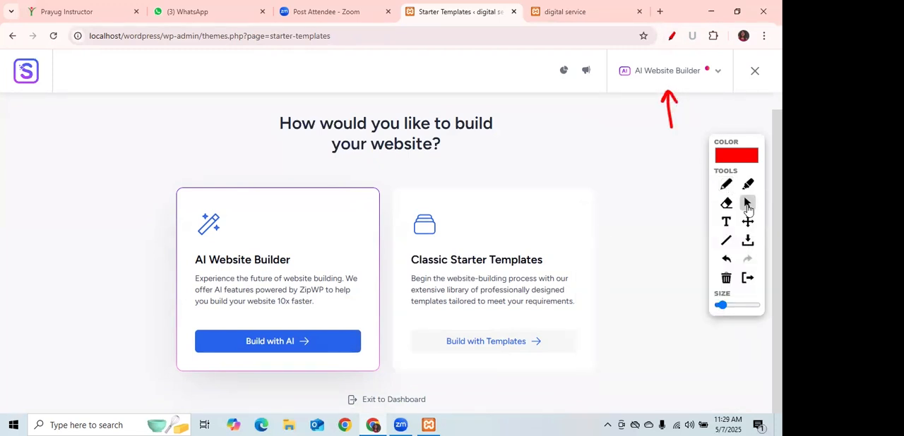
pyautogui.click(717, 74)
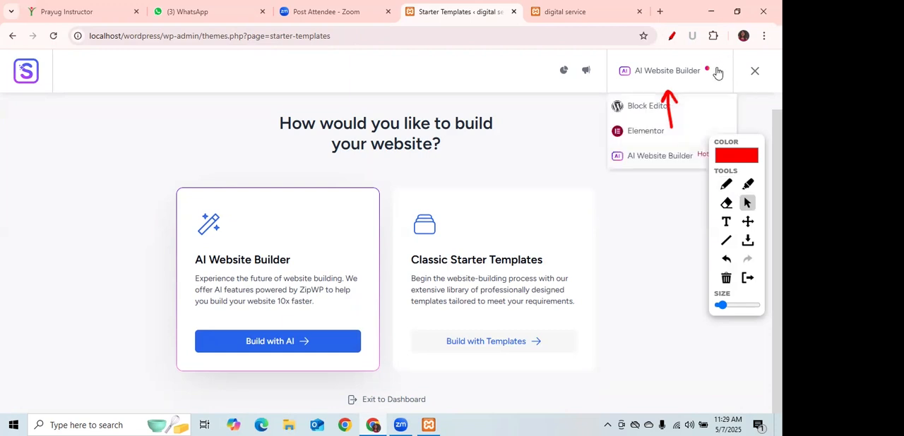
pyautogui.click(641, 132)
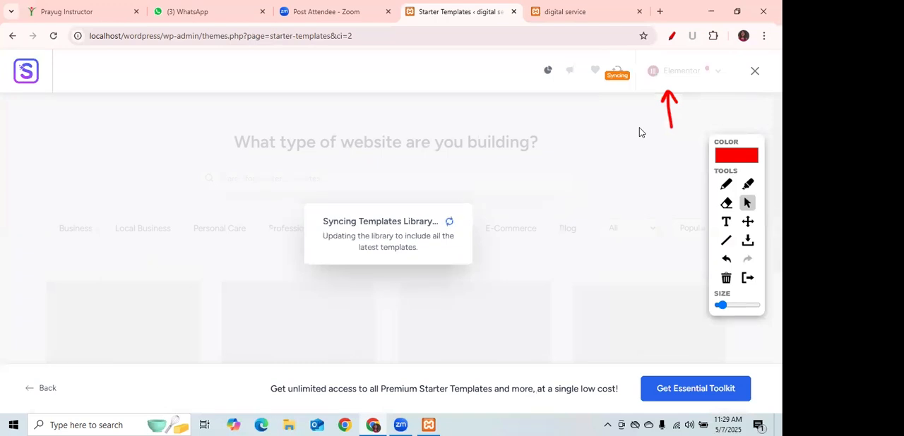
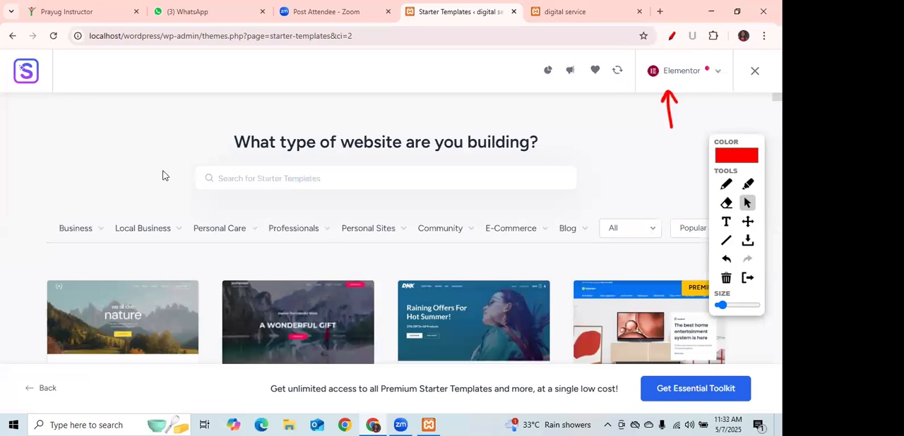
# Filter the starter templates to the Agency type within the Business category.
pyautogui.moveTo(91, 245)
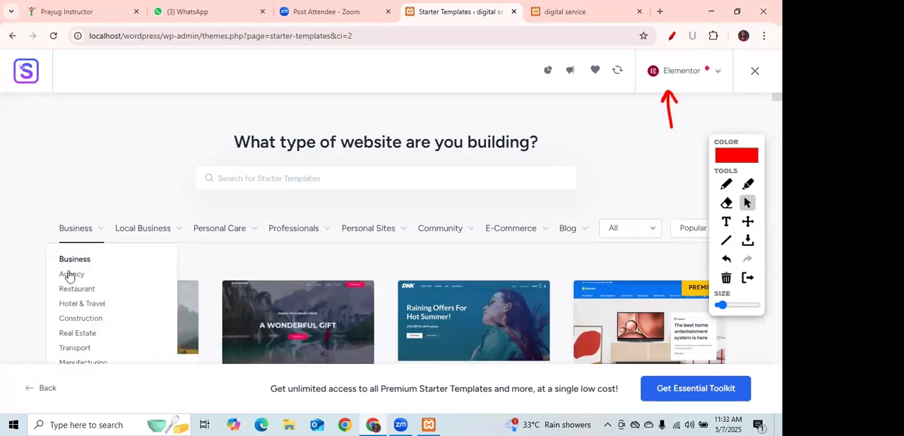
pyautogui.click(70, 275)
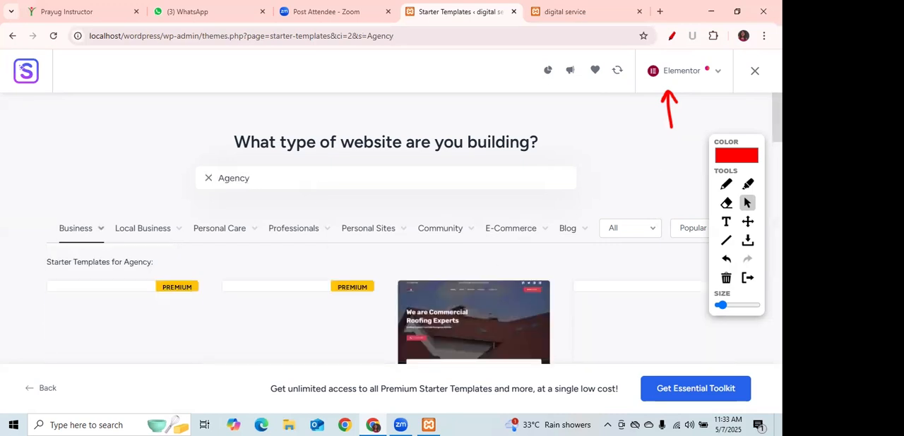
pyautogui.scroll(-1, 472, 258)
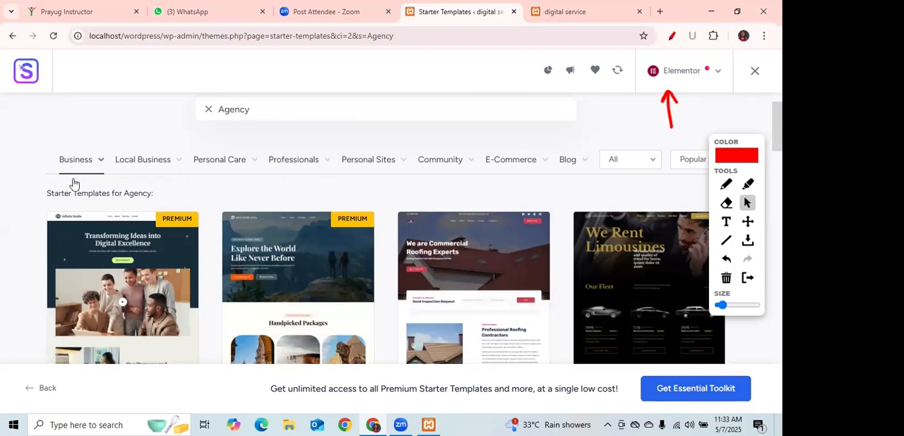
pyautogui.moveTo(72, 165)
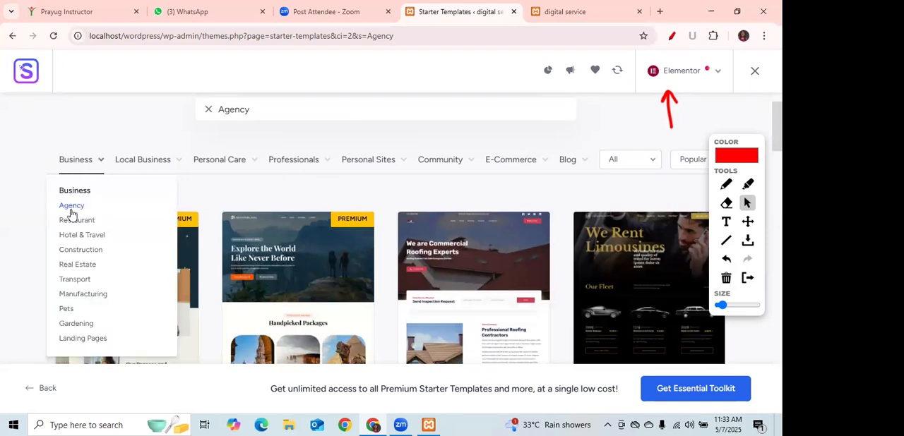
pyautogui.moveTo(205, 179)
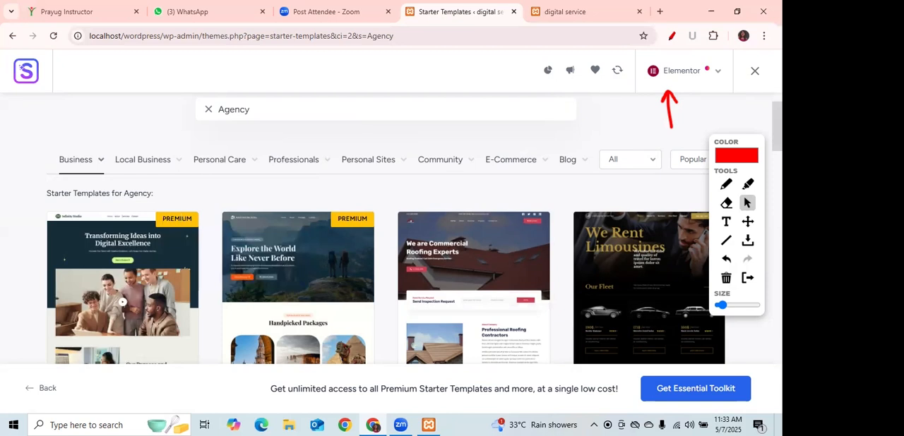
# Look through the Agency template previews, comparing their names, designs and Premium labels.
pyautogui.scroll(-1, 390, 231)
pyautogui.scroll(-1, 390, 231)
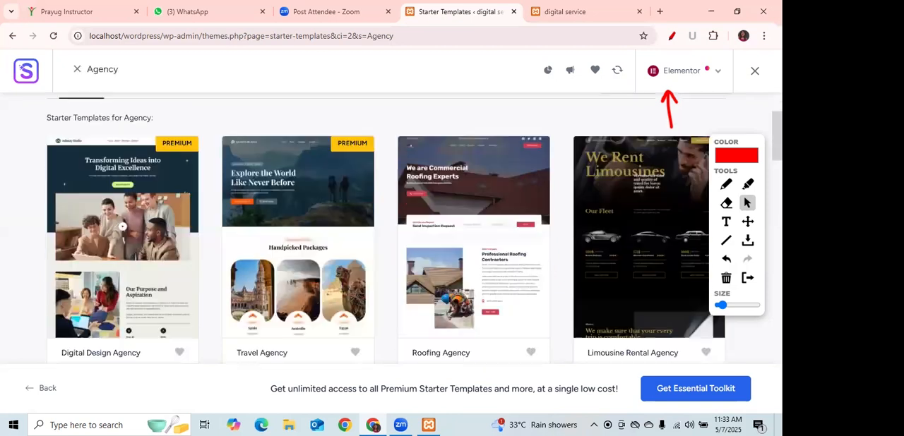
pyautogui.scroll(-1, 389, 230)
pyautogui.scroll(-2, 390, 230)
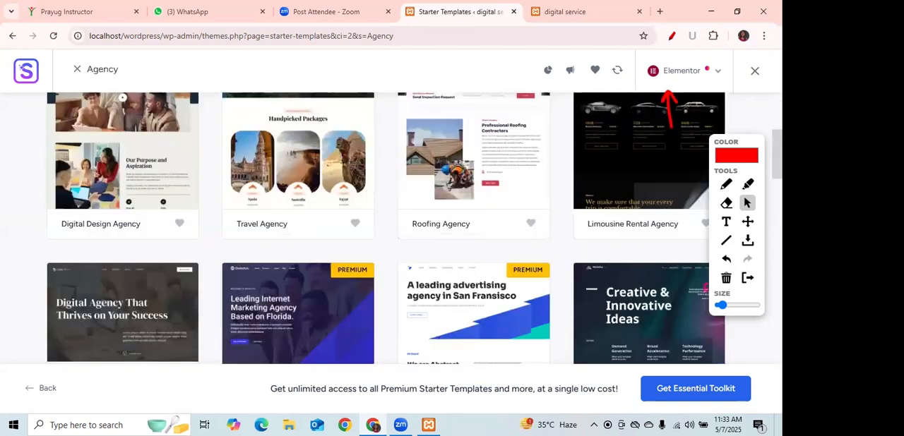
pyautogui.scroll(-2, 390, 231)
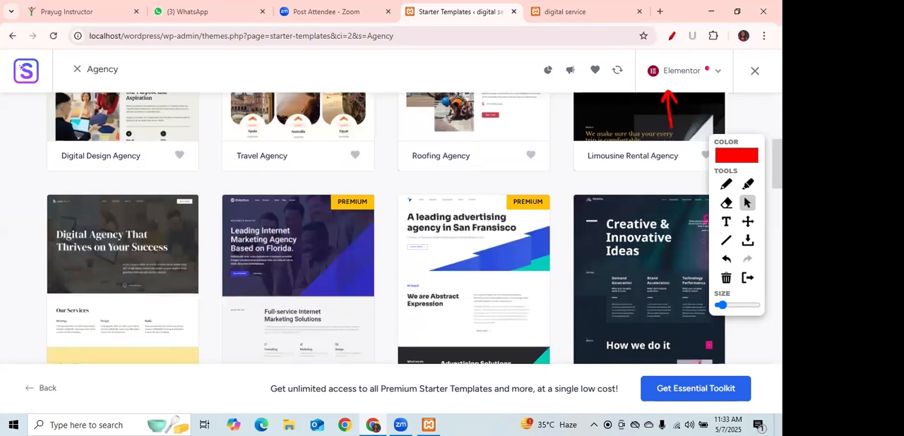
pyautogui.scroll(-2, 389, 231)
pyautogui.scroll(-3, 390, 231)
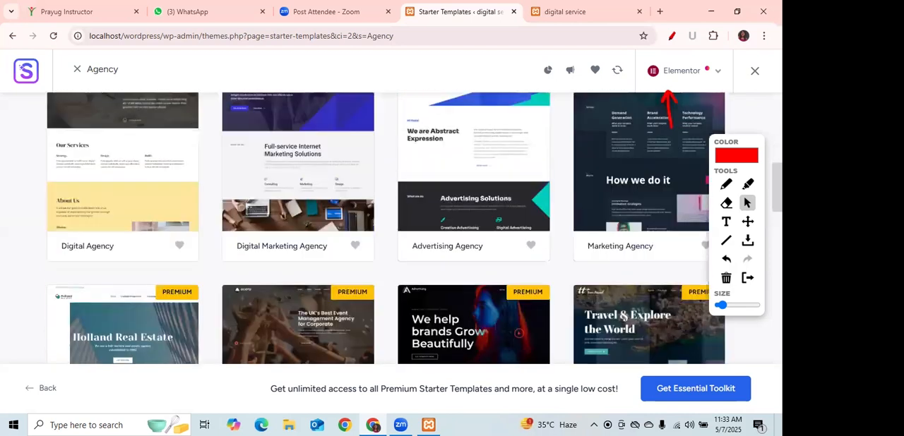
pyautogui.scroll(-4, 390, 231)
pyautogui.scroll(-4, 389, 231)
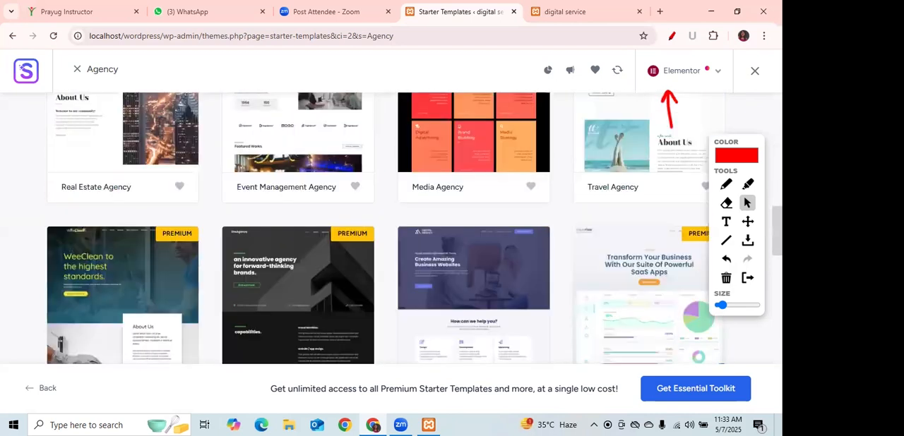
pyautogui.scroll(-2, 390, 231)
pyautogui.scroll(-1, 415, 228)
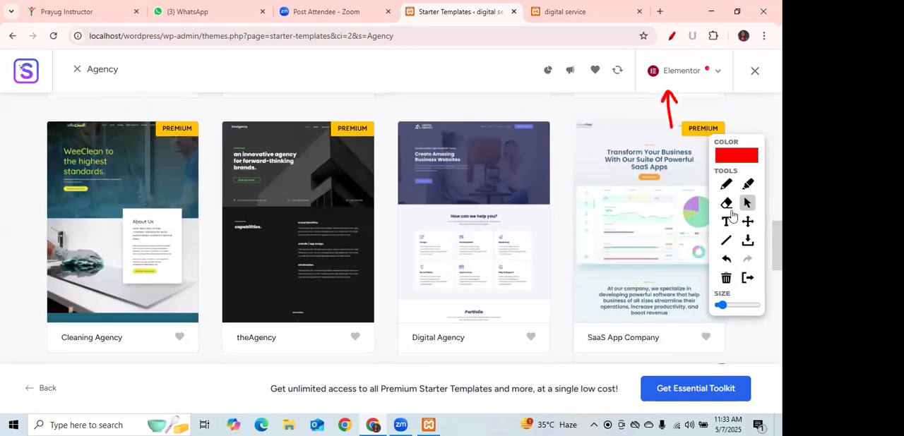
# Tick the purple Digital Agency template headed Create Amazing Business Websites in red, and clear all drawn marks.
pyautogui.press('p')
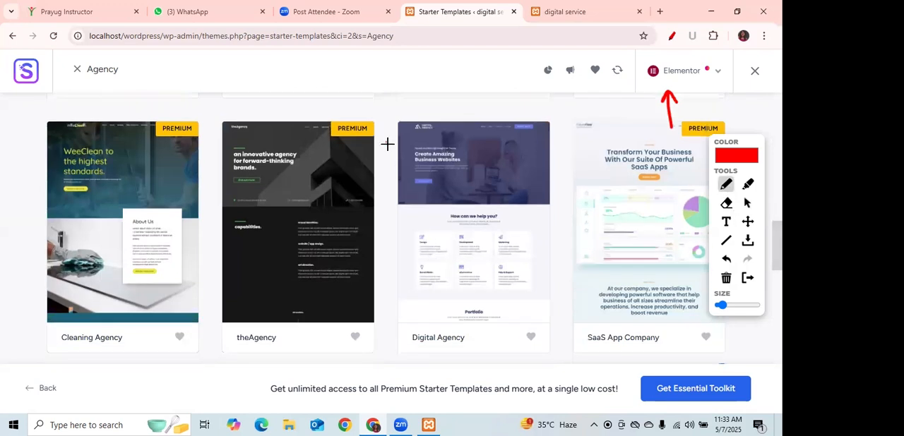
pyautogui.moveTo(386, 145); pyautogui.dragTo(431, 76)
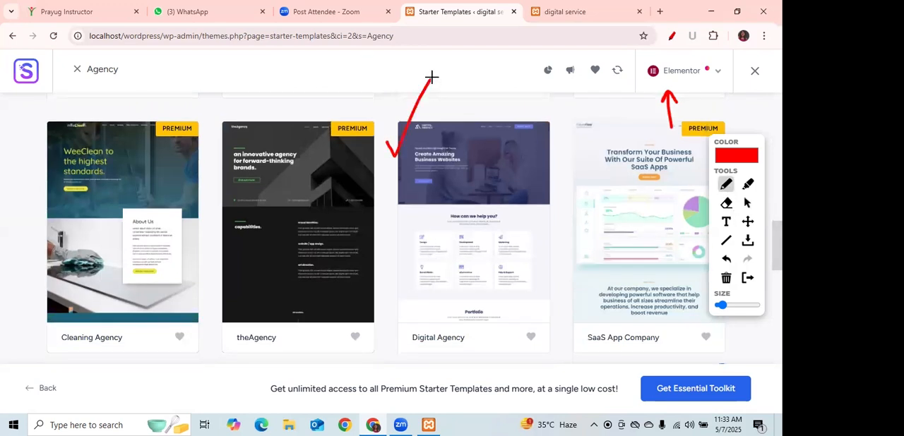
pyautogui.click(747, 203)
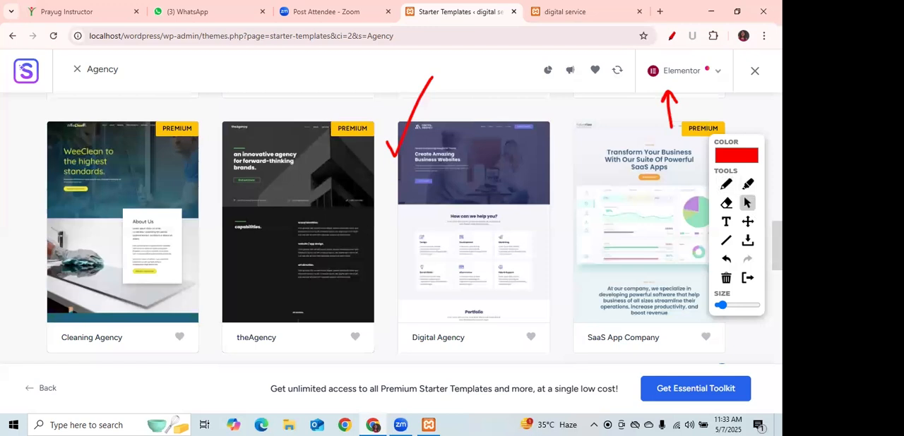
pyautogui.scroll(2, 414, 227)
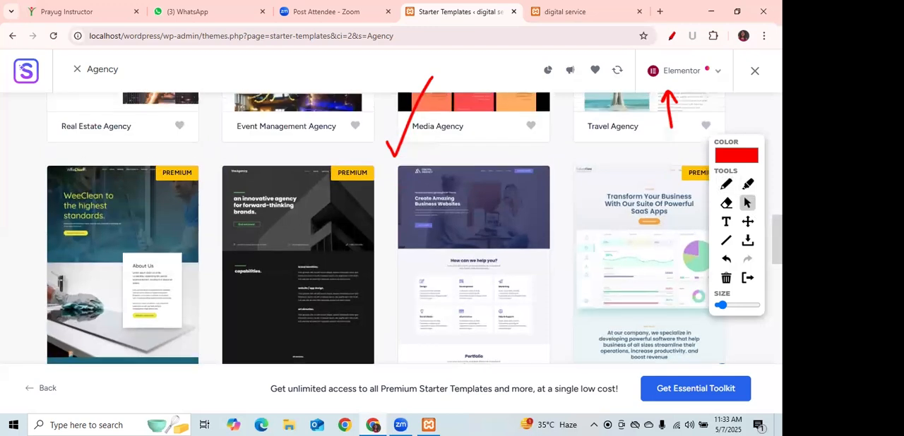
pyautogui.click(727, 279)
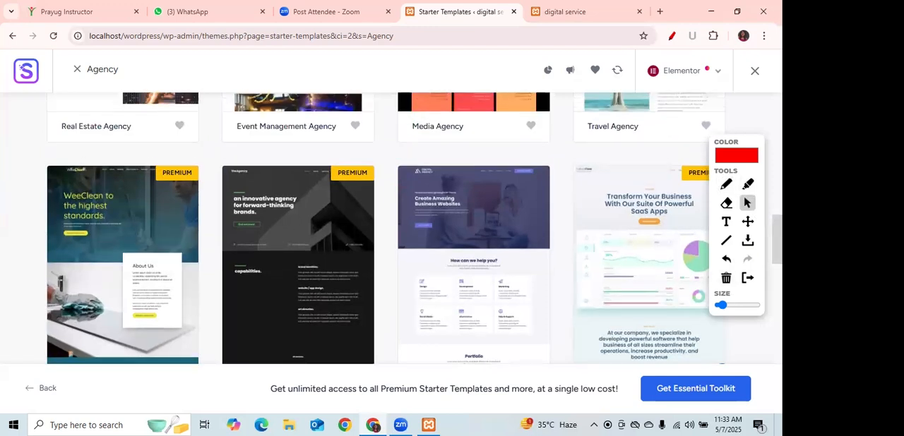
# Underline the name of the Digital Agency template with the yellow About Us section in red and tick its preview.
pyautogui.scroll(5, 415, 227)
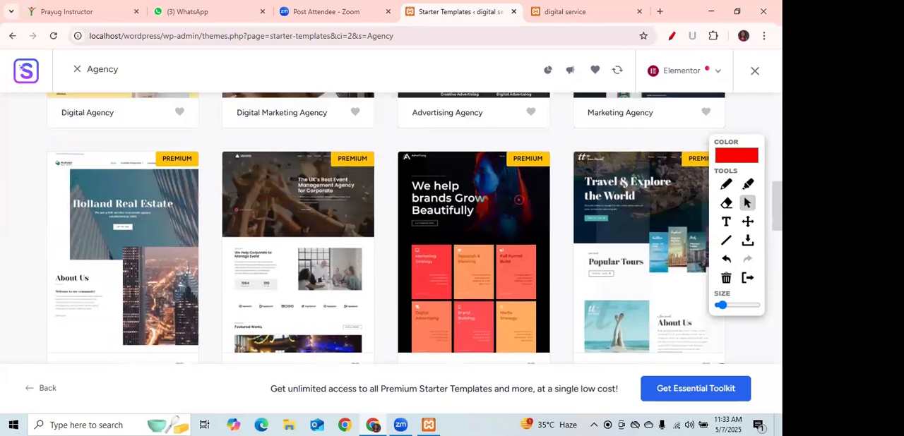
pyautogui.scroll(5, 386, 228)
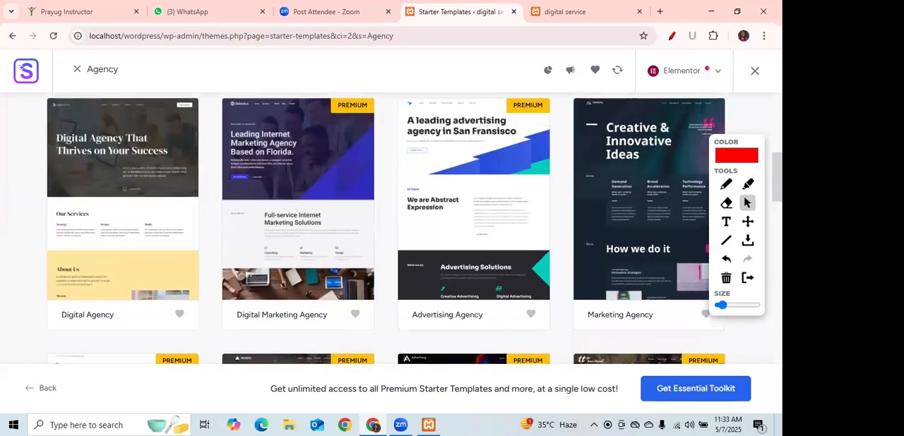
pyautogui.click(726, 184)
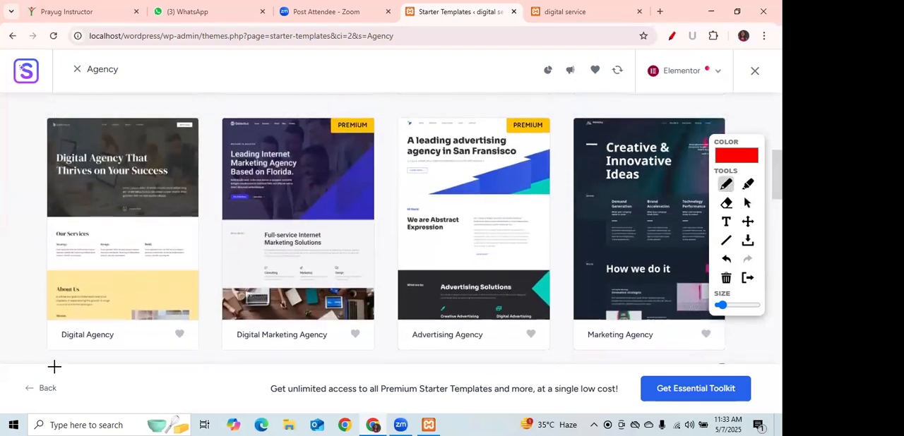
pyautogui.moveTo(47, 351); pyautogui.dragTo(131, 351)
pyautogui.click(27, 151)
pyautogui.moveTo(38, 156); pyautogui.dragTo(91, 97)
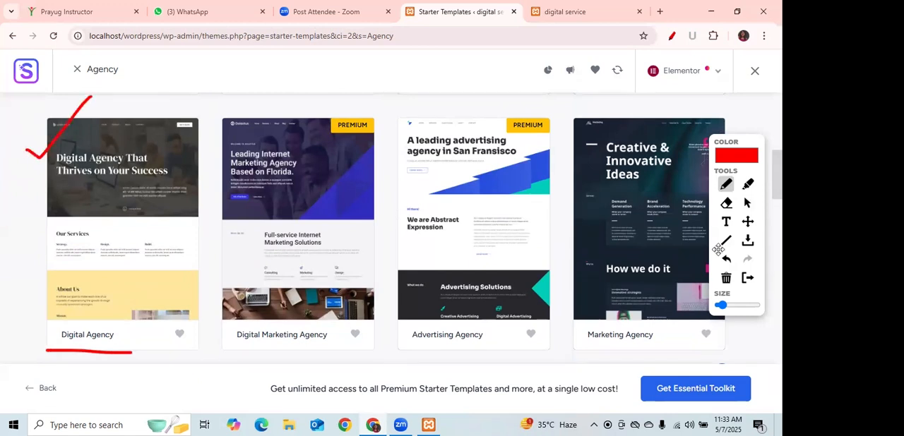
pyautogui.click(748, 204)
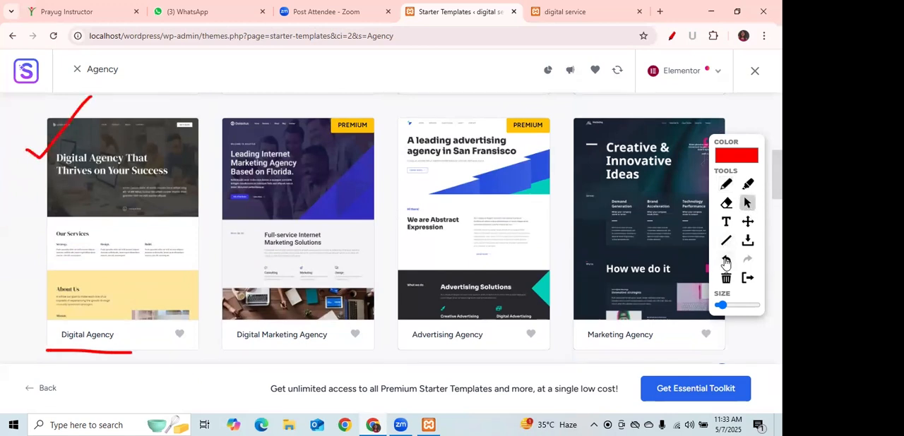
# Draw a red tick on the Digital Agency template located between theAgency and SaaS App Company.
pyautogui.scroll(-7, 414, 229)
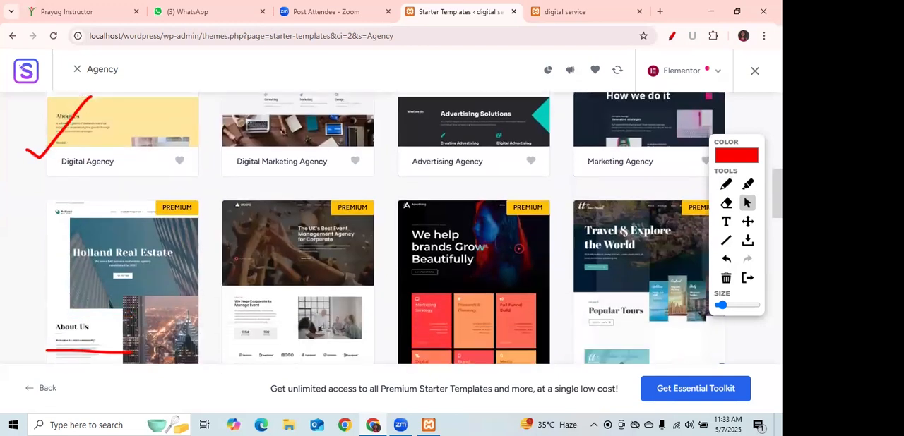
pyautogui.scroll(-3, 414, 228)
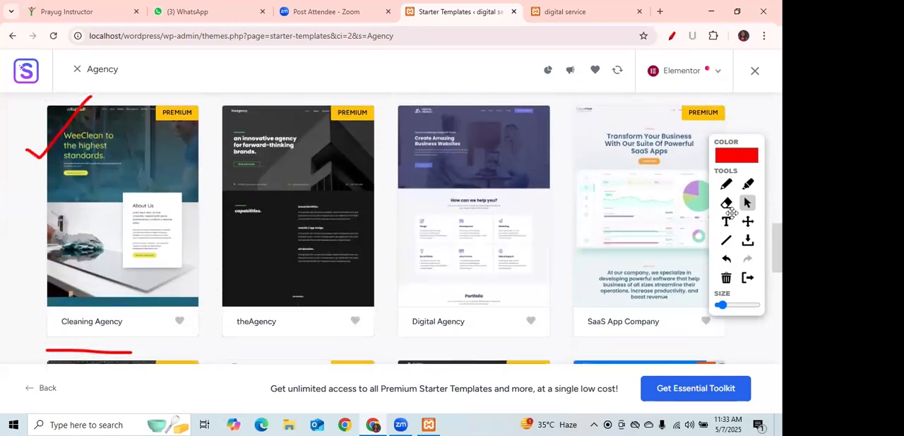
pyautogui.click(725, 185)
pyautogui.moveTo(391, 129); pyautogui.dragTo(447, 76)
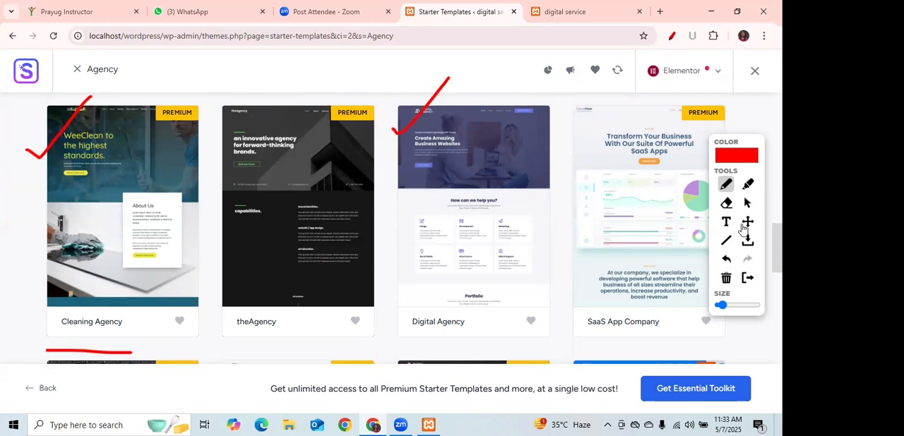
# Select the Digital Agency template headed Create Amazing Business Websites for customization and clear the red marks.
pyautogui.click(747, 203)
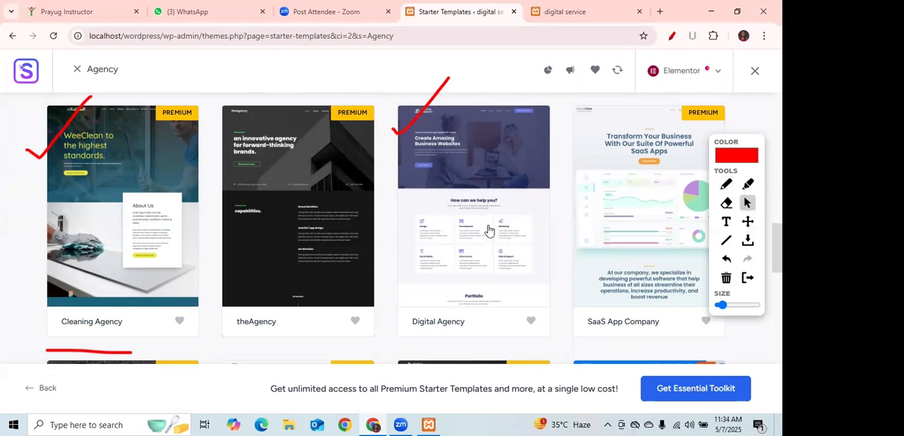
pyautogui.click(480, 170)
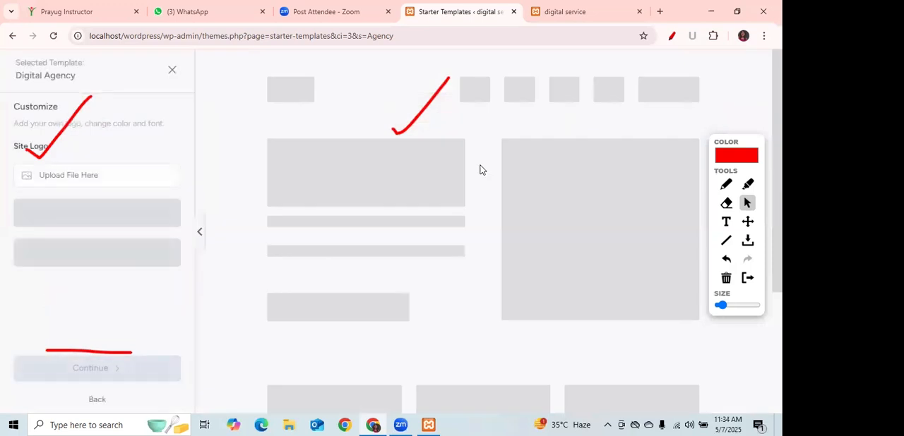
pyautogui.click(725, 279)
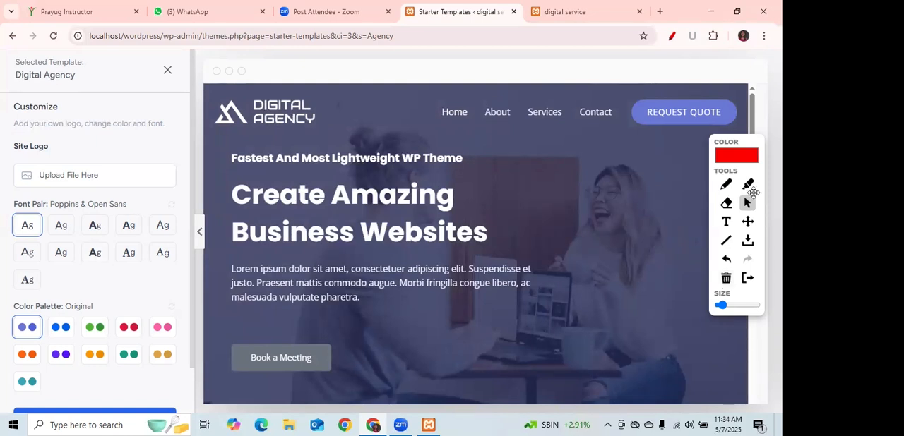
# Move the drawing palette beside the customization options and underline Site Logo and the preview's Digital Agency logo in red.
pyautogui.moveTo(749, 136)
pyautogui.mouseDown()
pyautogui.moveTo(378, 127)
pyautogui.moveTo(344, 121)
pyautogui.moveTo(235, 64)
pyautogui.mouseUp()
pyautogui.click(210, 111)
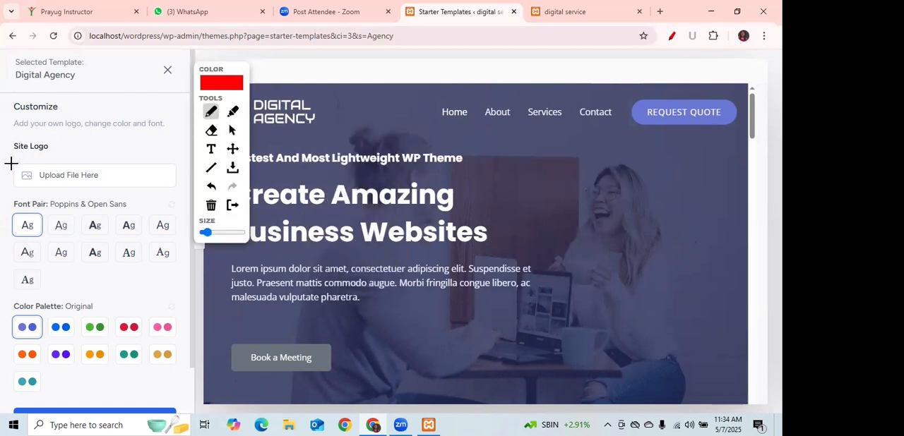
pyautogui.moveTo(12, 159); pyautogui.dragTo(58, 159)
pyautogui.moveTo(265, 132); pyautogui.dragTo(327, 131)
pyautogui.click(233, 132)
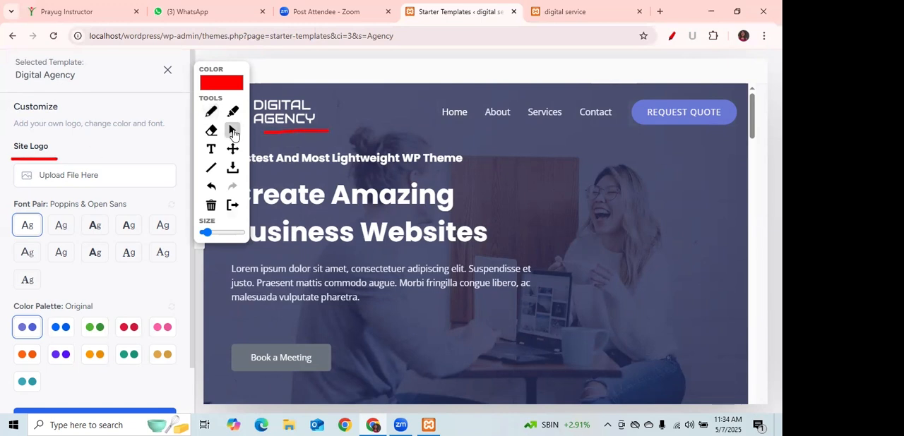
# Open the site logo upload and look through the Downloads folder for a logo file, without choosing one.
pyautogui.click(52, 180)
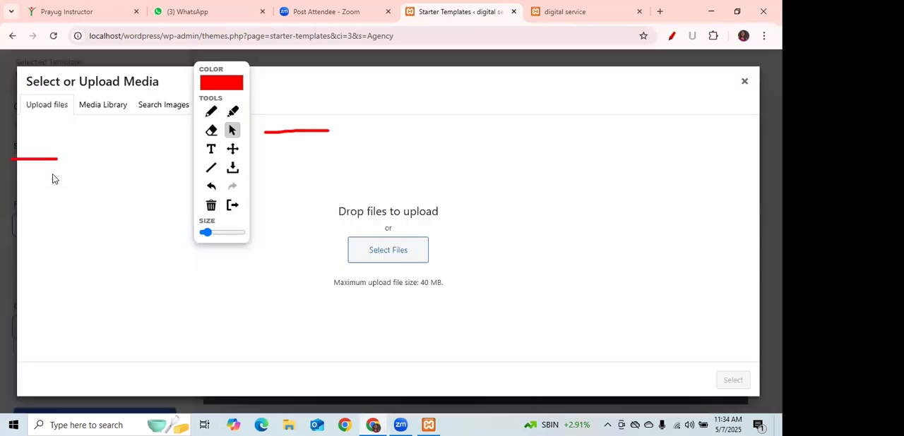
pyautogui.click(387, 252)
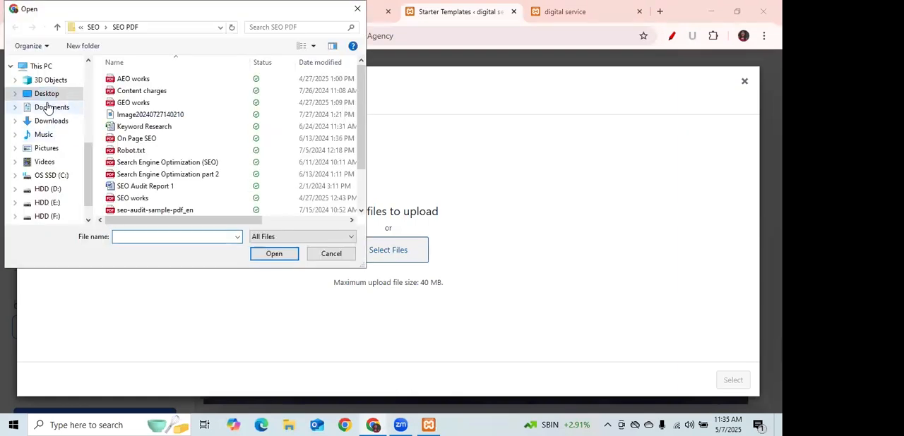
pyautogui.click(53, 121)
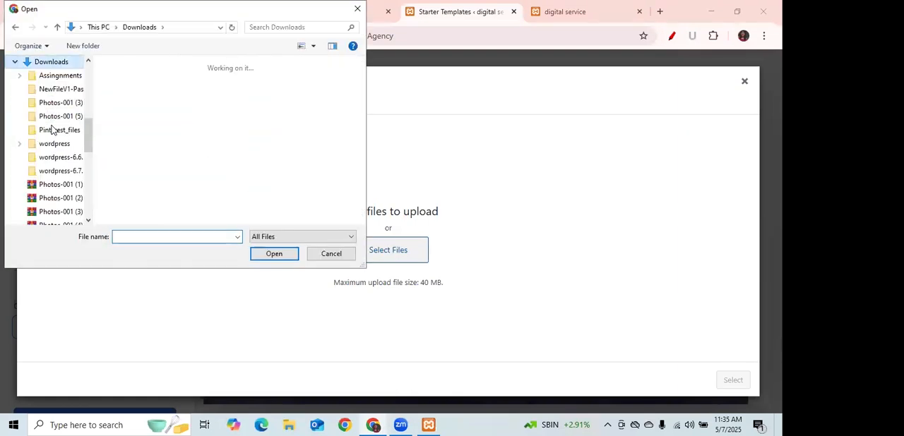
pyautogui.moveTo(362, 71); pyautogui.dragTo(361, 151)
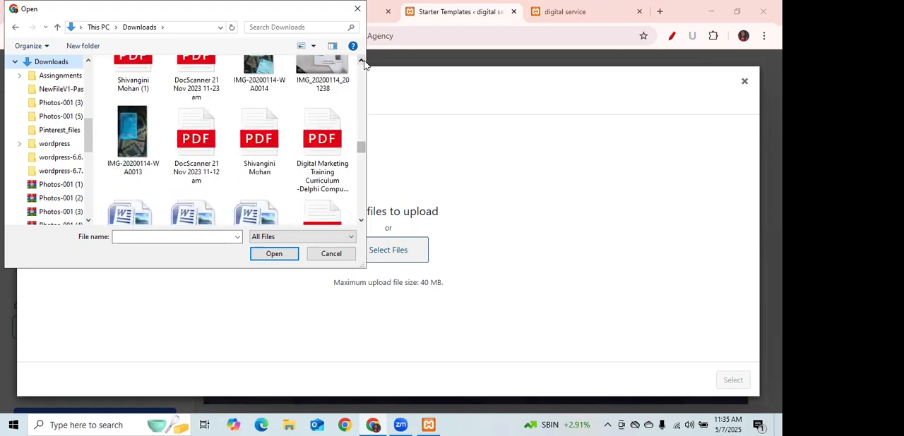
pyautogui.click(357, 10)
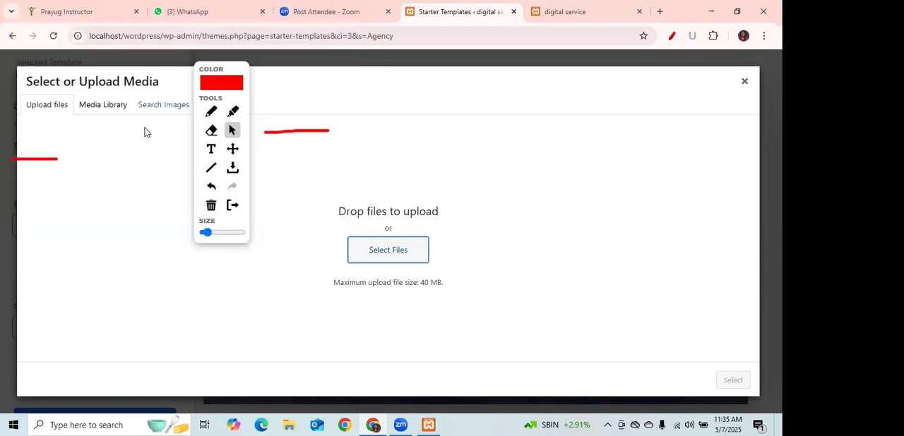
# Search the stock images for logo in the site logo upload and check the Media Library for usable images.
pyautogui.click(163, 107)
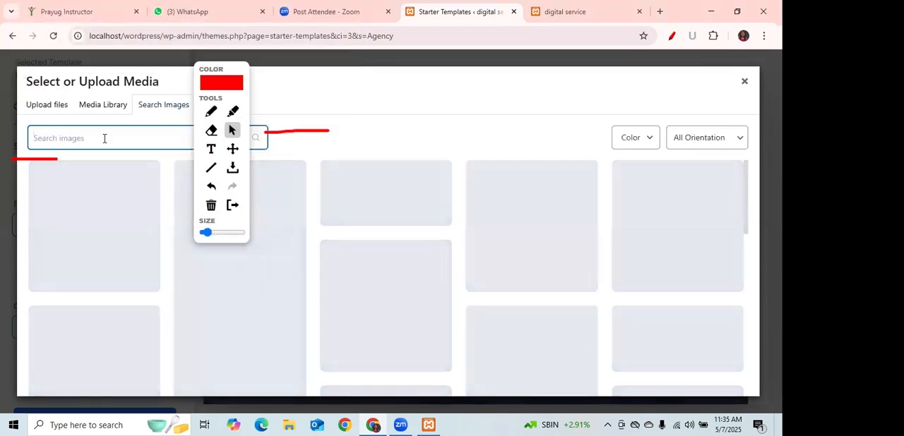
pyautogui.write('lo')
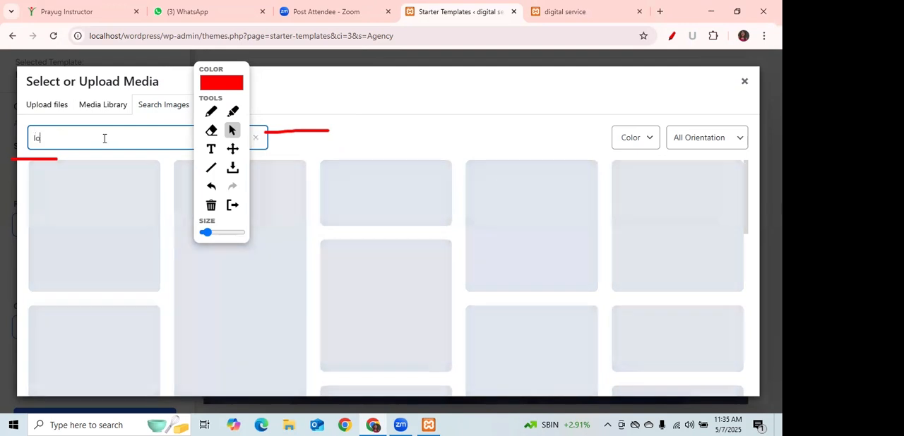
pyautogui.write('go')
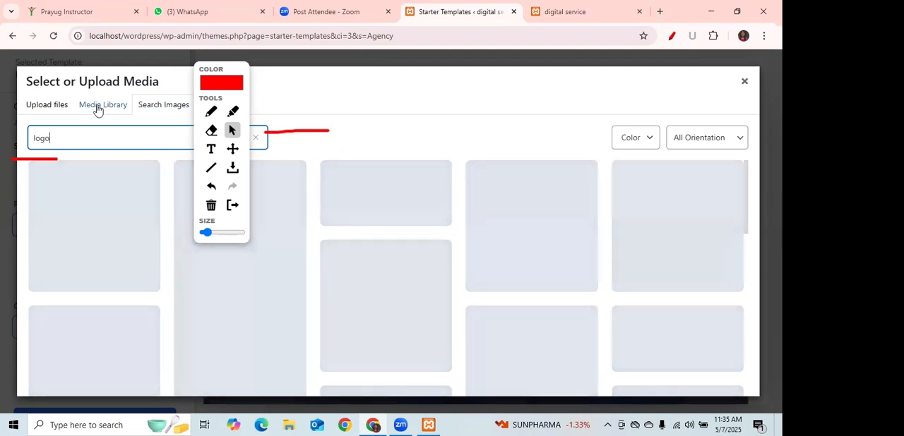
pyautogui.click(98, 110)
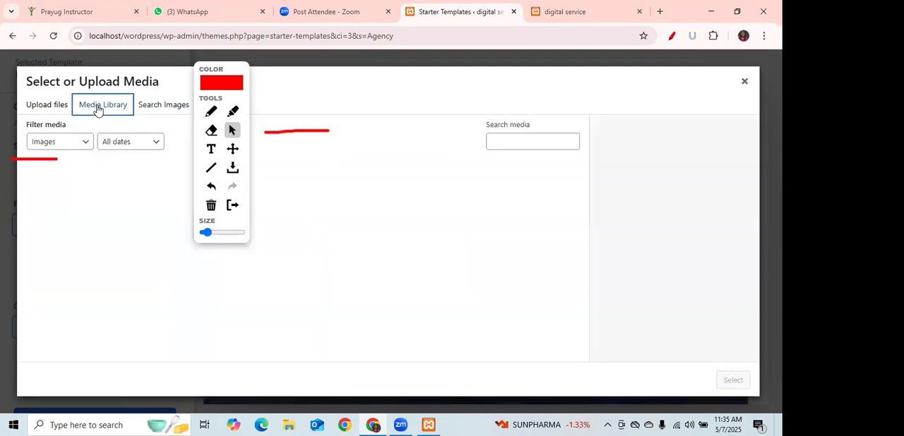
# Search Google for logo in a new browser tab and open the Logo Maker result from logo.com.
pyautogui.click(659, 11)
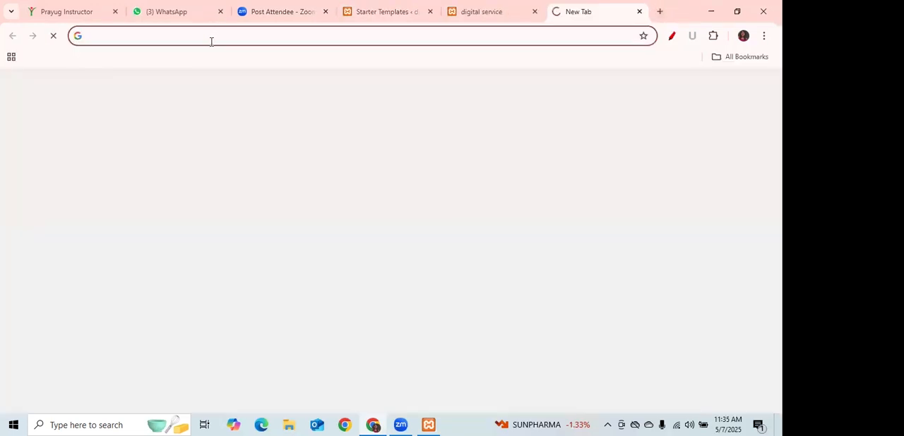
pyautogui.write('logo')
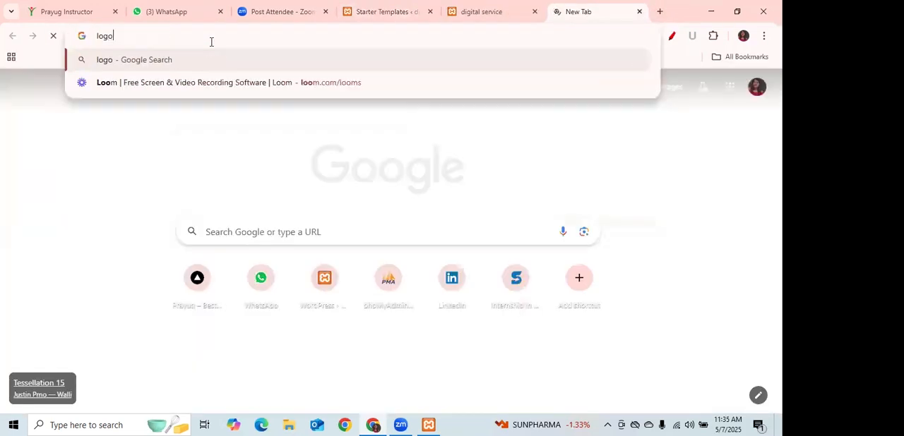
pyautogui.press('Return')
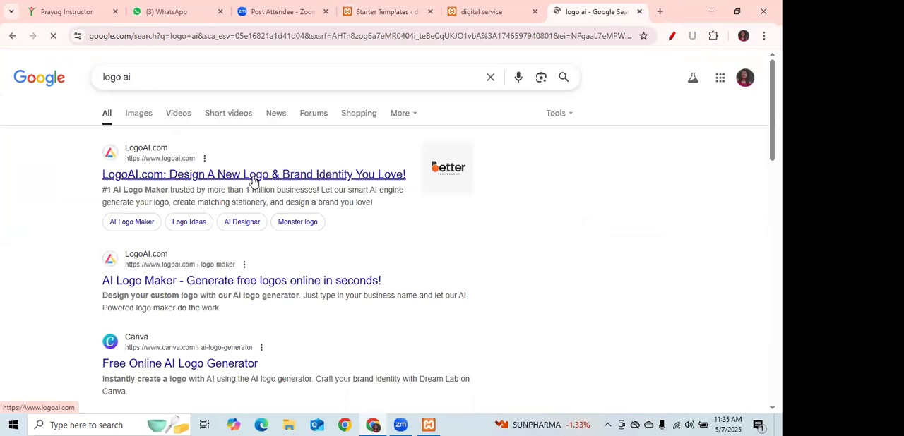
pyautogui.click(152, 75)
pyautogui.press('BackSpace')
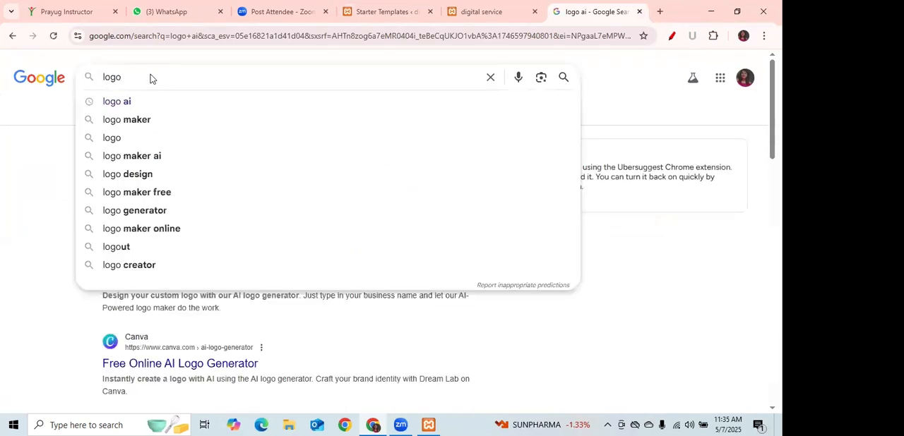
pyautogui.press('Return')
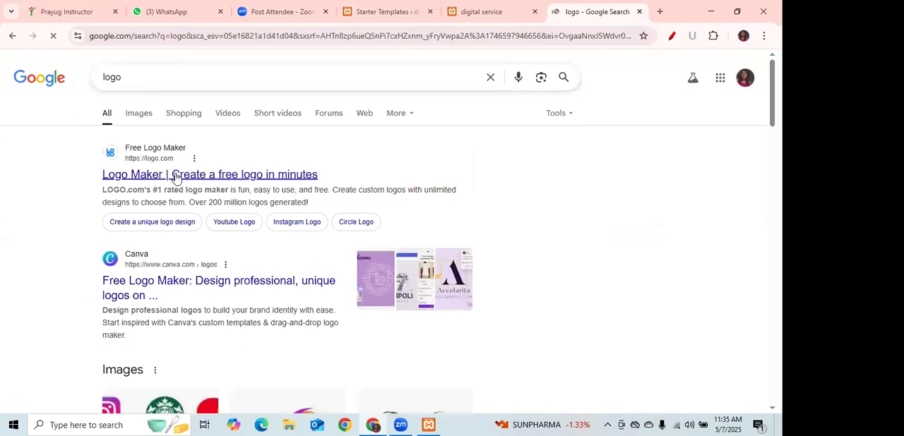
pyautogui.click(176, 176)
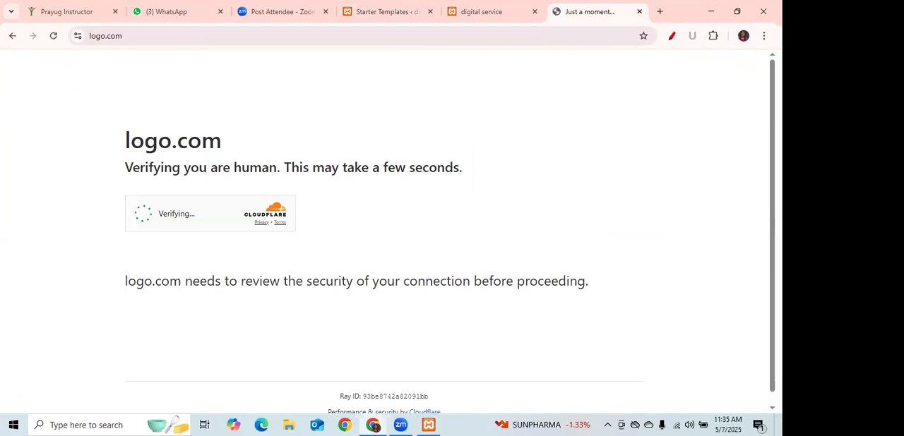
pyautogui.scroll(-1, 450, 239)
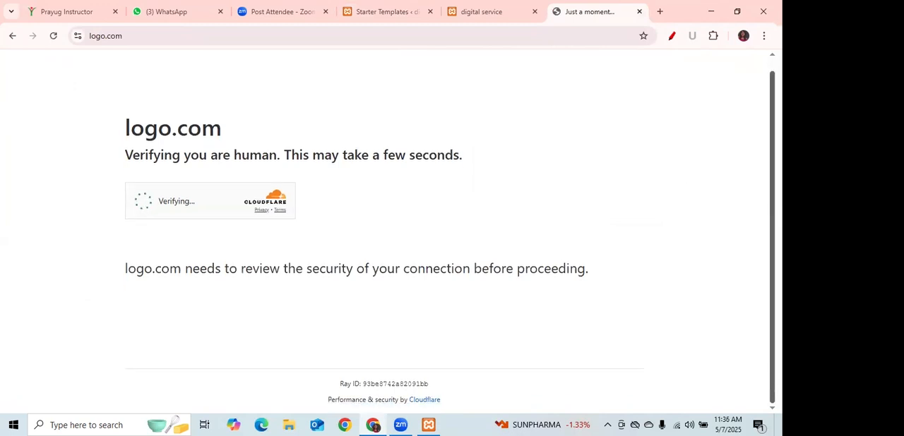
# Return to the Starter Templates tab, reopen the site logo upload and upload Capture 2 from the Downloads folder.
pyautogui.click(479, 14)
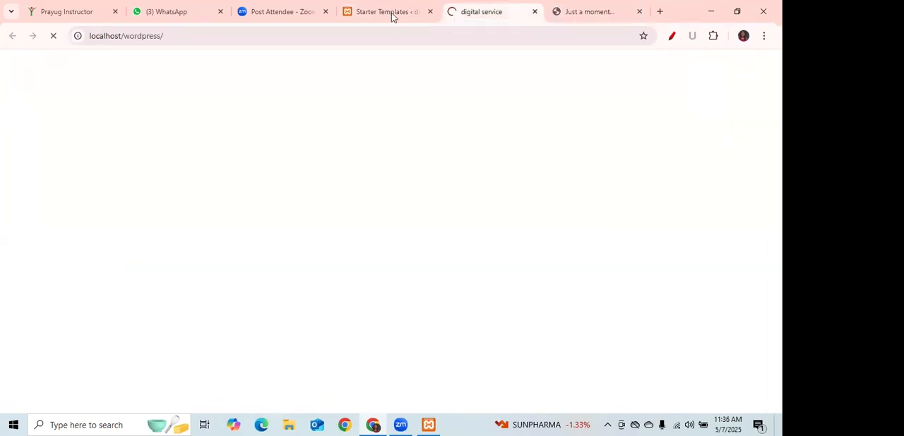
pyautogui.click(391, 14)
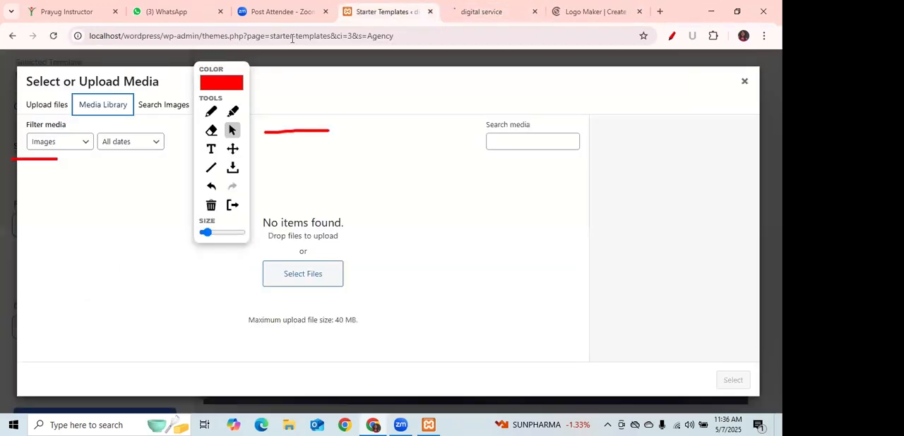
pyautogui.click(745, 82)
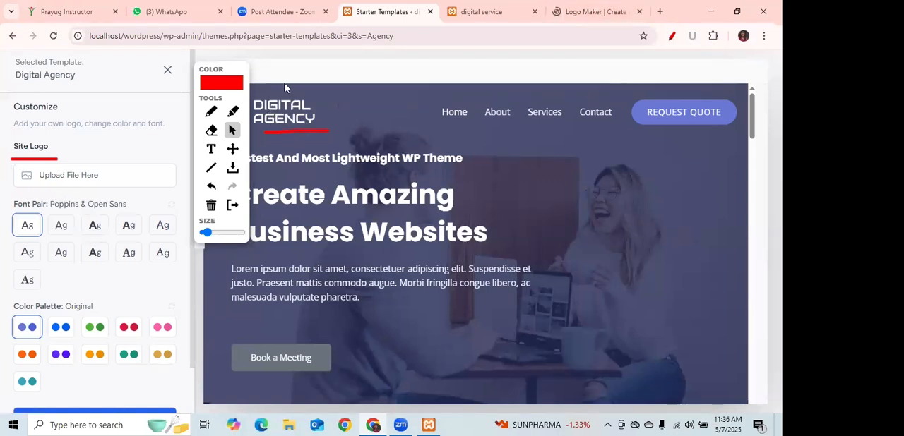
pyautogui.click(72, 176)
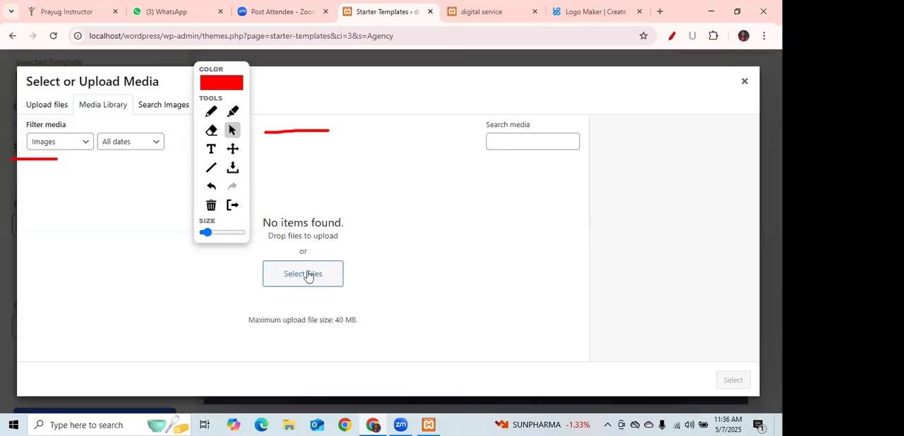
pyautogui.click(308, 276)
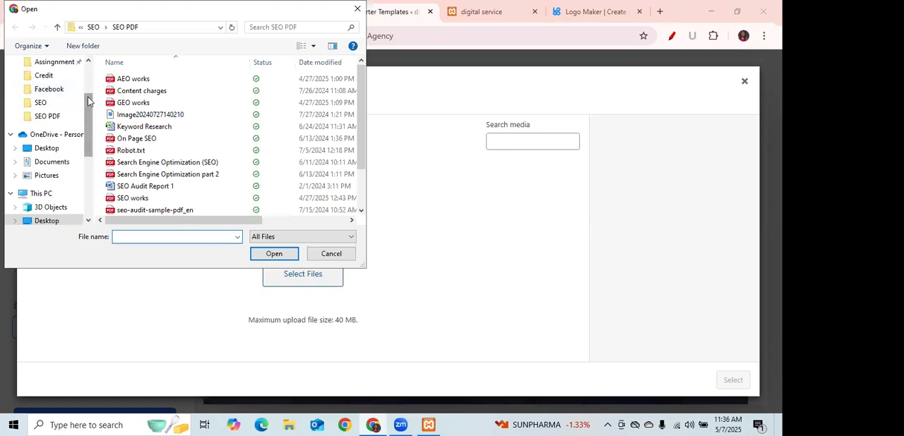
pyautogui.scroll(1, 87, 99)
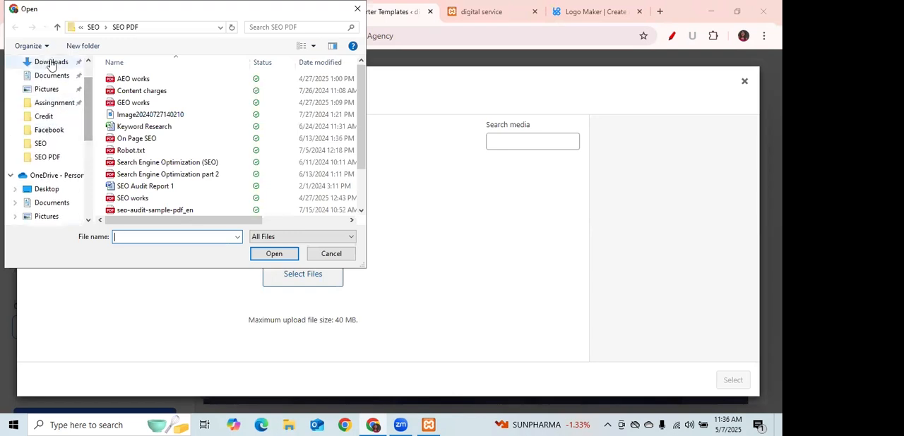
pyautogui.click(52, 61)
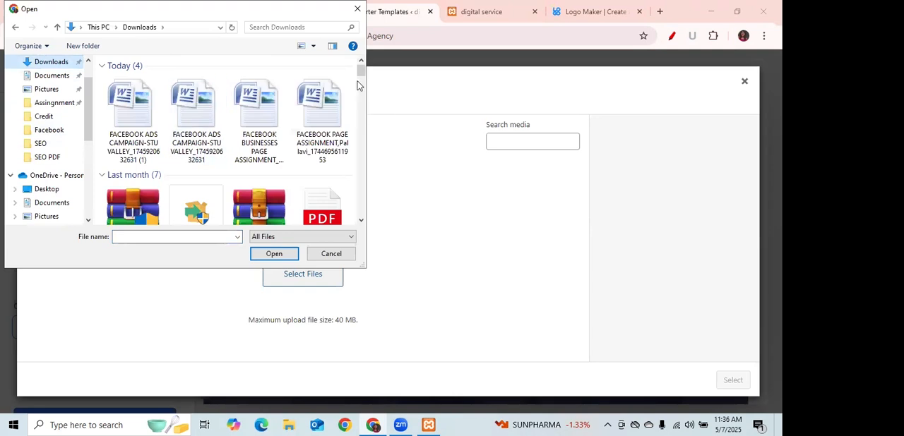
pyautogui.moveTo(360, 74); pyautogui.dragTo(364, 192)
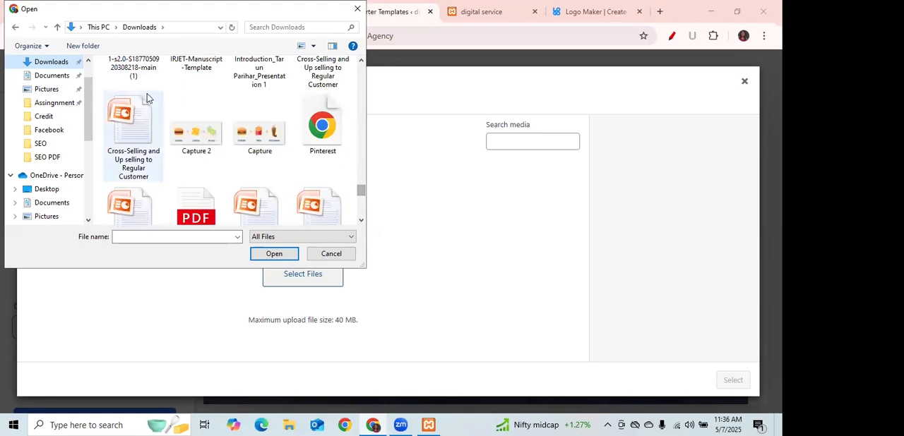
pyautogui.click(200, 135)
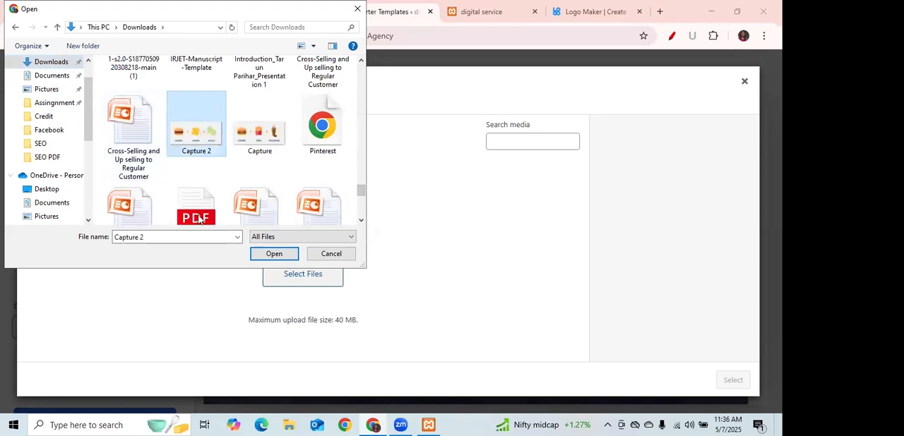
pyautogui.click(277, 255)
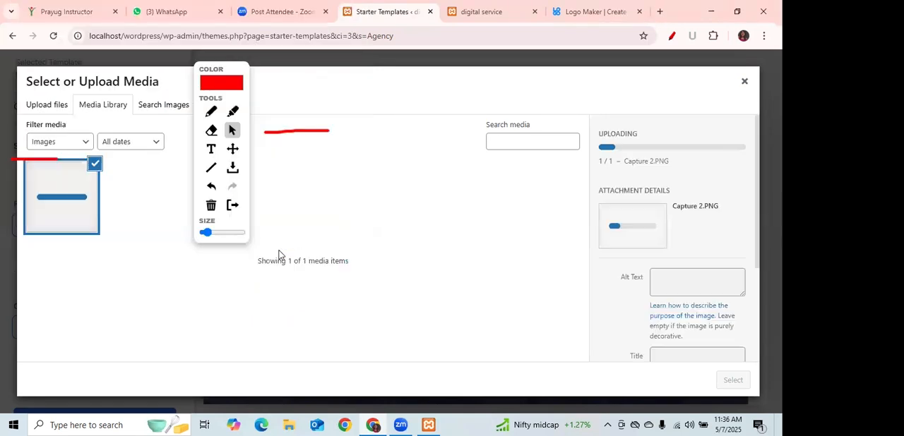
# Restart the drawing overlay to clear the old marks and draw a red arrow pointing at the media dialog's Select option.
pyautogui.click(672, 39)
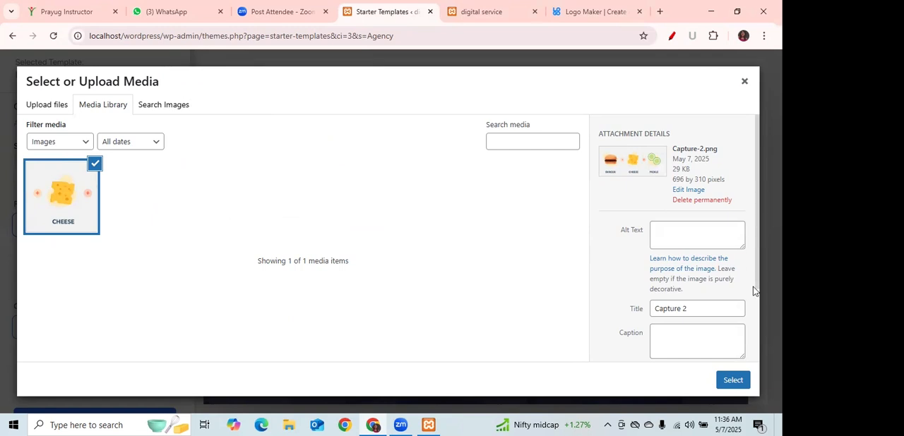
pyautogui.click(670, 38)
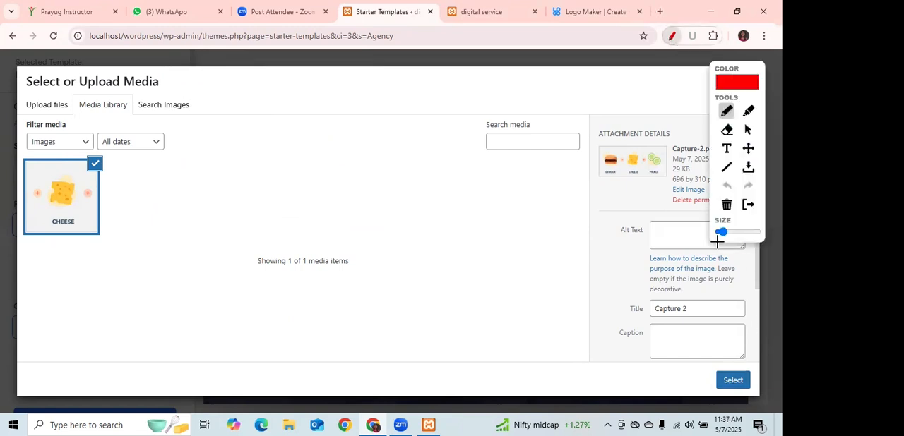
pyautogui.moveTo(729, 334)
pyautogui.mouseDown()
pyautogui.moveTo(733, 368)
pyautogui.moveTo(744, 348)
pyautogui.mouseUp()
pyautogui.click(749, 132)
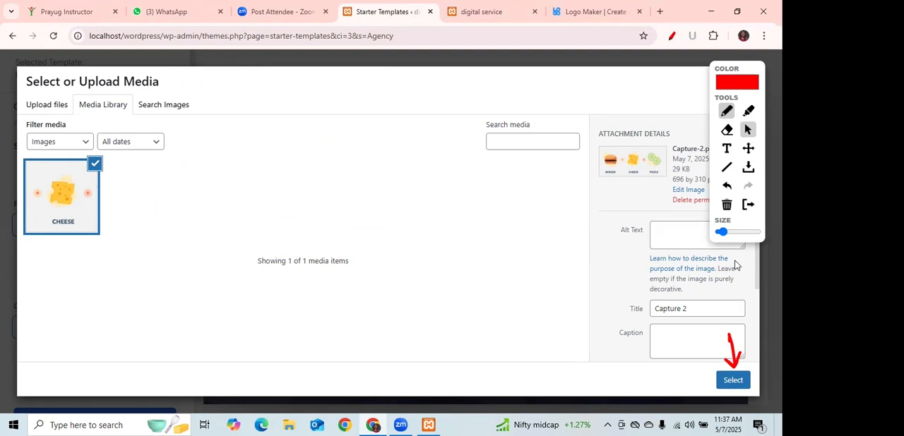
# Try Capture 2 as the site logo at a width of 113 px and remove it from the customization.
pyautogui.click(732, 385)
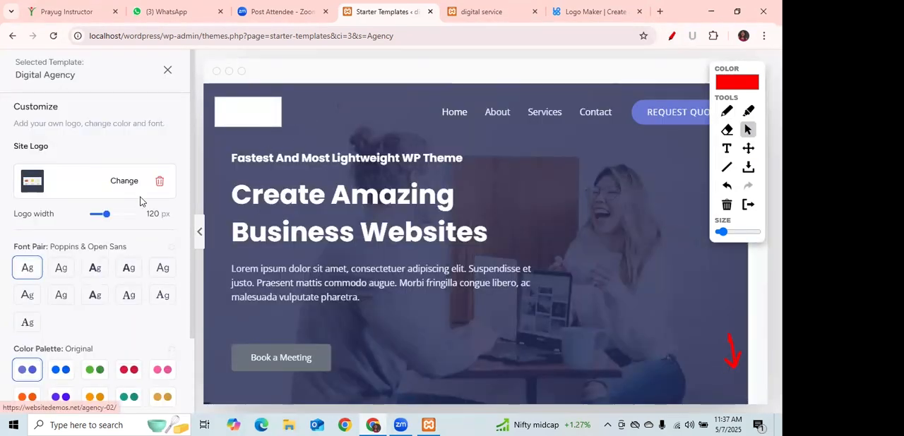
pyautogui.moveTo(107, 218)
pyautogui.mouseDown()
pyautogui.moveTo(126, 218)
pyautogui.moveTo(104, 218)
pyautogui.mouseUp()
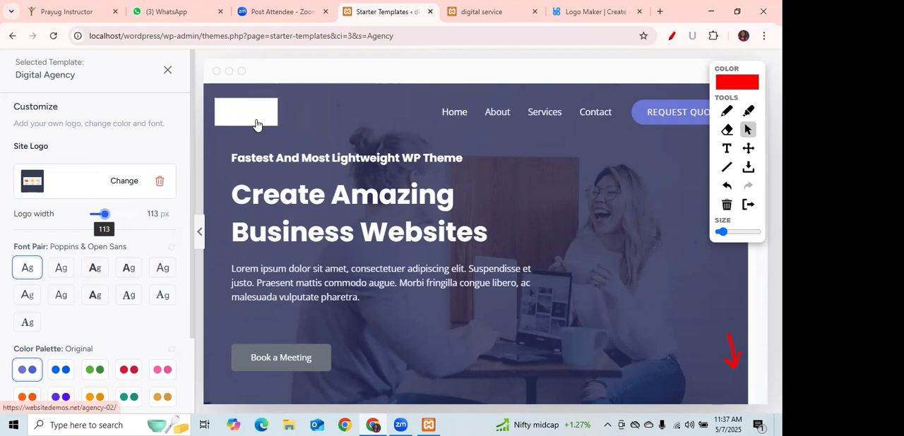
pyautogui.click(160, 181)
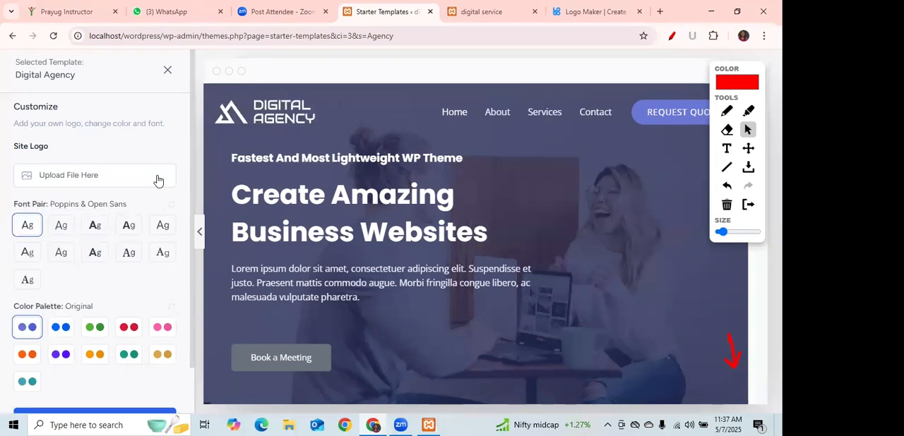
# Switch to the logo.com tab and start a logo for the business name agency with the slogan boosting bsiness.
pyautogui.click(597, 13)
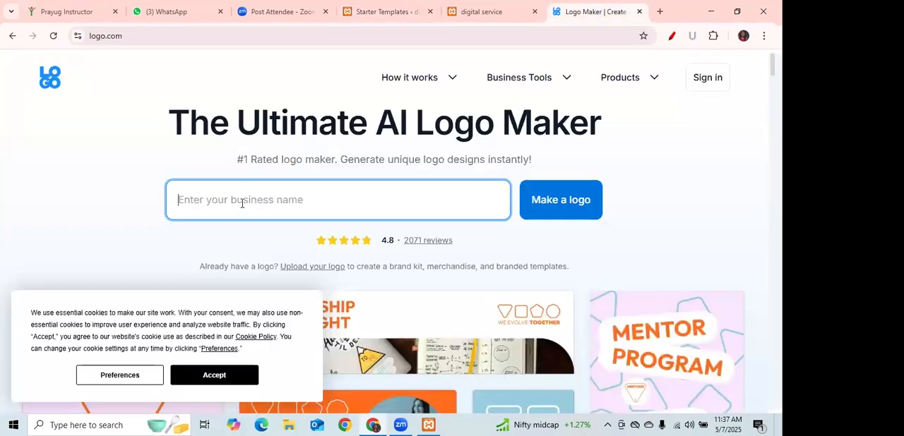
pyautogui.write('agency')
pyautogui.click(568, 203)
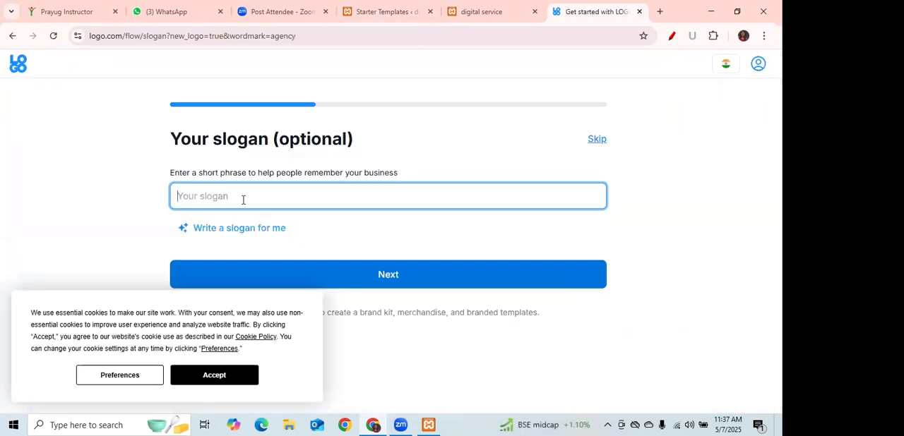
pyautogui.write('boosting bsin')
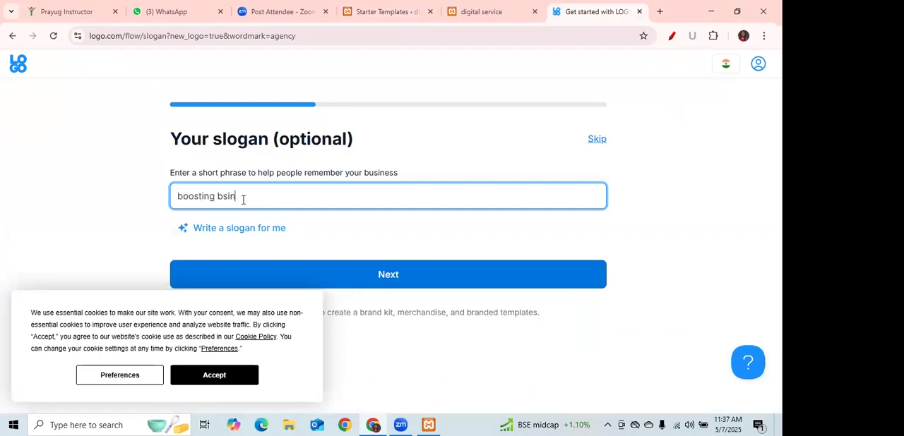
pyautogui.write('ess')
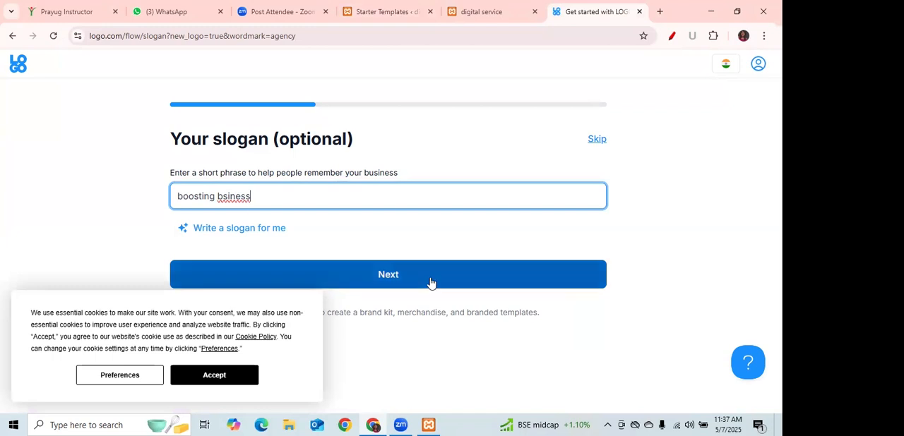
pyautogui.click(402, 272)
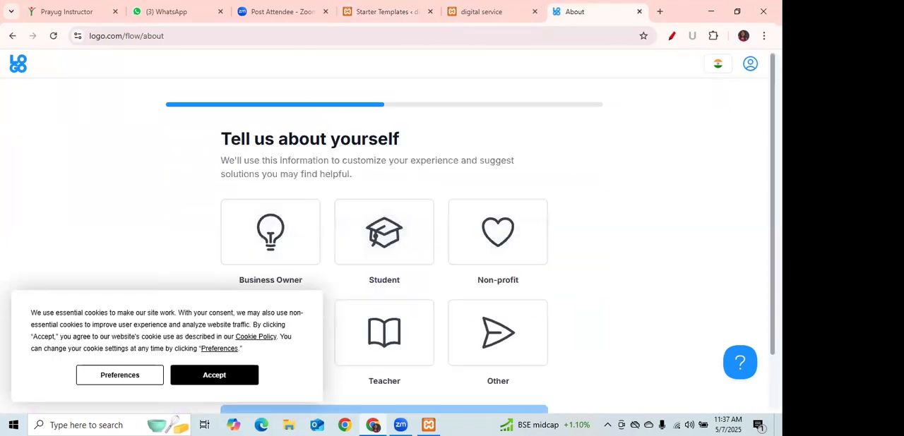
# Describe yourself as a Teacher and choose Education as the industry for the new logo.
pyautogui.scroll(-2, 668, 160)
pyautogui.click(384, 268)
pyautogui.click(383, 345)
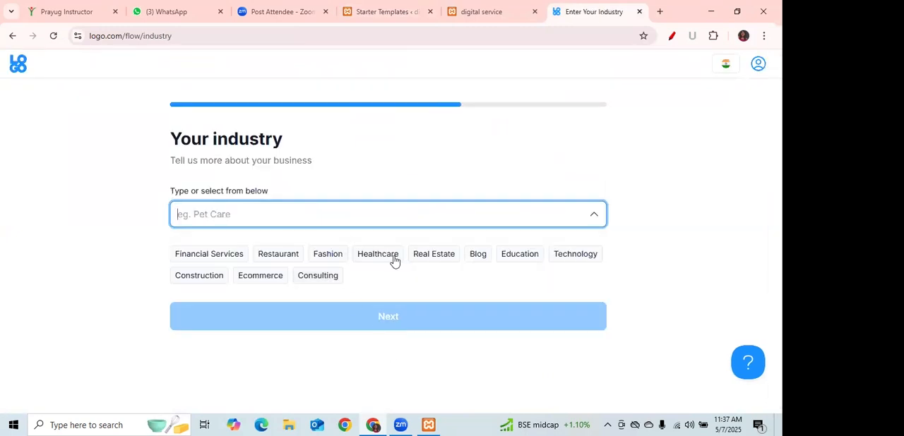
pyautogui.click(514, 254)
pyautogui.click(354, 314)
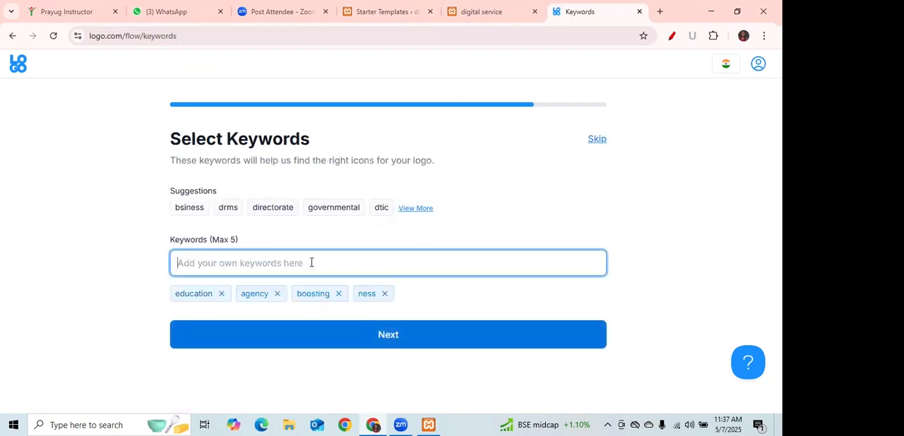
# Try to add education as a keyword, and remove the existing education keyword from the logo's keyword list.
pyautogui.write('educa')
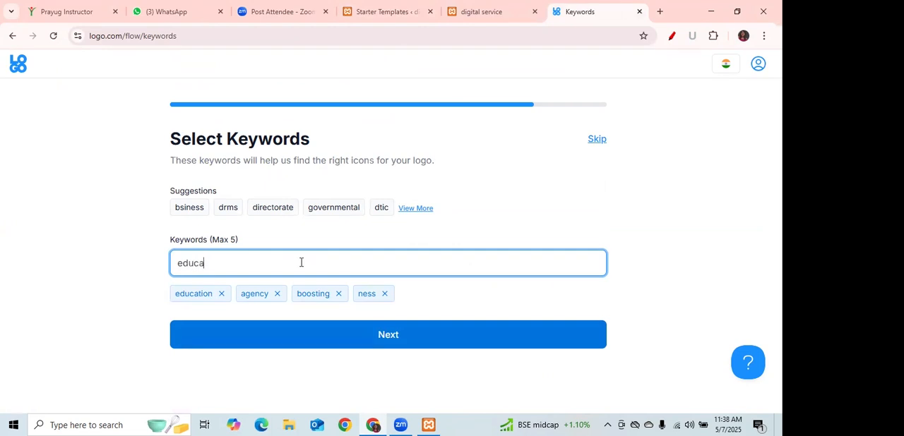
pyautogui.write('n')
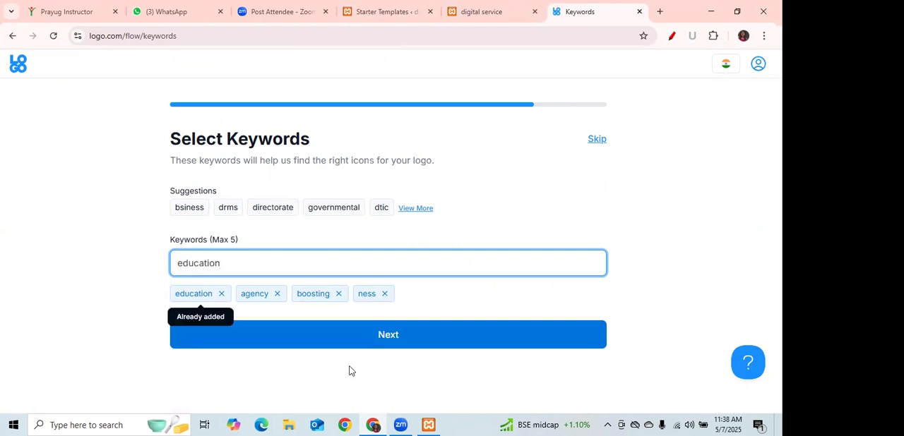
pyautogui.click(221, 294)
pyautogui.press('BackSpace')
pyautogui.press('BackSpace')
pyautogui.press('BackSpace')
pyautogui.press('BackSpace')
pyautogui.press('BackSpace')
pyautogui.press('BackSpace')
pyautogui.press('BackSpace')
pyautogui.press('BackSpace')
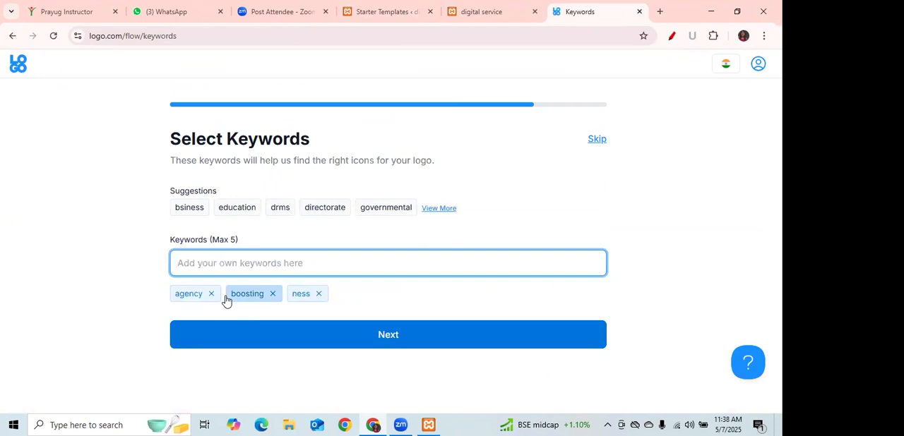
# Add institute and the suggested education as keywords and proceed to the generated logo designs.
pyautogui.write('i')
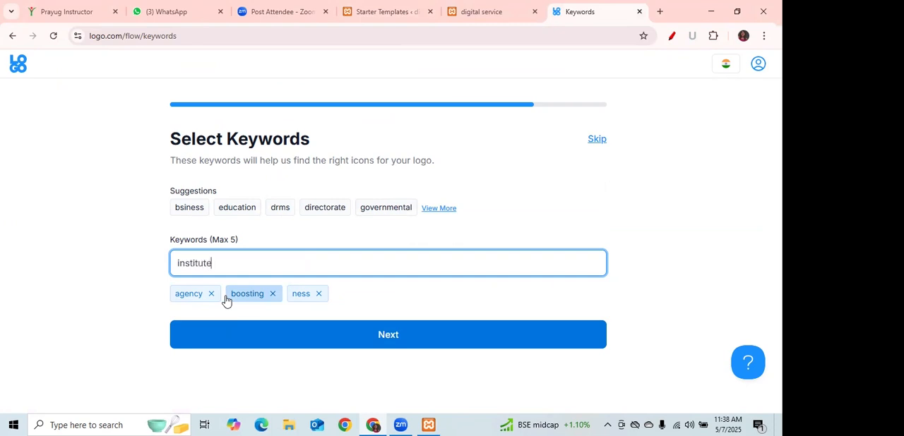
pyautogui.write('nstitute')
pyautogui.click(356, 336)
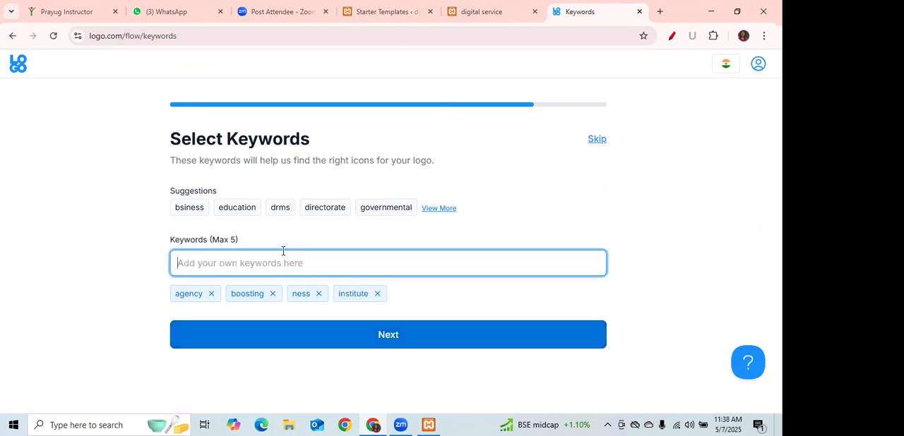
pyautogui.click(227, 208)
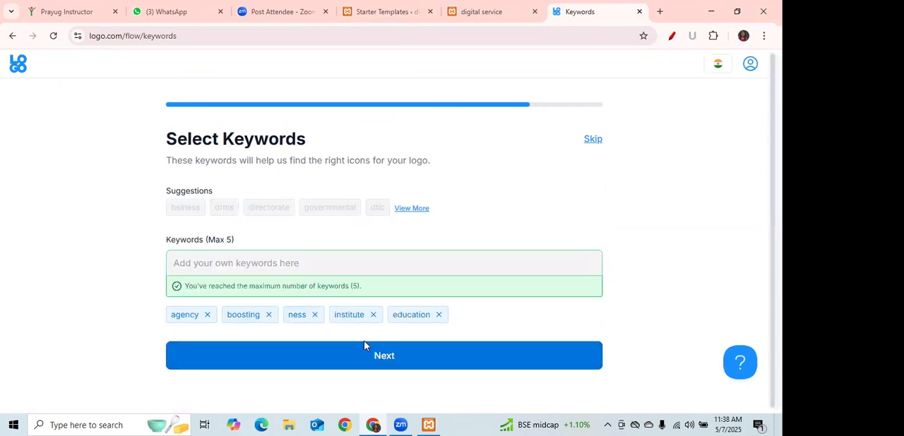
pyautogui.click(393, 360)
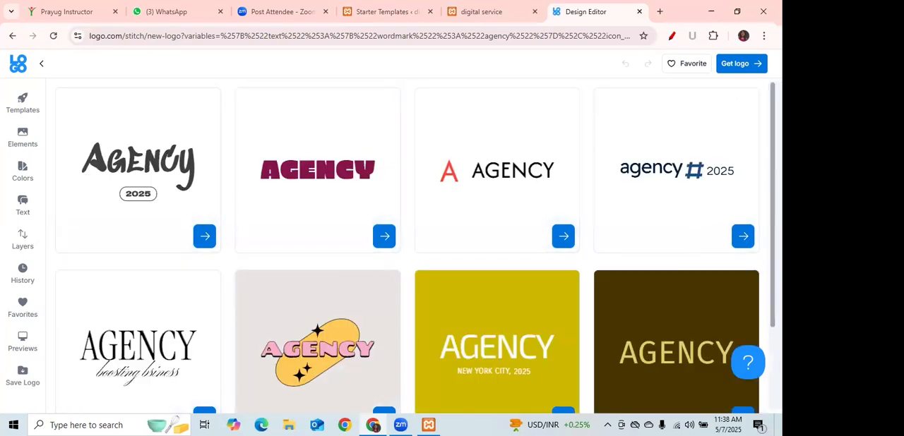
# Choose the generated AGENCY design with pink lettering over a yellow pill shape with black stars.
pyautogui.scroll(-3, 407, 247)
pyautogui.scroll(-2, 407, 247)
pyautogui.scroll(2, 312, 161)
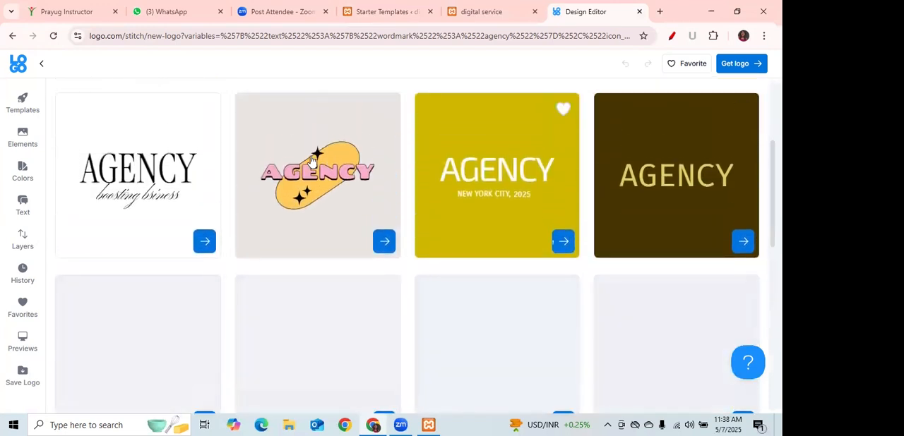
pyautogui.click(355, 241)
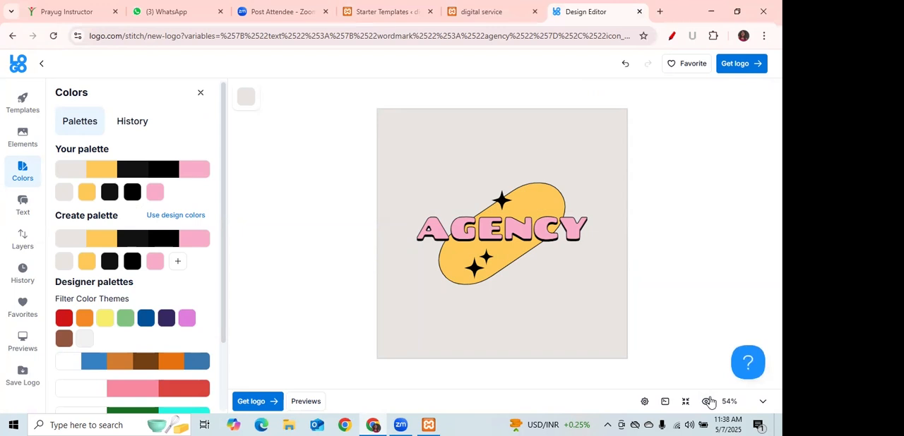
# Get the AGENCY logo by creating the brand with its existing details and signing in with the first Google account.
pyautogui.click(741, 65)
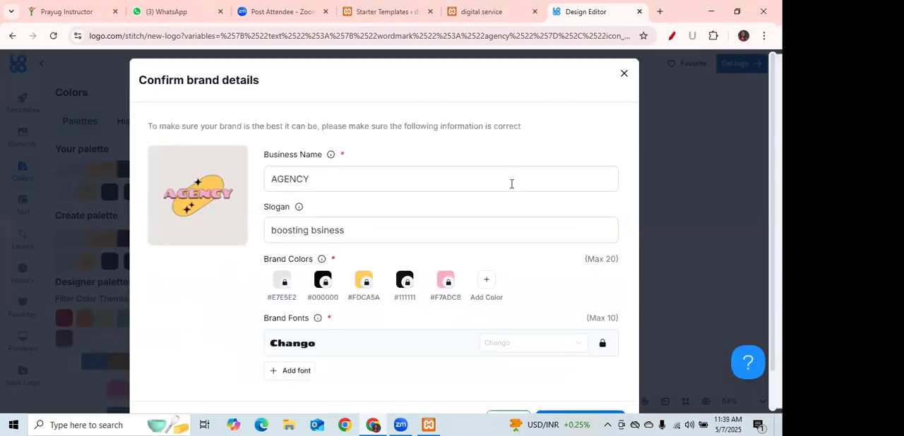
pyautogui.scroll(-1, 384, 233)
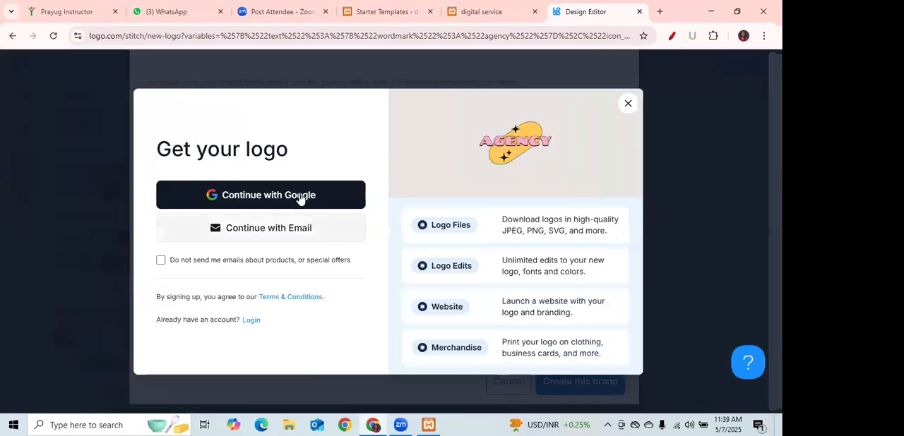
pyautogui.click(300, 197)
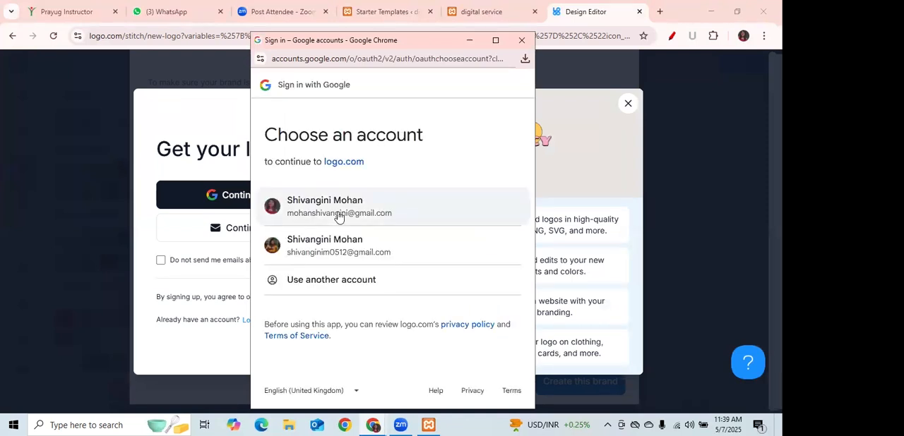
pyautogui.click(338, 216)
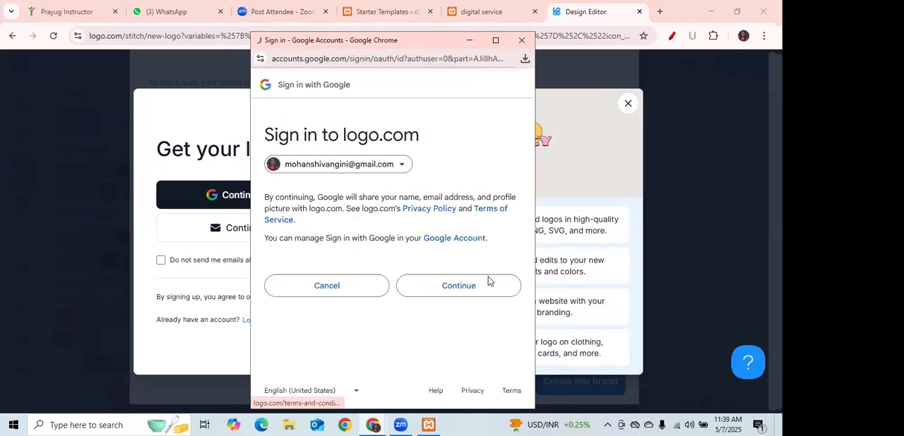
pyautogui.click(487, 285)
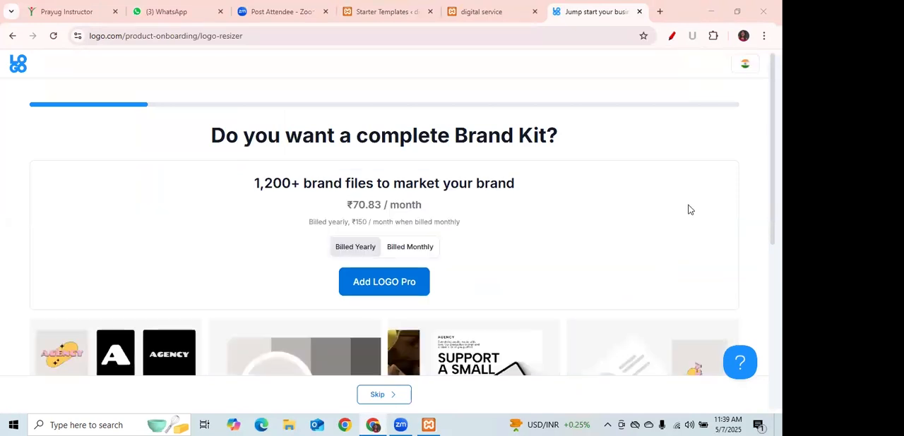
# Skip the Brand Kit, website and domain offers to reach the logo plans, and switch back to the Starter Templates tab.
pyautogui.scroll(-4, 388, 212)
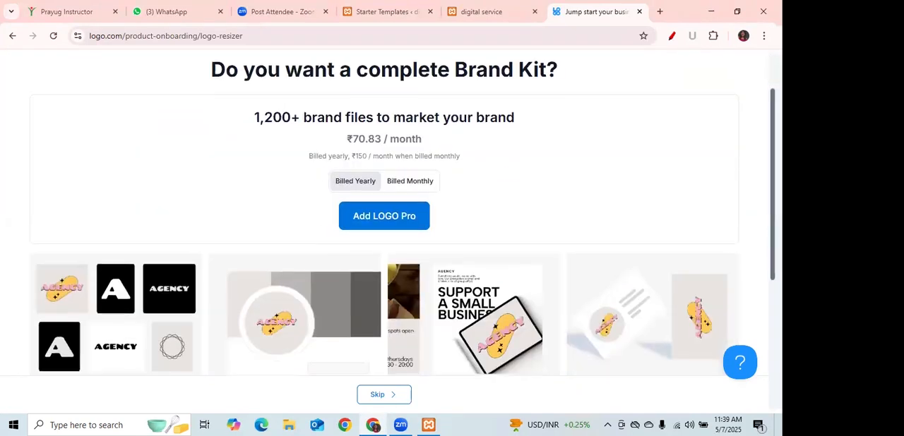
pyautogui.scroll(4, 752, 186)
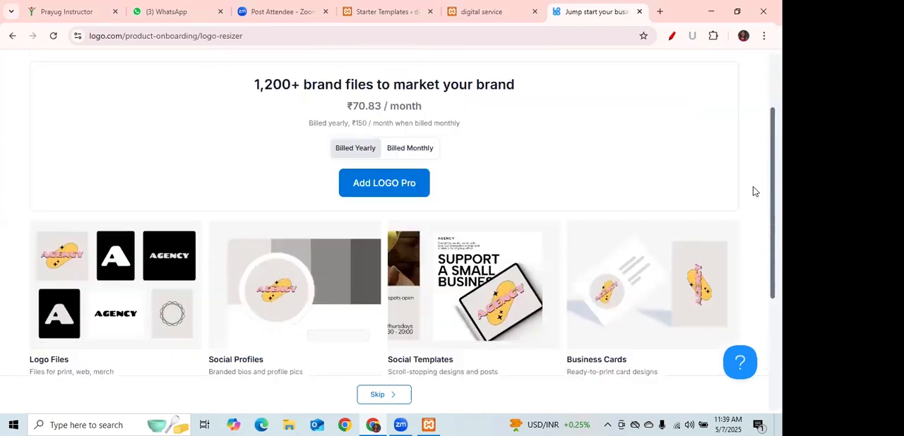
pyautogui.click(391, 397)
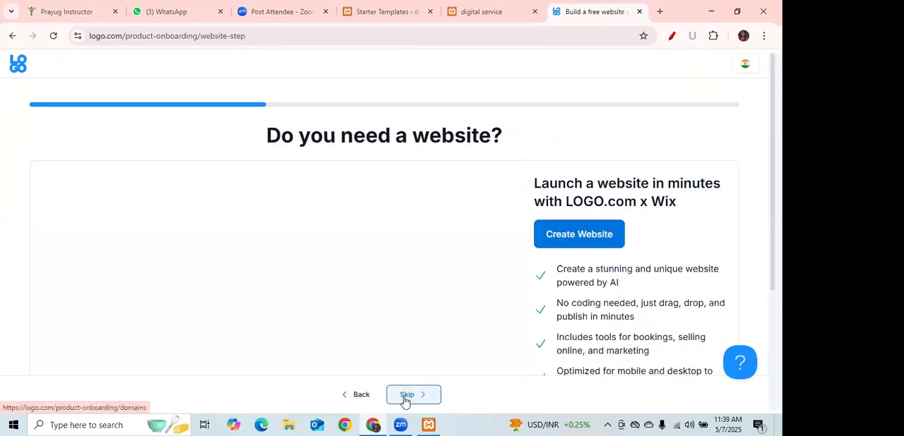
pyautogui.click(410, 397)
pyautogui.click(411, 397)
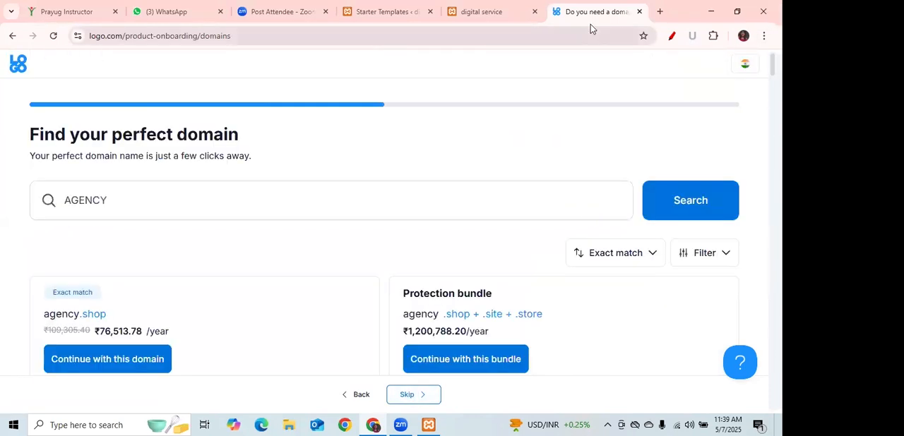
pyautogui.click(420, 397)
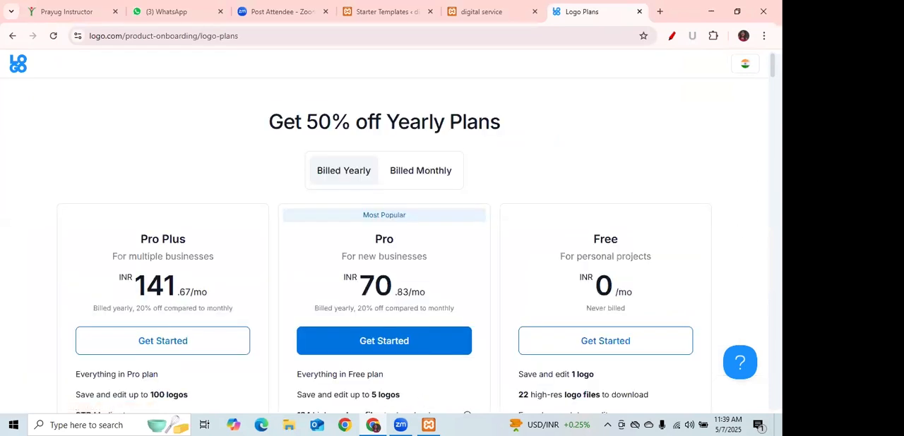
pyautogui.moveTo(773, 65)
pyautogui.mouseDown()
pyautogui.moveTo(773, 157)
pyautogui.moveTo(772, 65)
pyautogui.mouseUp()
pyautogui.click(379, 13)
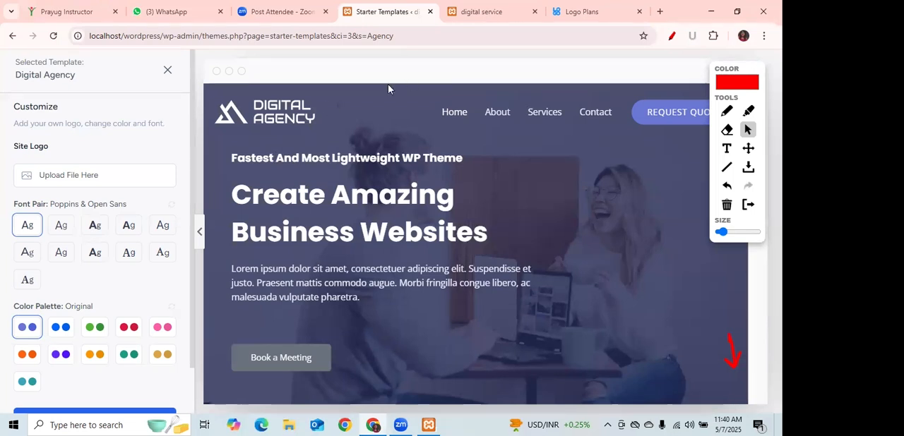
# Try to upload the image on-page-vs-off-page-1 (1) from Downloads as the site logo and dismiss the error.
pyautogui.click(80, 182)
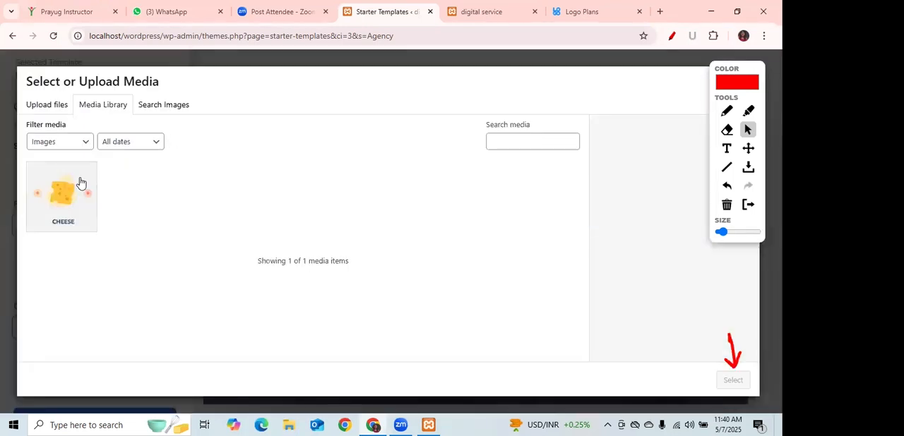
pyautogui.click(51, 105)
pyautogui.click(391, 261)
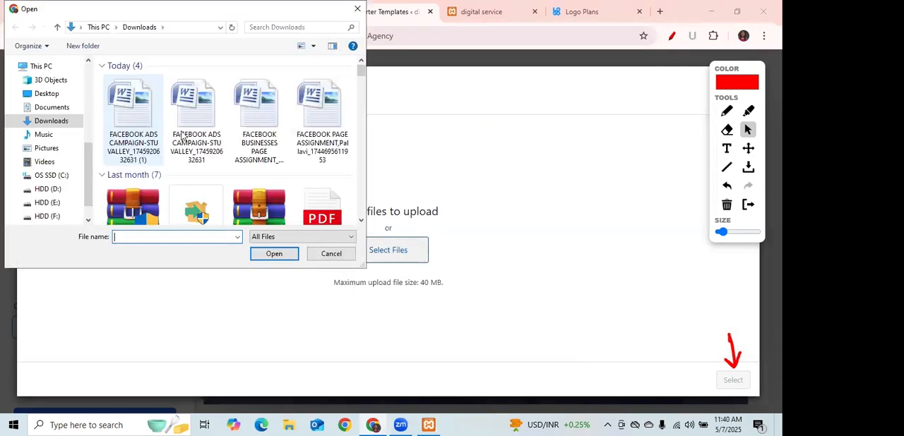
pyautogui.moveTo(364, 78); pyautogui.dragTo(362, 137)
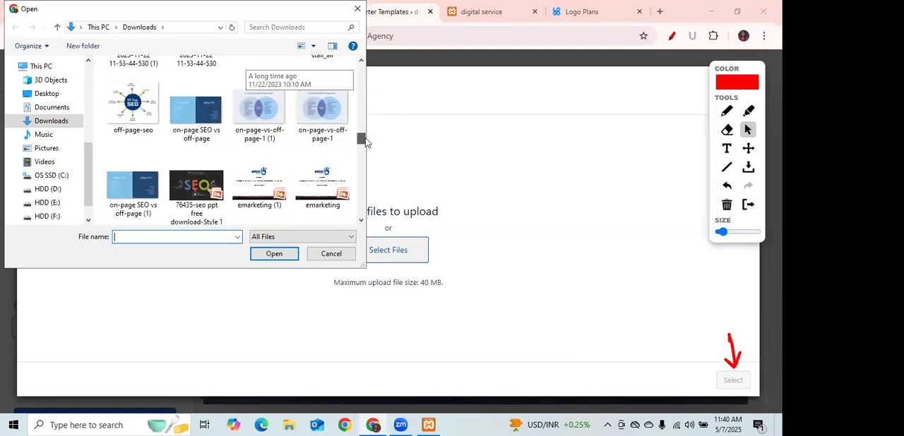
pyautogui.click(257, 115)
pyautogui.click(274, 255)
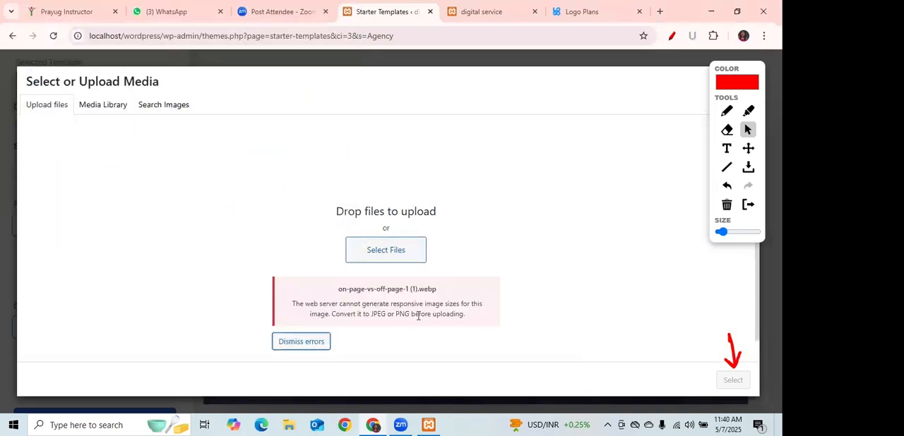
pyautogui.click(284, 344)
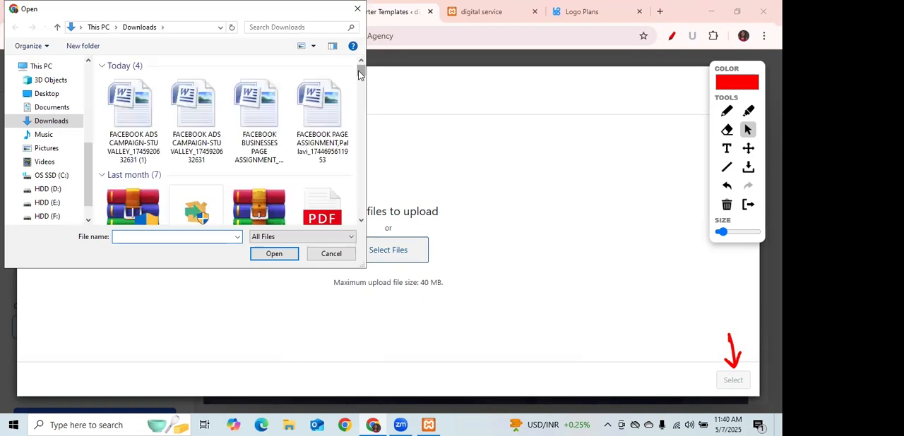
# Upload the Capture image from Downloads to the media library and use it as the site logo.
pyautogui.moveTo(360, 88); pyautogui.dragTo(356, 193)
pyautogui.click(263, 145)
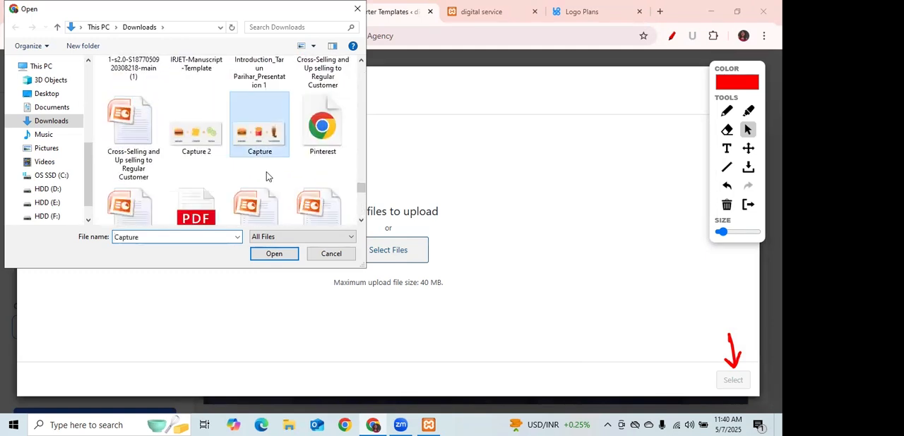
pyautogui.click(275, 254)
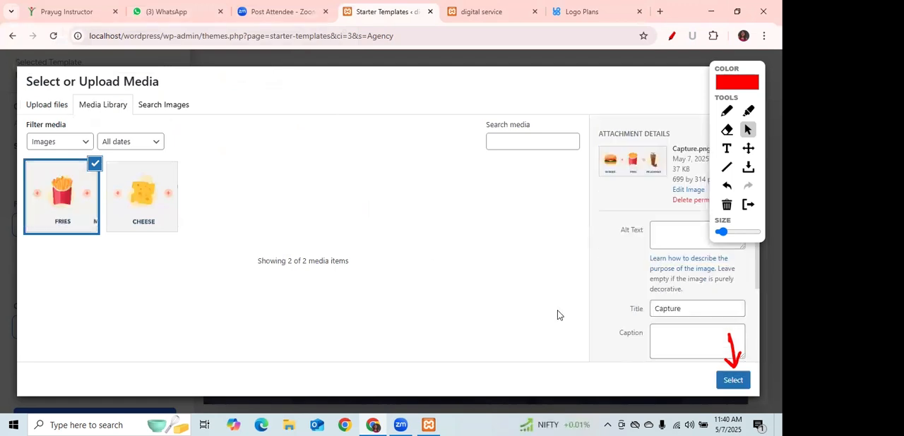
pyautogui.click(732, 382)
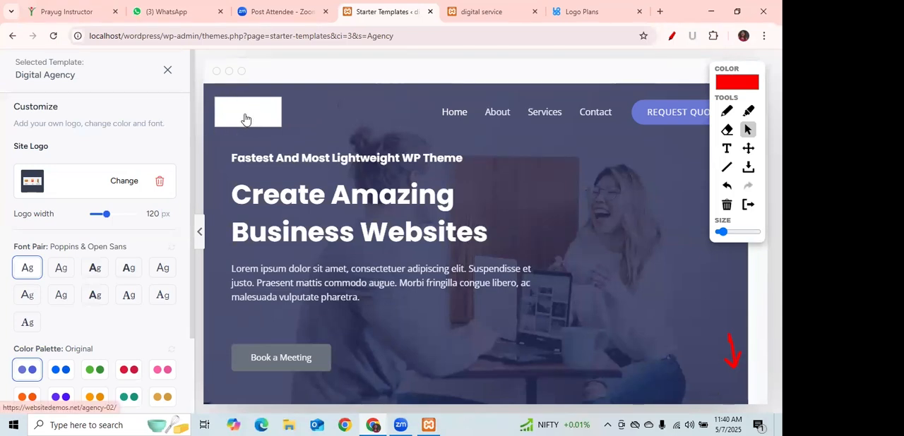
# Underline the logo width setting in red with the pen and set the logo width to 113 px.
pyautogui.click(730, 113)
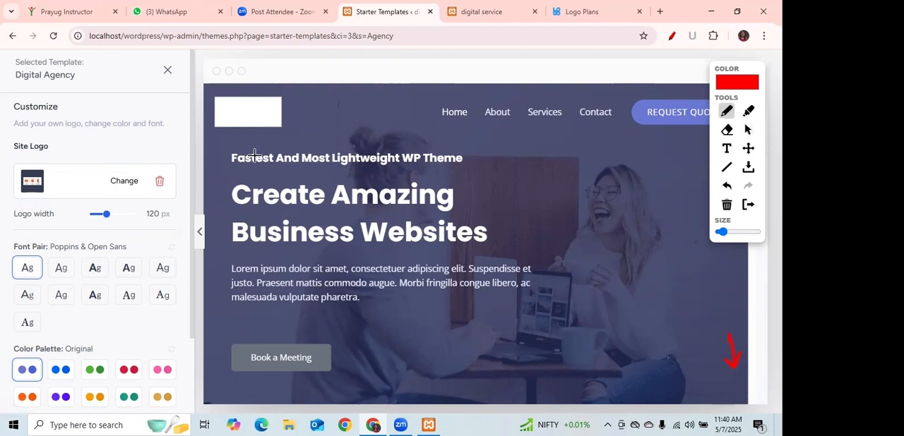
pyautogui.moveTo(91, 225); pyautogui.dragTo(127, 226)
pyautogui.click(747, 129)
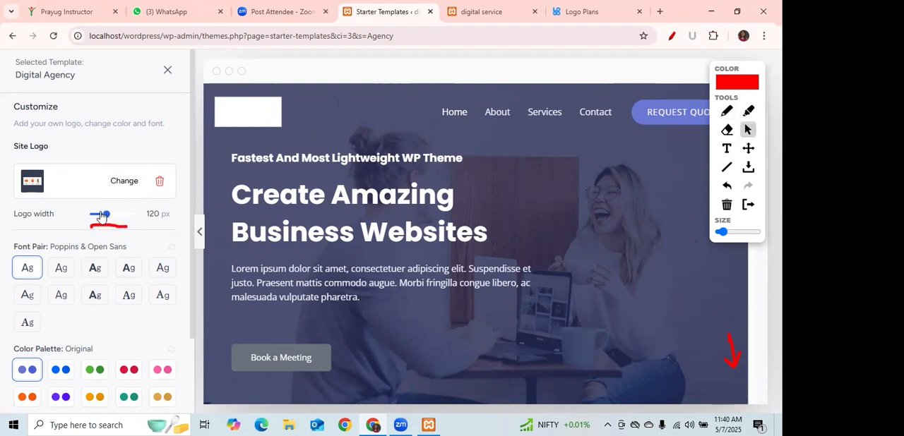
pyautogui.moveTo(106, 216)
pyautogui.mouseDown()
pyautogui.moveTo(138, 218)
pyautogui.moveTo(104, 219)
pyautogui.mouseUp()
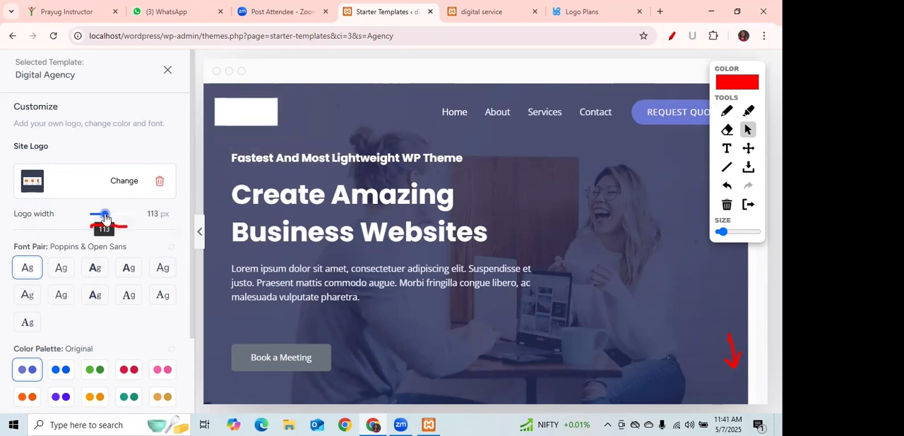
# Remove the custom site logo from the customization and clear all red drawing marks.
pyautogui.click(159, 182)
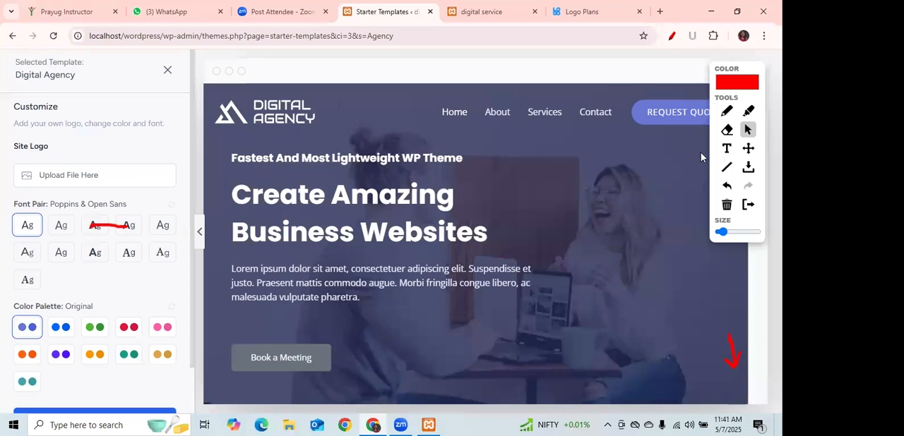
pyautogui.click(727, 206)
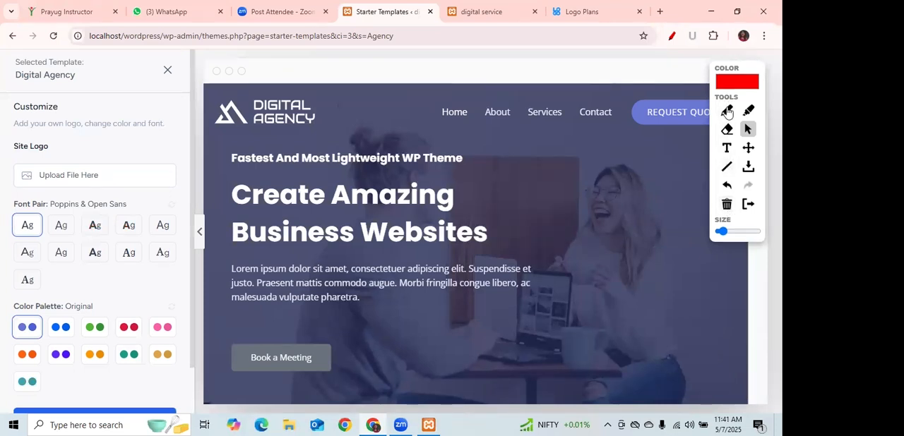
# Draw a red vertical line beside the Create Amazing Business Websites heading and set the font pair to Outfit & DM Sans.
pyautogui.click(727, 111)
pyautogui.moveTo(225, 178); pyautogui.dragTo(227, 273)
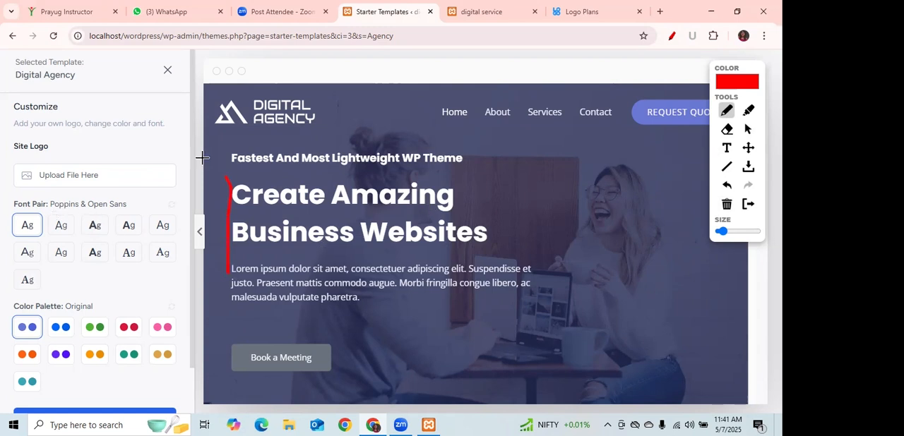
pyautogui.click(748, 129)
pyautogui.click(94, 252)
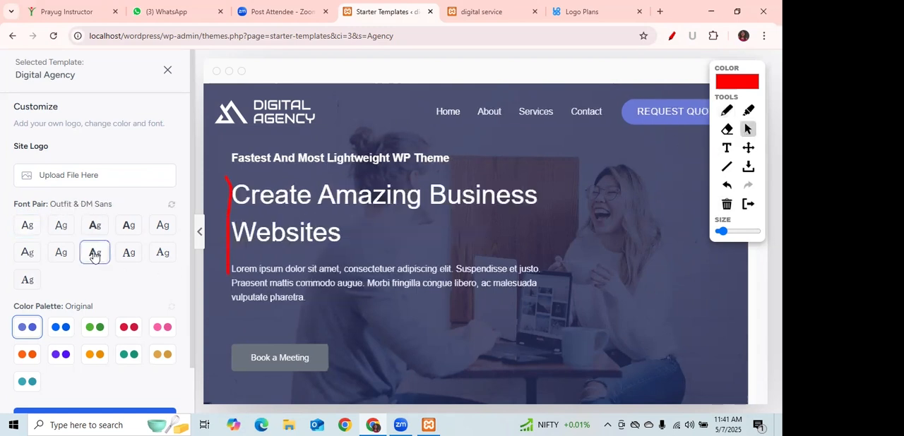
# Try the other font pairs on the Digital Agency preview and set the font pair to Poppins & Open Sans.
pyautogui.click(125, 260)
pyautogui.click(163, 255)
pyautogui.click(162, 225)
pyautogui.click(128, 225)
pyautogui.click(94, 226)
pyautogui.click(61, 226)
pyautogui.click(28, 253)
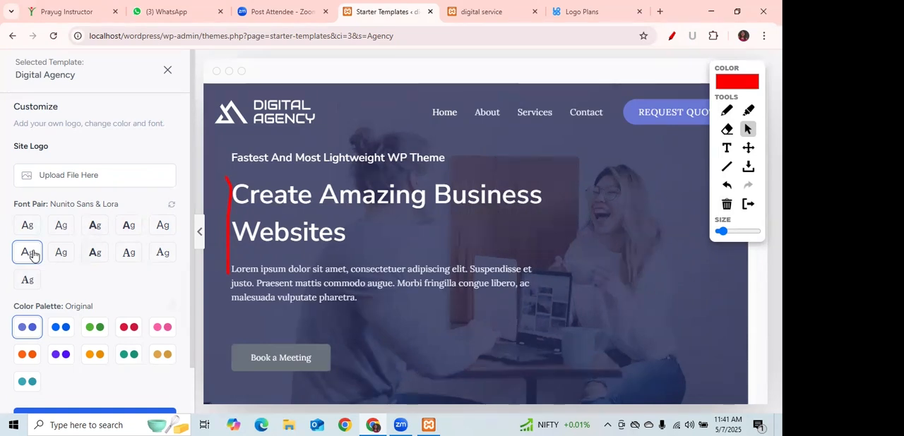
pyautogui.click(62, 253)
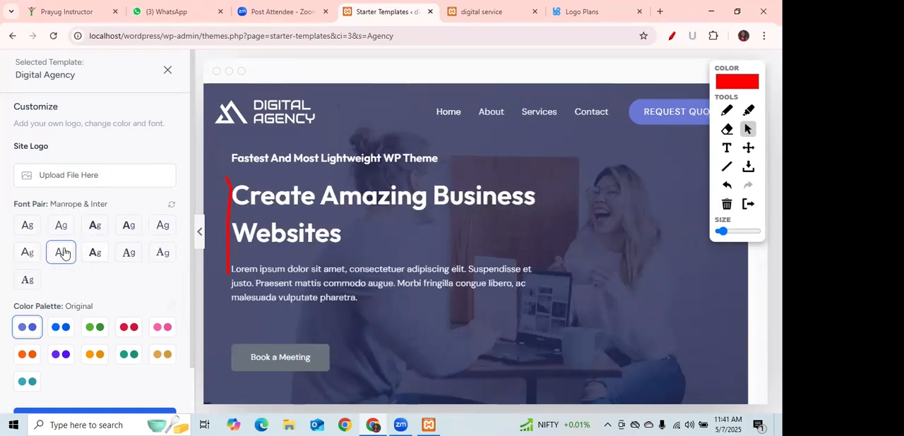
pyautogui.click(61, 226)
pyautogui.click(27, 226)
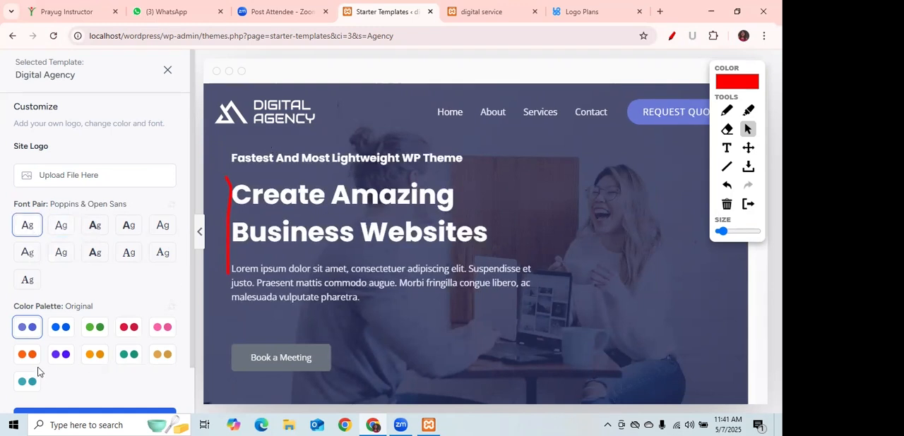
# Try alternative color palettes on the preview, including Style 1, Style 4, Style 6 and Style 10, and restore the Original palette.
pyautogui.click(58, 329)
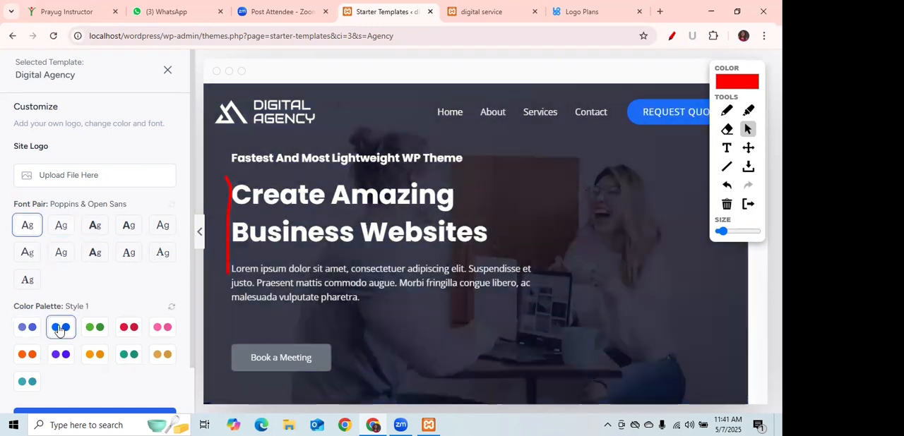
pyautogui.click(101, 330)
pyautogui.click(129, 328)
pyautogui.click(162, 328)
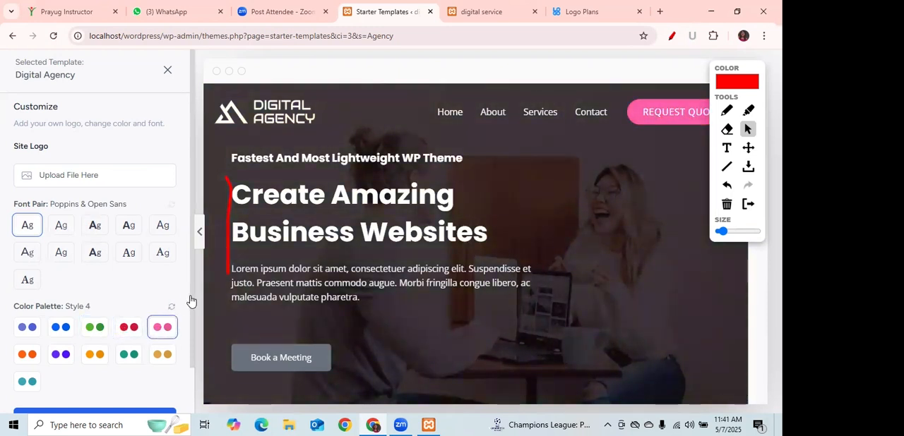
pyautogui.scroll(-2, 189, 304)
pyautogui.click(60, 302)
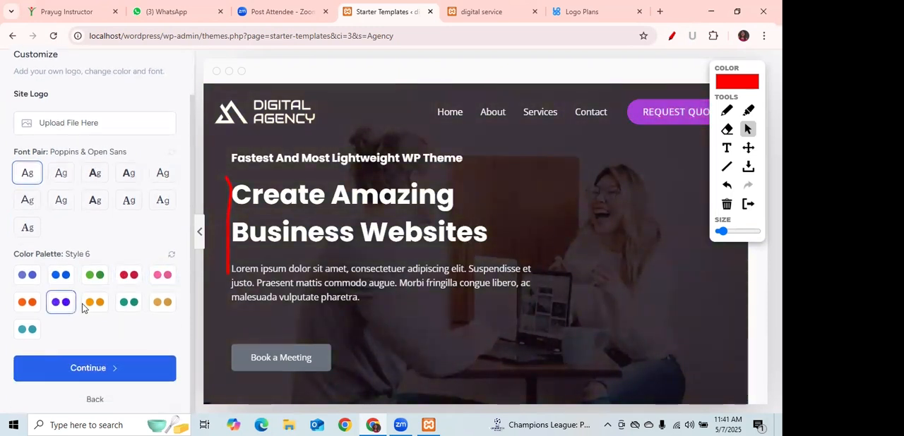
pyautogui.click(94, 302)
pyautogui.click(132, 305)
pyautogui.click(162, 303)
pyautogui.click(23, 332)
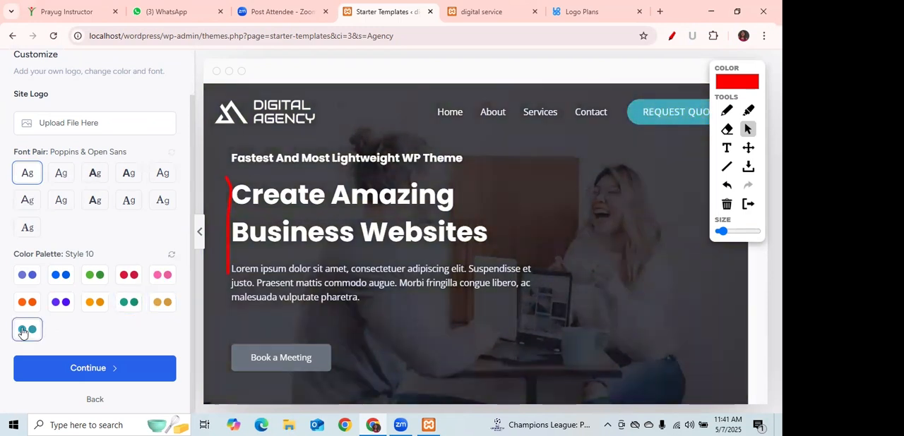
pyautogui.click(26, 277)
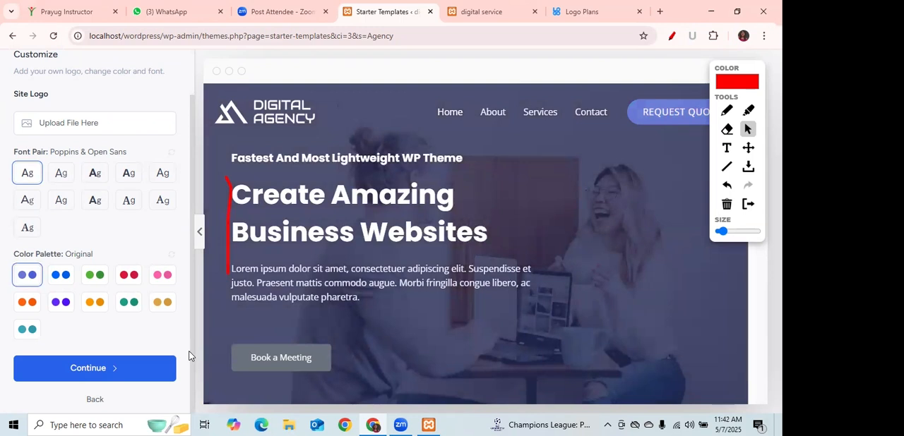
# Accept the template customization and skip the feature selection step.
pyautogui.click(86, 371)
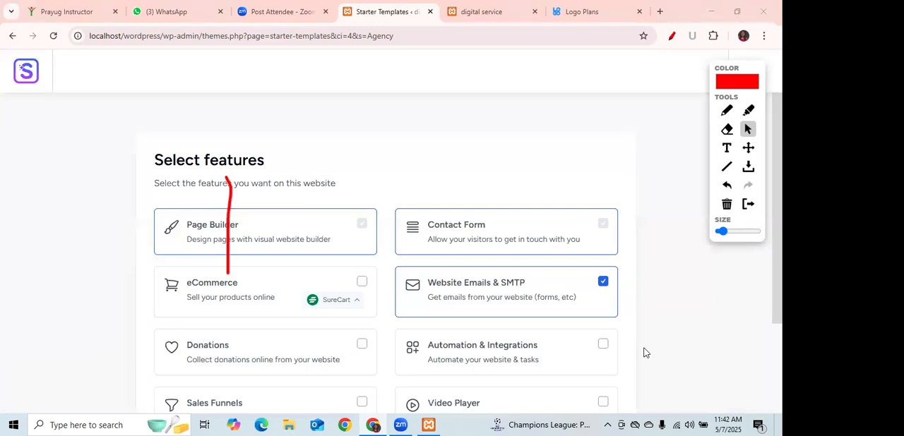
pyautogui.scroll(-3, 459, 247)
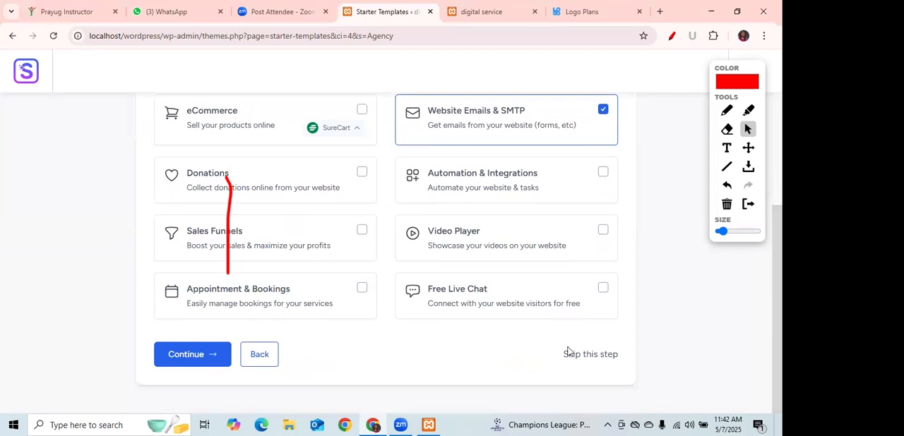
pyautogui.click(591, 355)
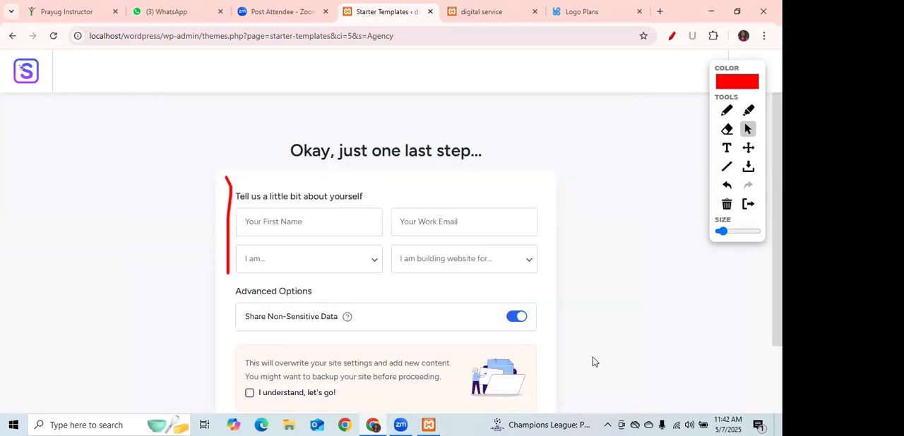
# Agree to overwriting the site settings, leave the personal details empty and submit the form to build the website.
pyautogui.scroll(-2, 385, 283)
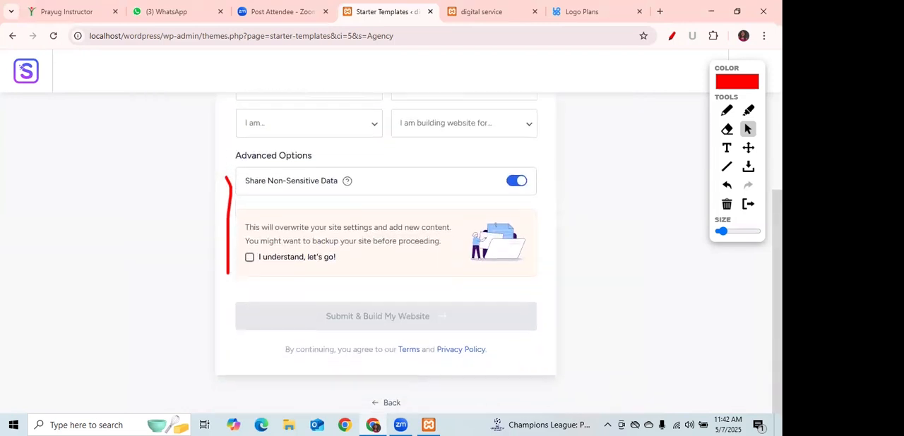
pyautogui.scroll(1, 386, 283)
pyautogui.scroll(1, 385, 282)
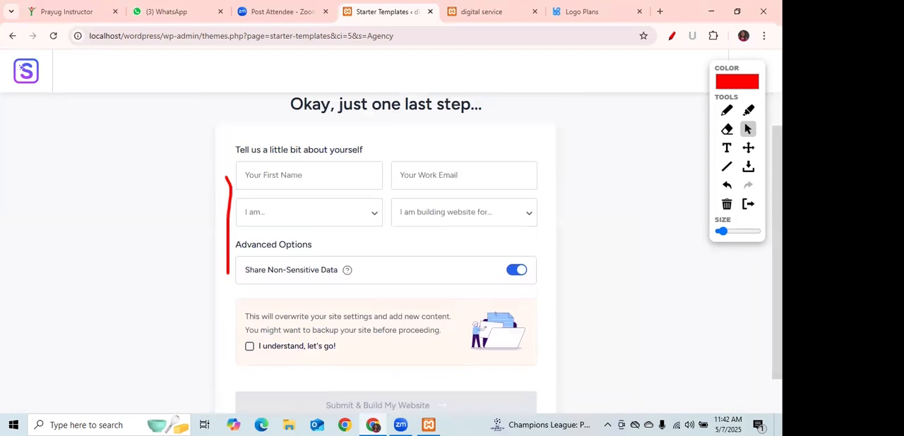
pyautogui.click(250, 348)
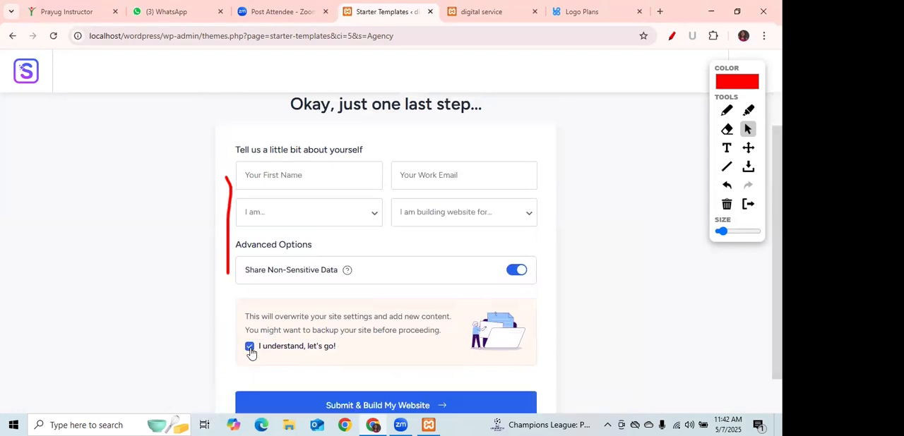
pyautogui.scroll(-1, 598, 289)
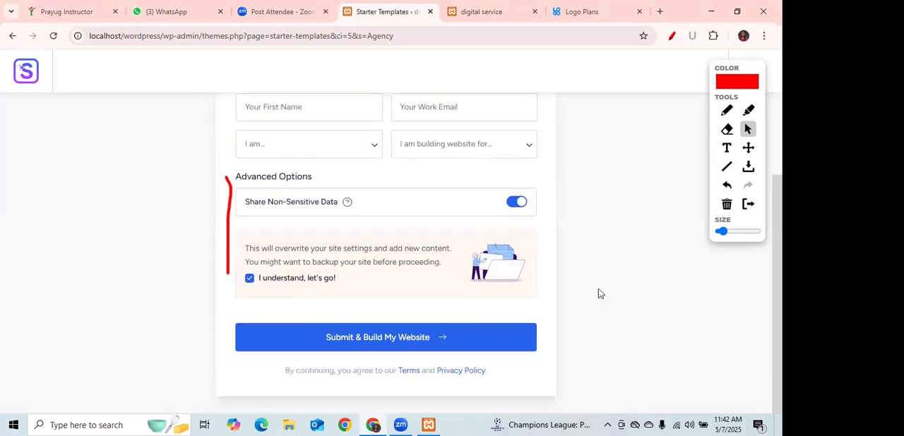
pyautogui.click(385, 345)
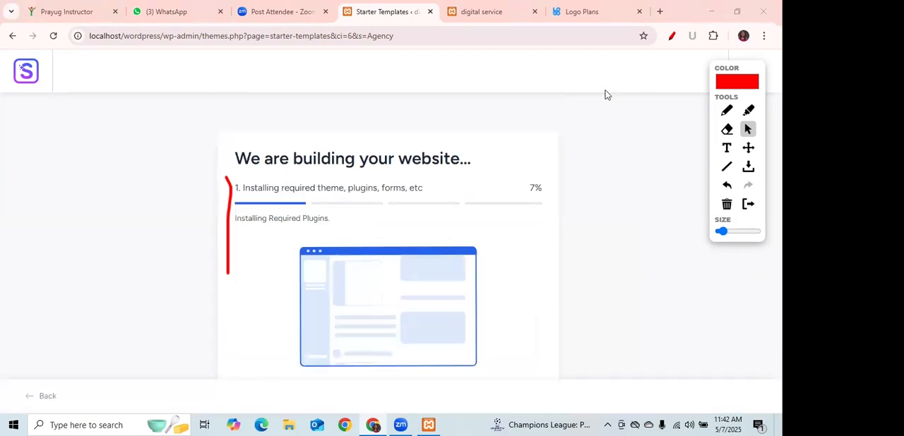
# Clear the red drawing marks from the page and close the Logo Plans page.
pyautogui.click(726, 204)
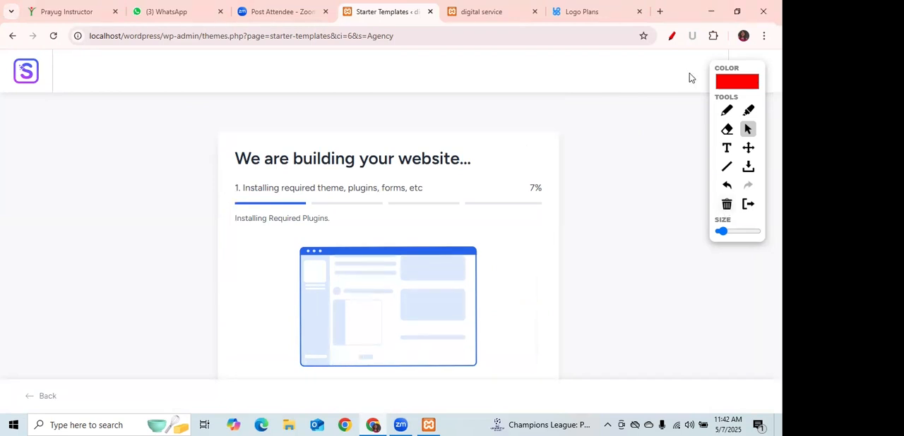
pyautogui.click(641, 12)
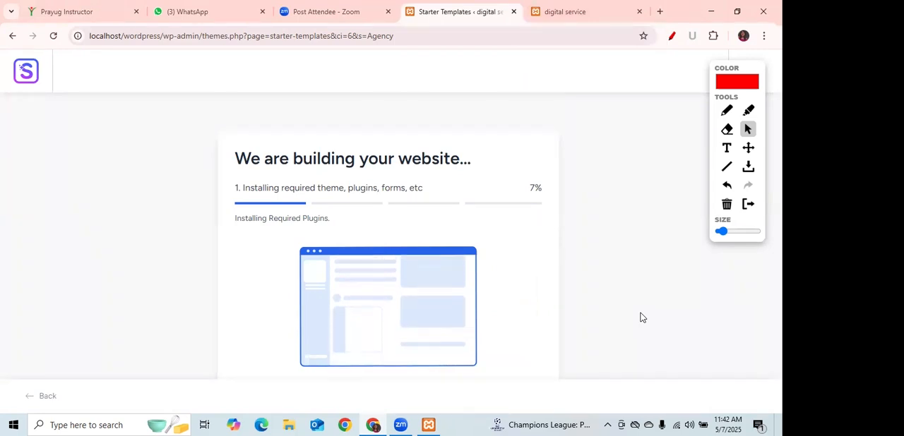
# Look at the digital service site's front page, return to the build progress and close WhatsApp.
pyautogui.click(596, 12)
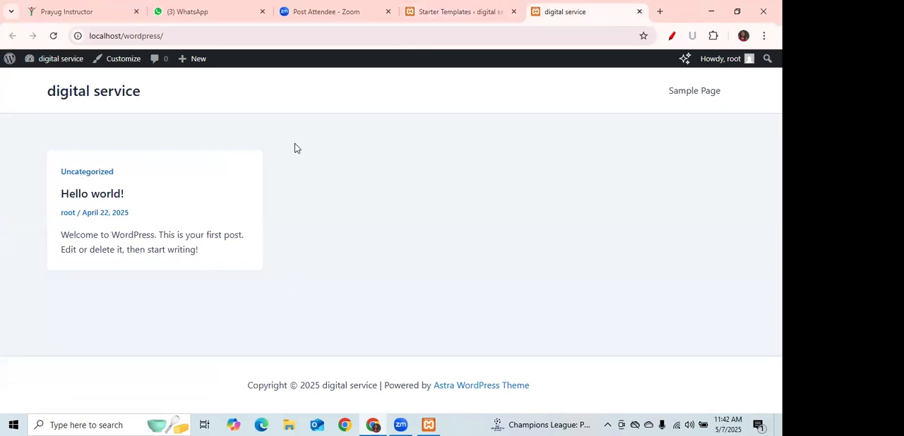
pyautogui.click(457, 13)
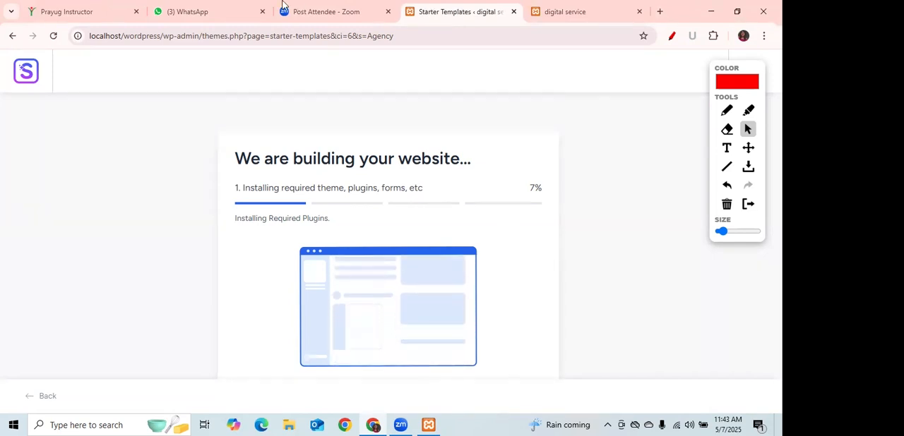
pyautogui.click(262, 11)
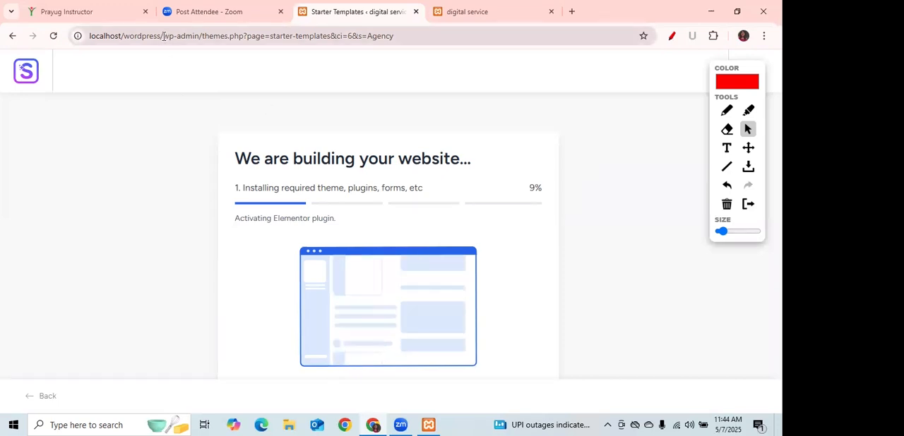
# Highlight wp-admin in the page address, followed by the whole localhost/wordpress/wp-admin part.
pyautogui.click(189, 36)
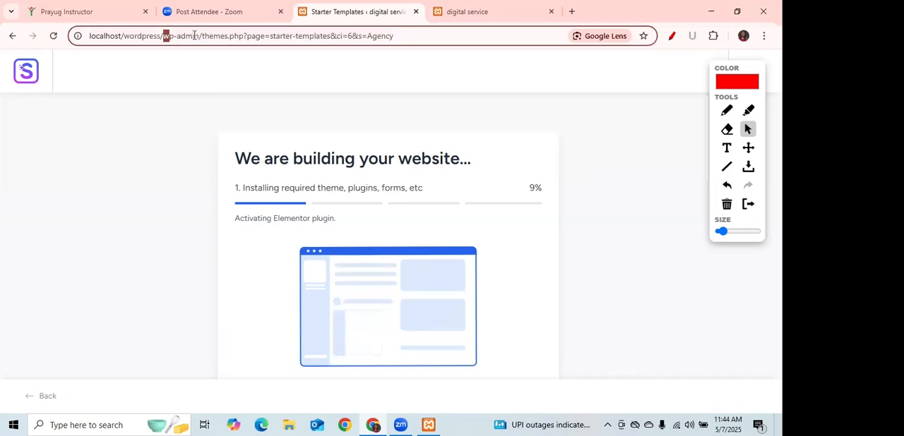
pyautogui.moveTo(195, 35); pyautogui.dragTo(198, 39)
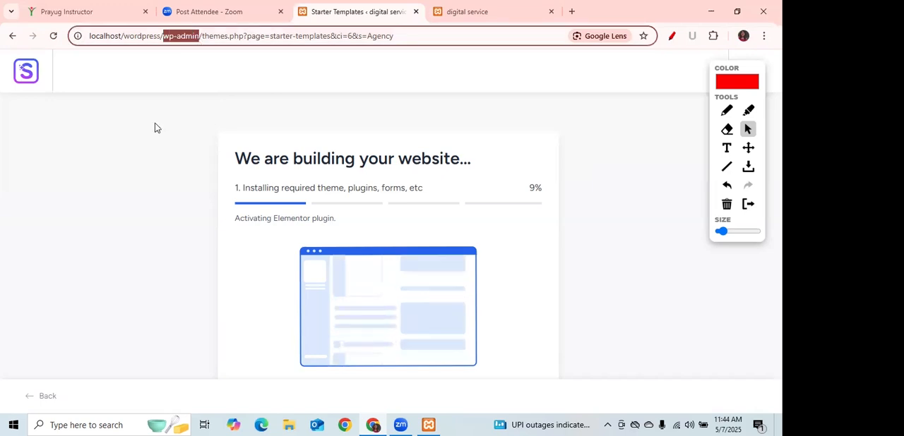
pyautogui.click(198, 35)
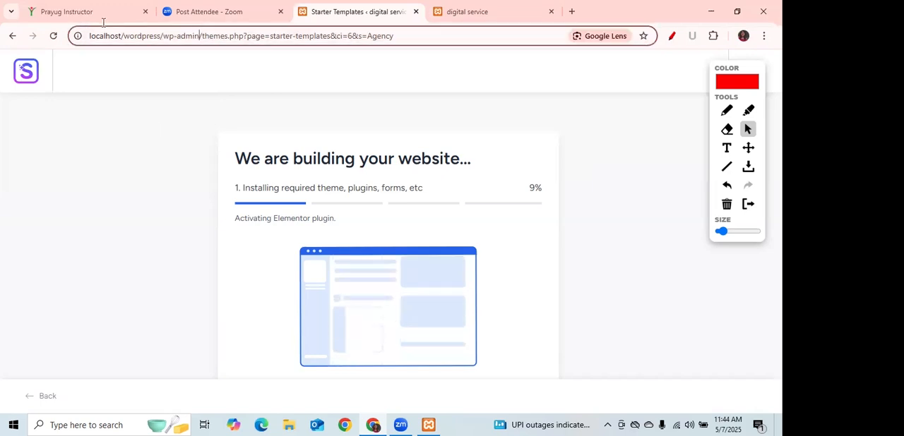
pyautogui.moveTo(90, 36); pyautogui.dragTo(199, 36)
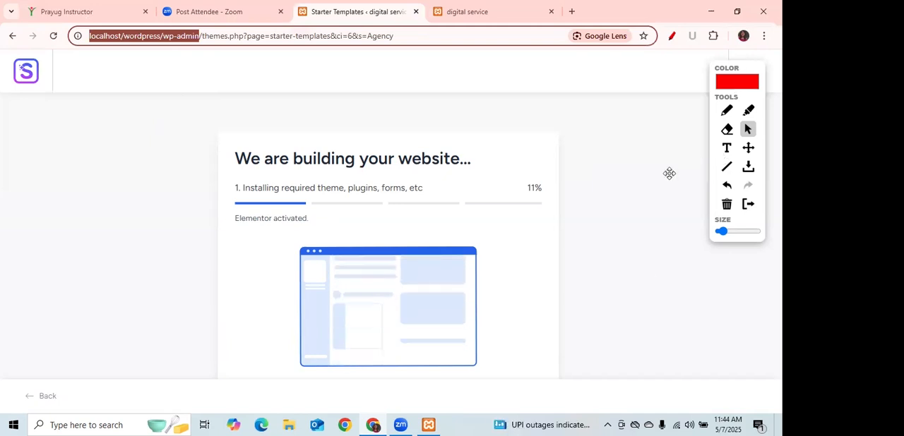
# Move the drawing toolbox closer to the build progress box and highlight localhost/wordpress/wp-admin in the address again.
pyautogui.click(656, 146)
pyautogui.moveTo(656, 147); pyautogui.dragTo(654, 144)
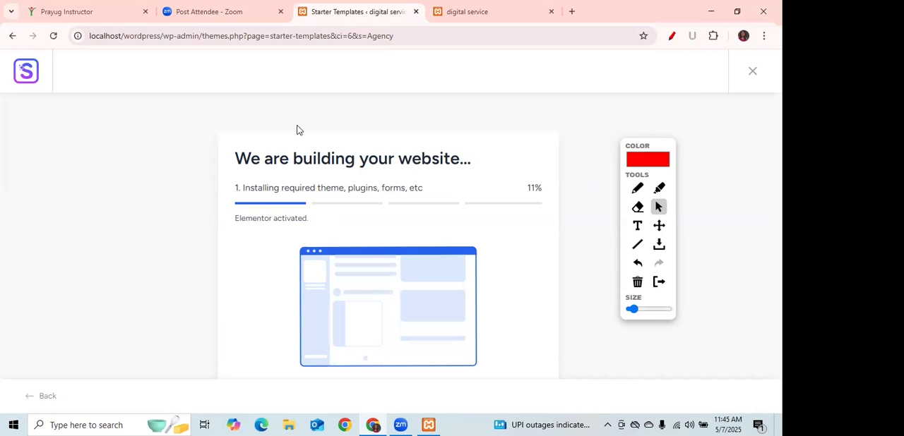
pyautogui.moveTo(199, 36); pyautogui.dragTo(82, 28)
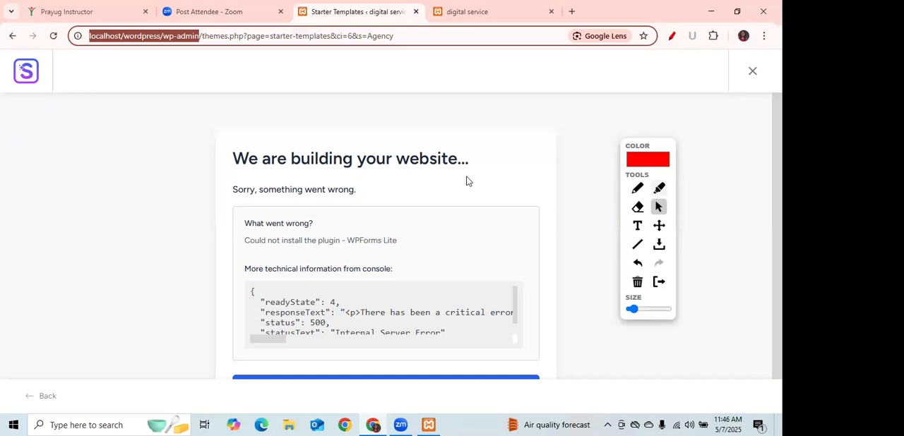
# Retry the website import from the WPForms Lite error and submit the build form again.
pyautogui.moveTo(778, 212); pyautogui.dragTo(777, 223)
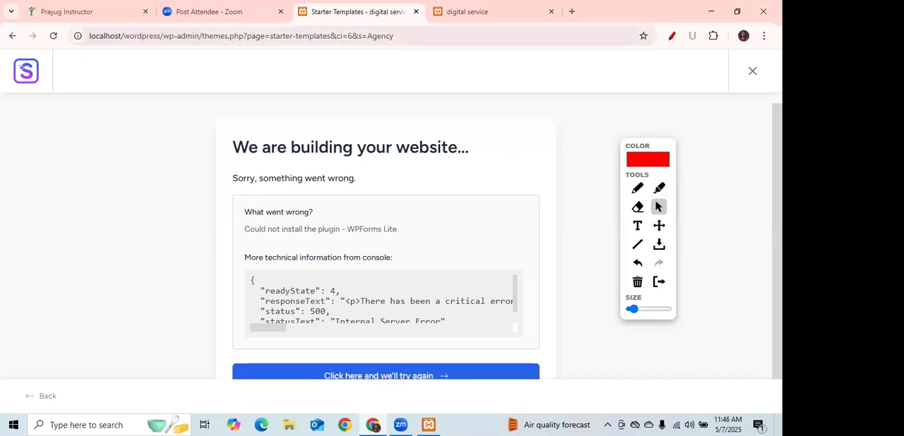
pyautogui.click(427, 376)
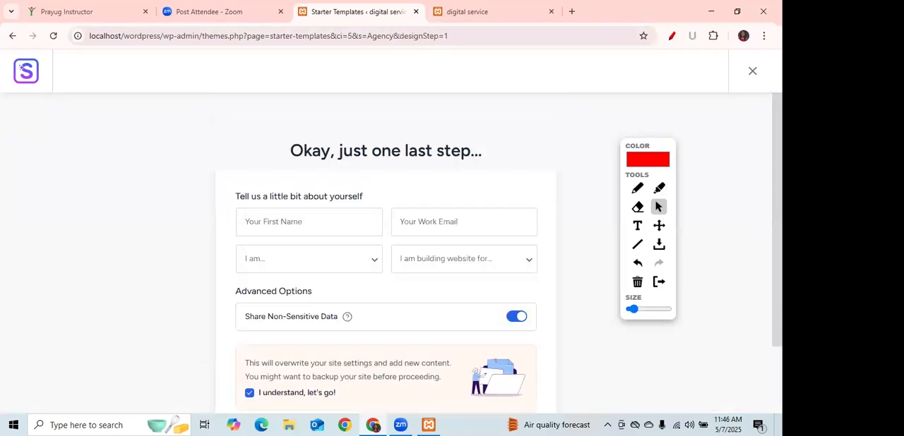
pyautogui.scroll(-2, 333, 365)
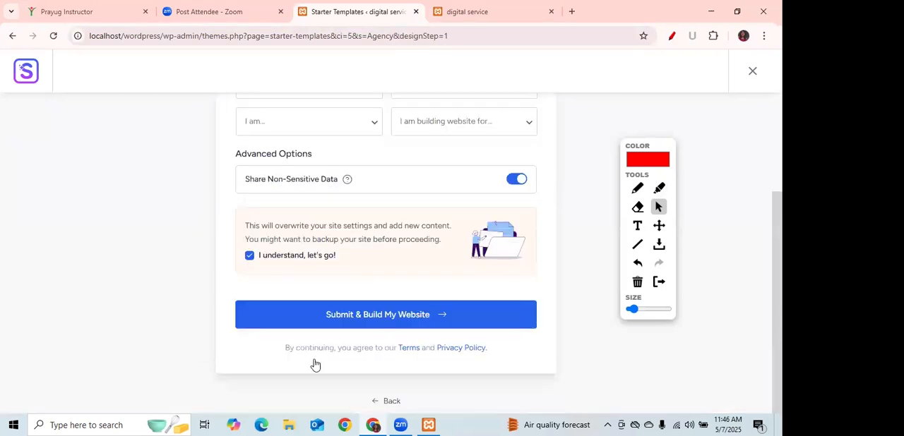
pyautogui.click(358, 317)
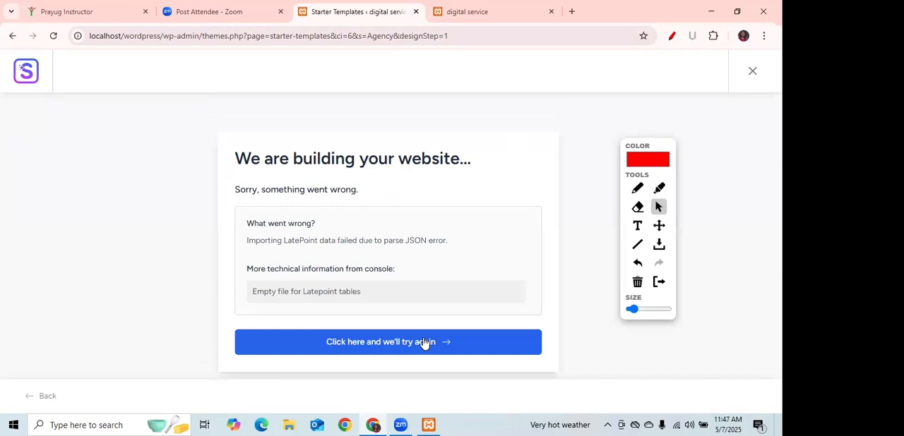
# Retry the import from the LatePoint error, turn off Share Non-Sensitive Data and resubmit the website build.
pyautogui.click(424, 343)
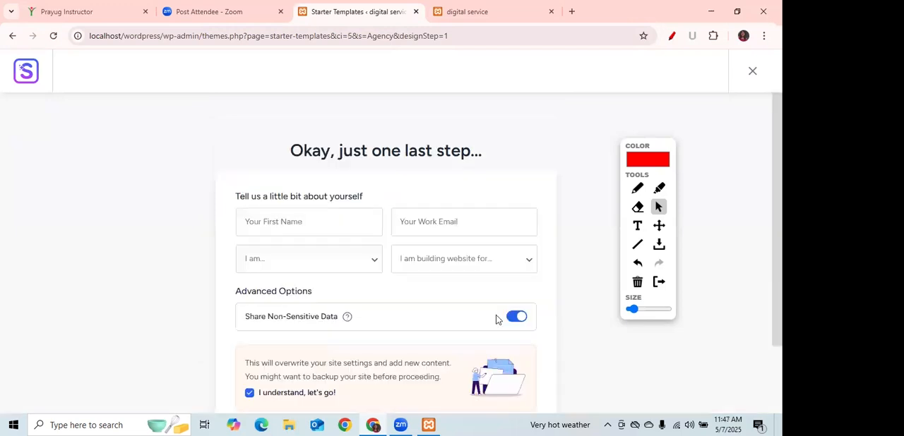
pyautogui.click(523, 321)
pyautogui.scroll(-2, 412, 321)
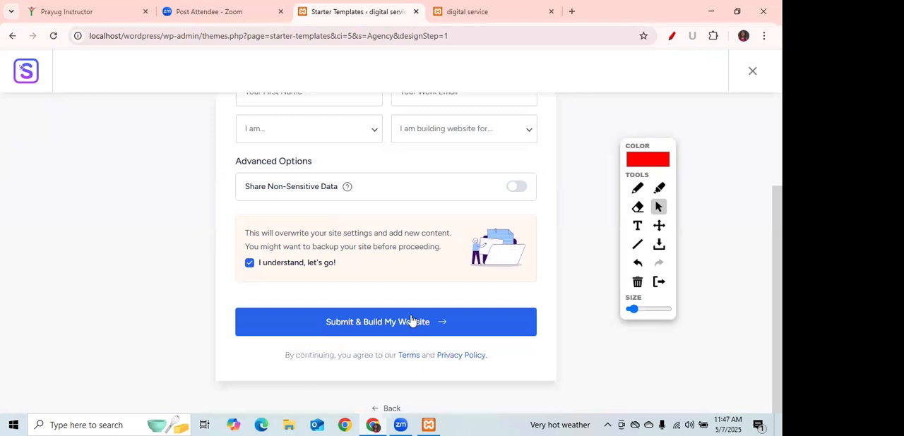
pyautogui.click(413, 322)
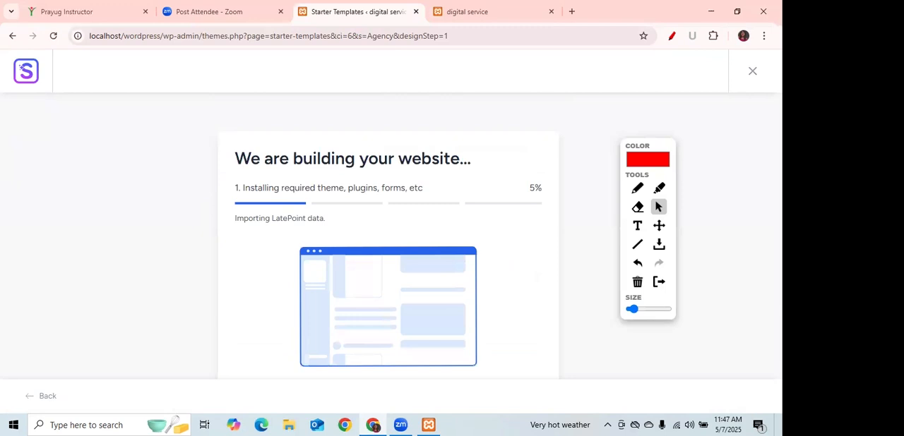
pyautogui.moveTo(776, 212); pyautogui.dragTo(776, 214)
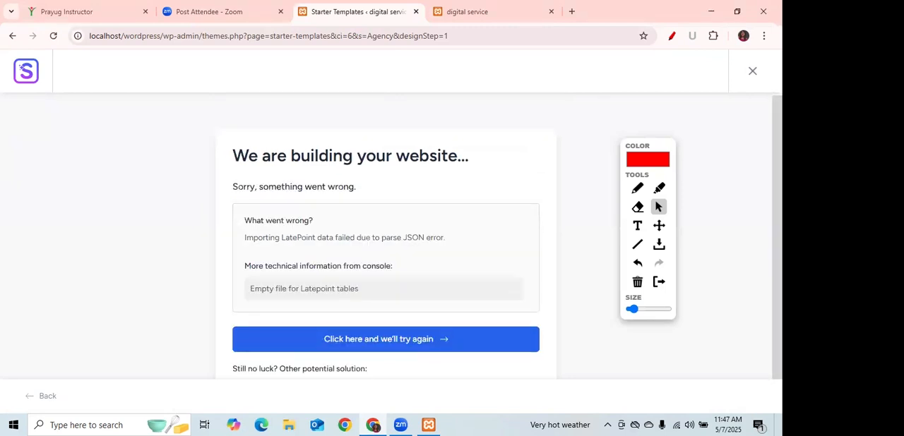
# Leave the failed website build and open the list of installed plugins from the WordPress dashboard.
pyautogui.click(753, 72)
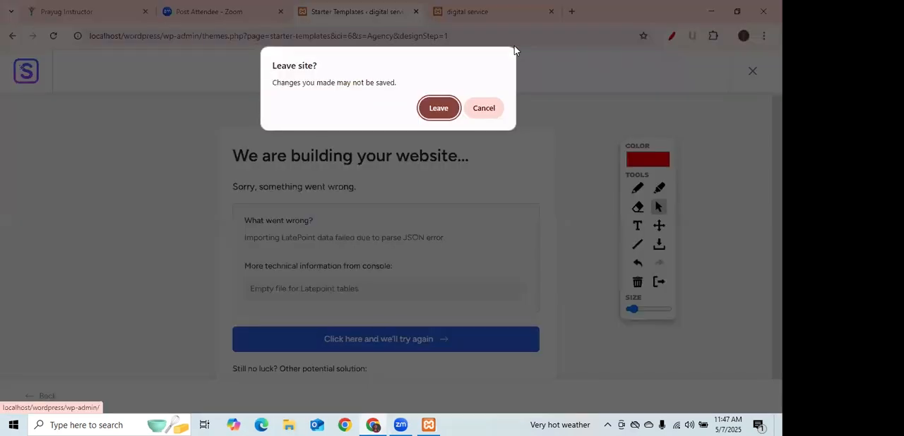
pyautogui.click(440, 108)
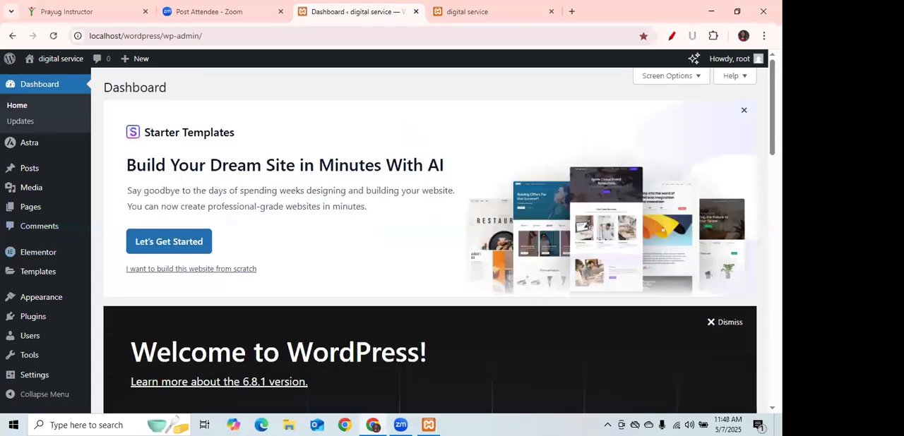
pyautogui.scroll(-2, 430, 241)
pyautogui.scroll(1, 414, 148)
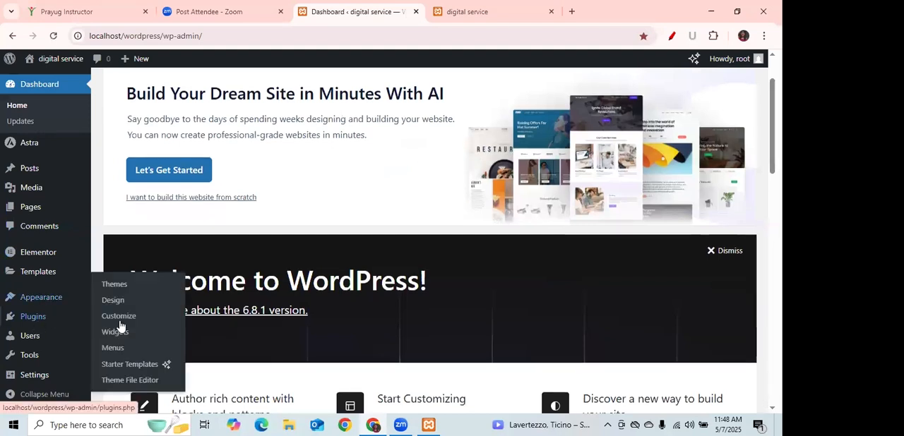
pyautogui.click(126, 322)
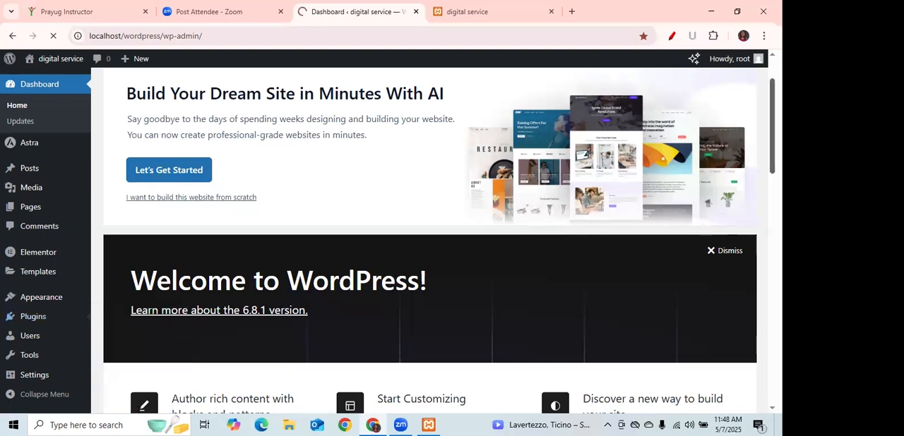
pyautogui.scroll(-3, 429, 240)
pyautogui.scroll(-3, 429, 240)
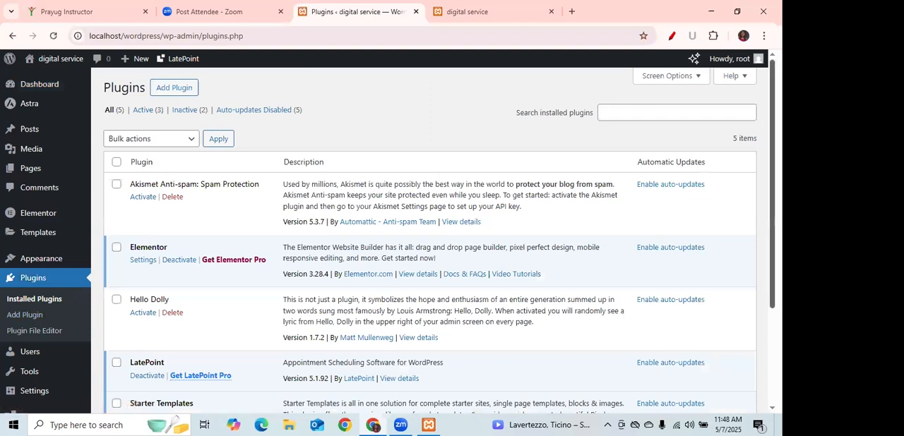
# Start the Starter Templates plugin's setup from the plugin list and choose Elementor as the page builder.
pyautogui.scroll(-2, 430, 240)
pyautogui.scroll(-1, 134, 279)
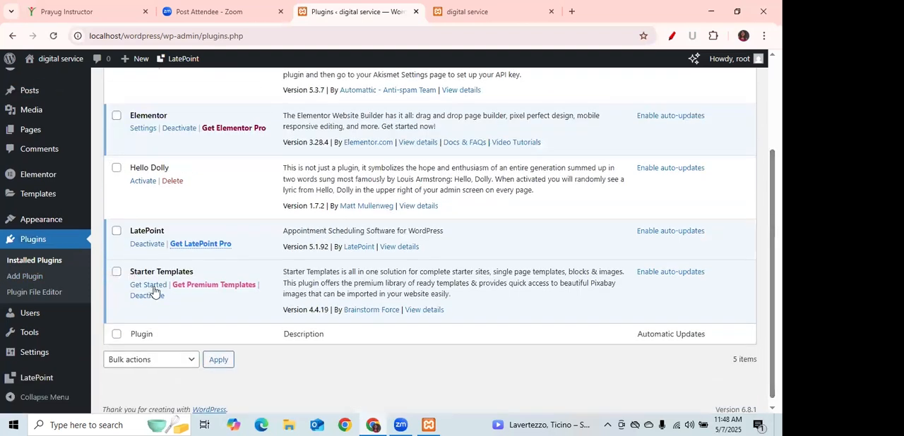
pyautogui.click(149, 285)
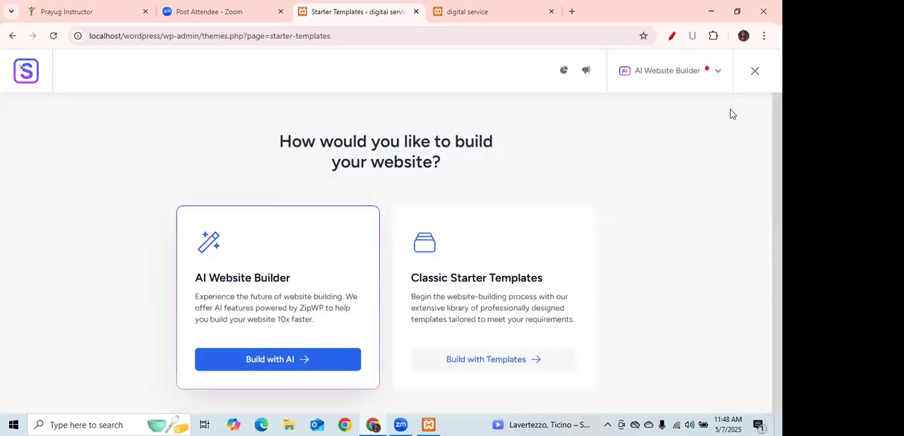
pyautogui.click(720, 73)
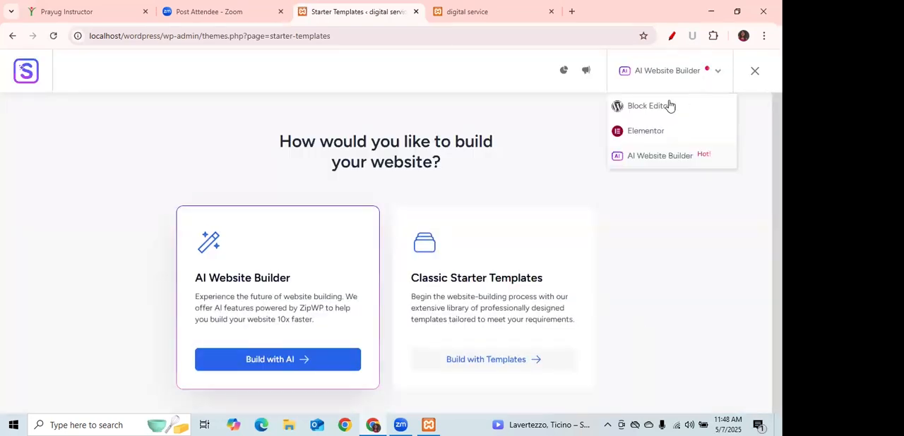
pyautogui.click(646, 133)
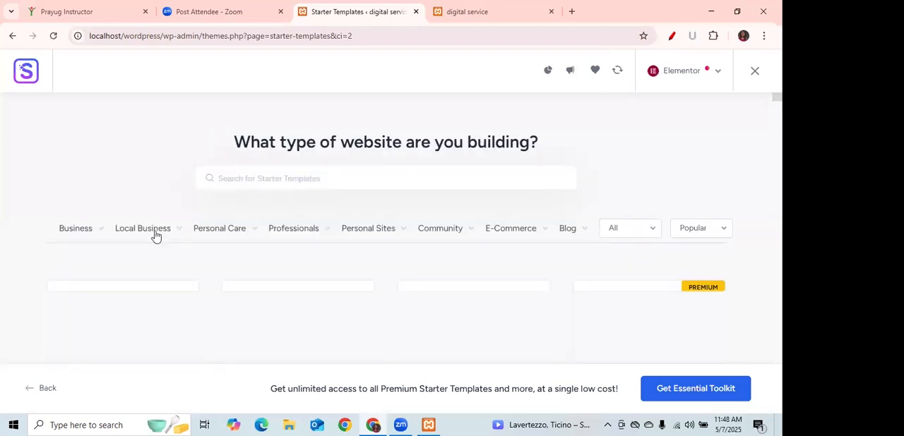
# Filter the starter templates to the Agency type under Business and select the free Digital Agency template.
pyautogui.moveTo(68, 235)
pyautogui.click(72, 275)
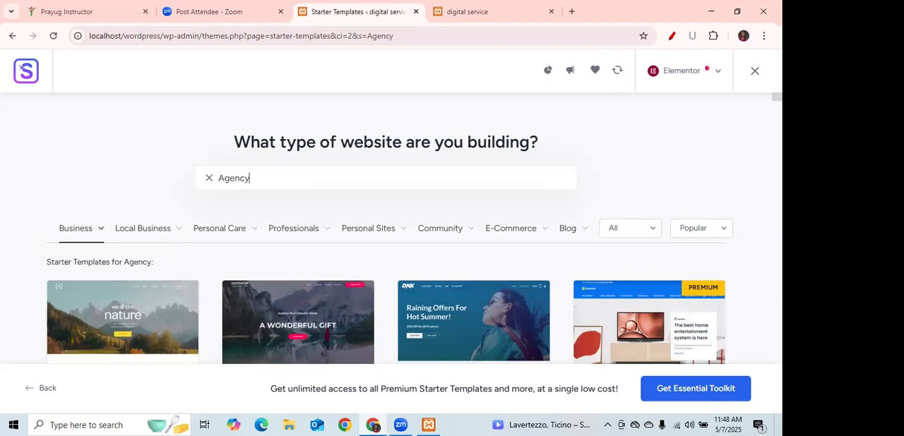
pyautogui.scroll(-3, 386, 233)
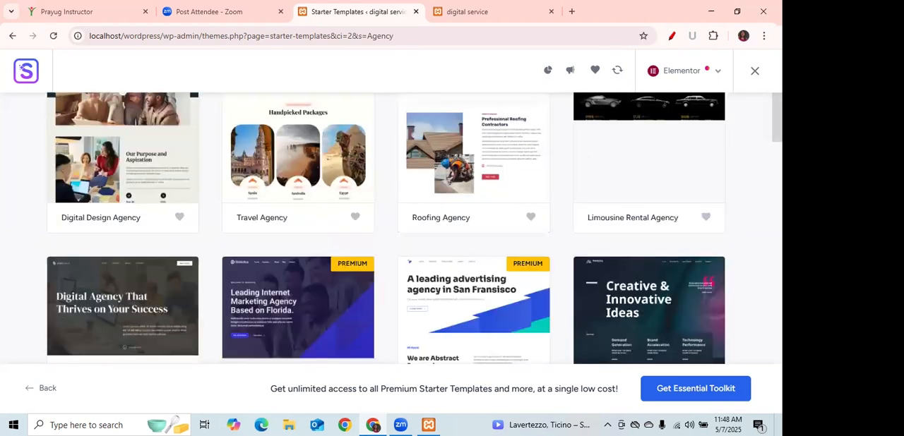
pyautogui.scroll(3, 386, 233)
pyautogui.scroll(-2, 386, 233)
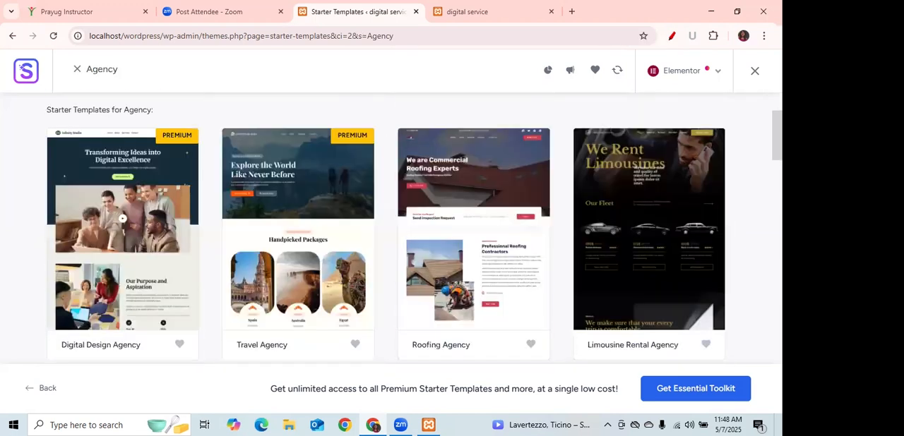
pyautogui.scroll(-6, 385, 233)
pyautogui.scroll(-3, 579, 276)
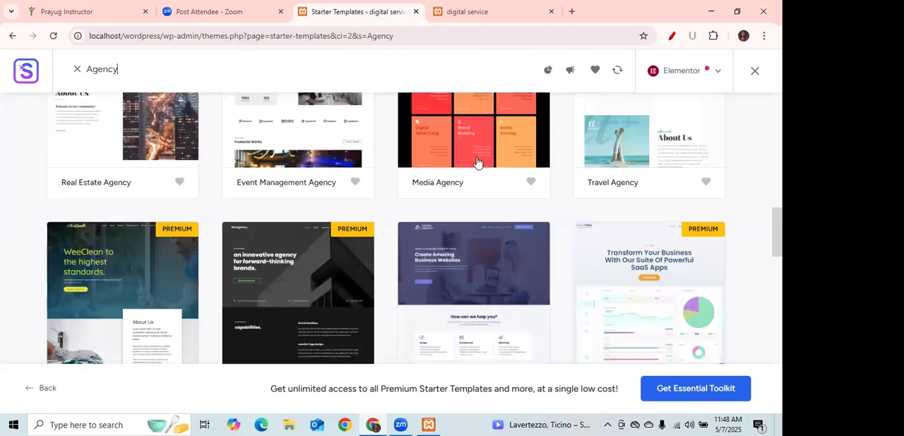
pyautogui.scroll(-2, 468, 178)
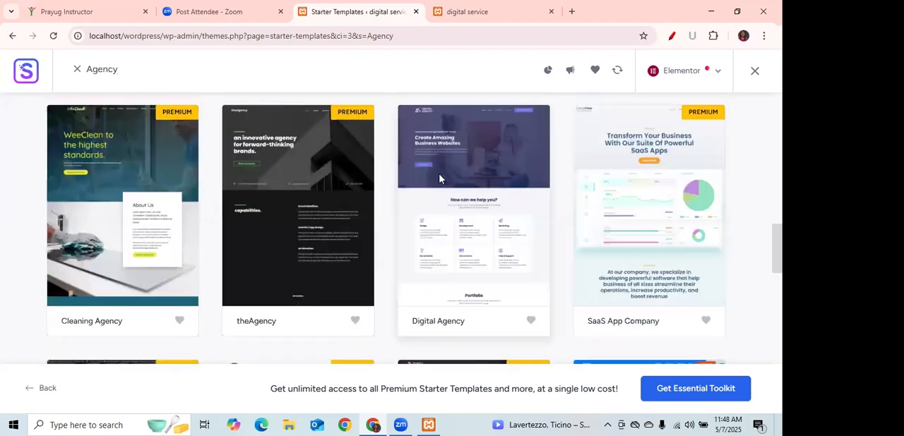
pyautogui.click(438, 179)
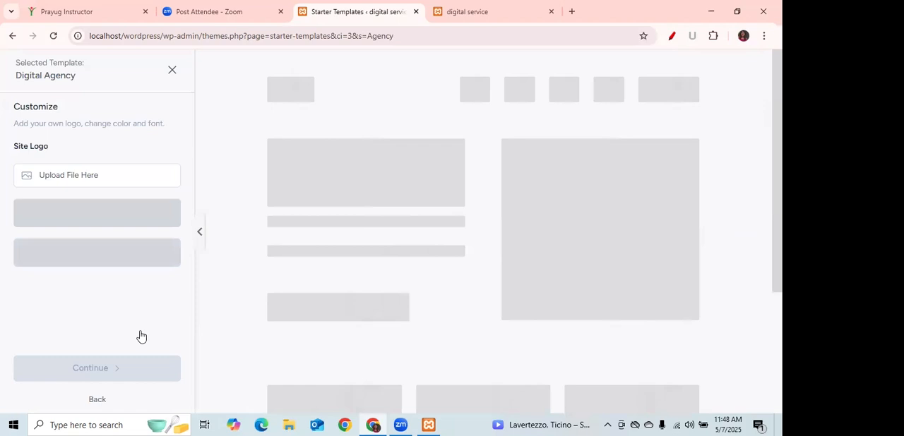
# Continue with the template's Poppins & Open Sans fonts and Original color palette, and skip the feature selection.
pyautogui.scroll(-1, 188, 412)
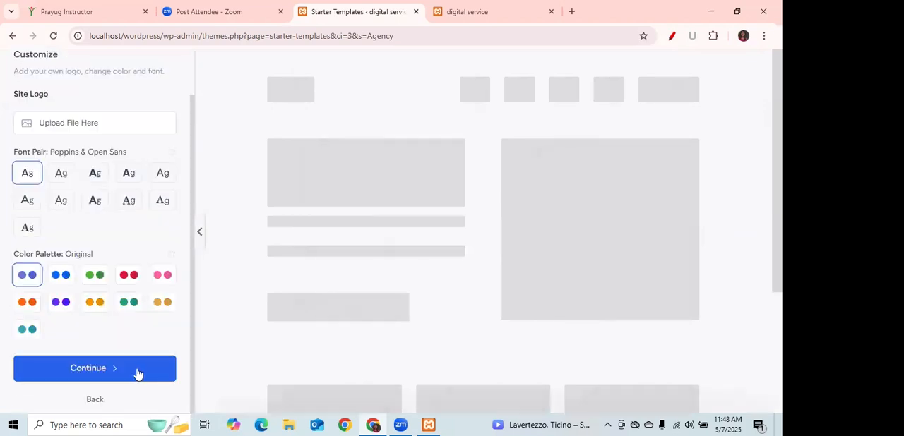
pyautogui.click(138, 374)
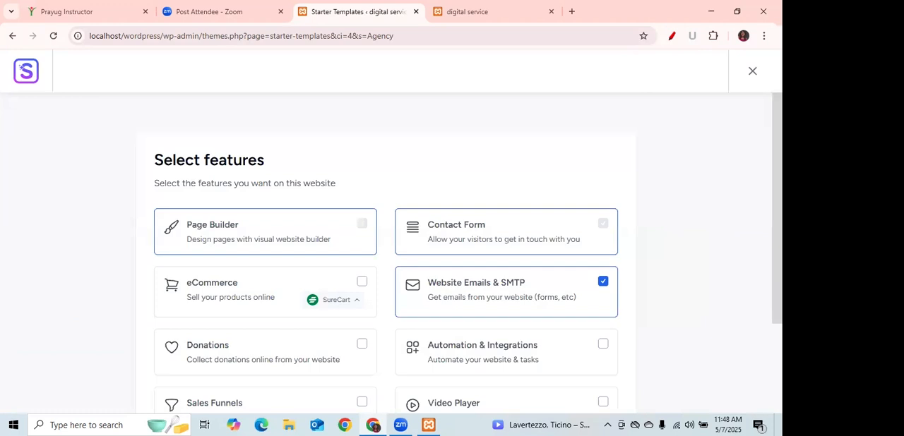
pyautogui.scroll(-1, 387, 254)
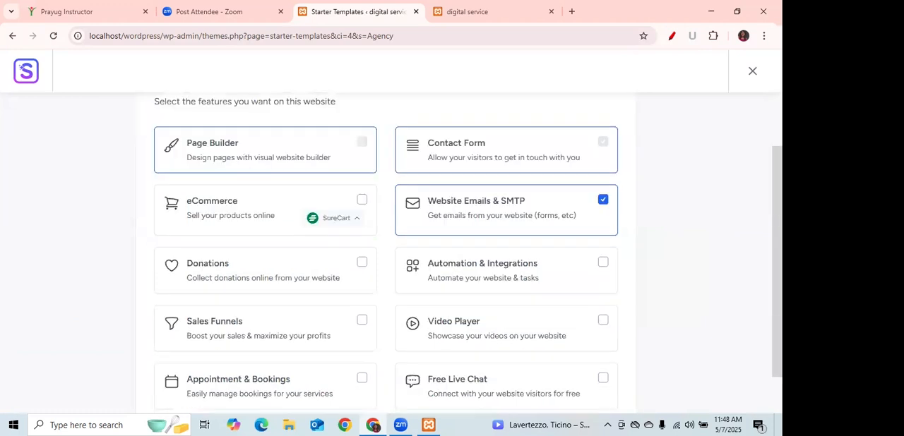
pyautogui.scroll(-1, 387, 254)
pyautogui.scroll(-1, 591, 359)
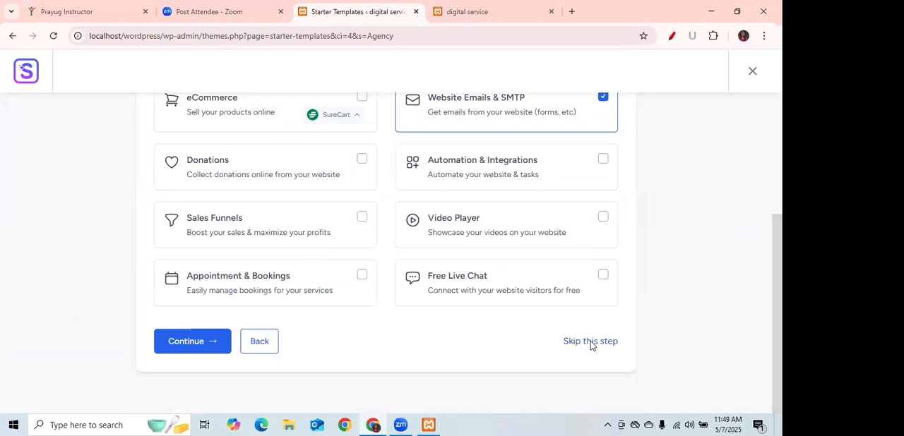
pyautogui.click(590, 341)
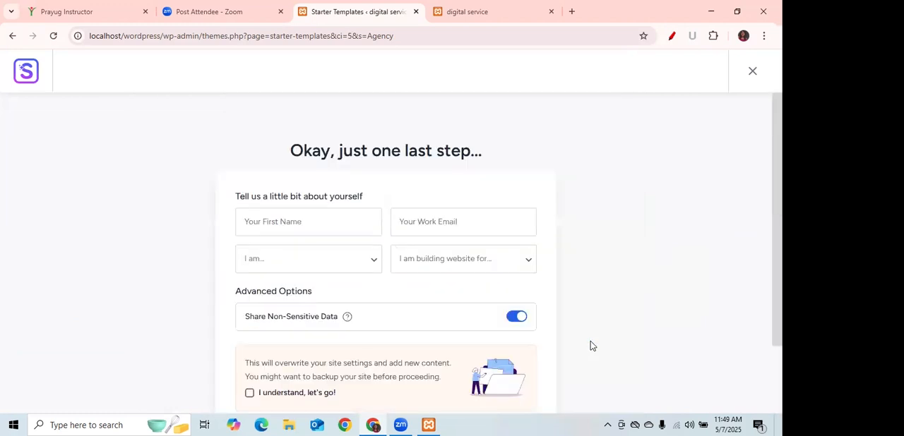
# Accept the overwrite notice with "I understand, let's go!" and submit the form to build the website.
pyautogui.click(250, 396)
pyautogui.scroll(-2, 400, 335)
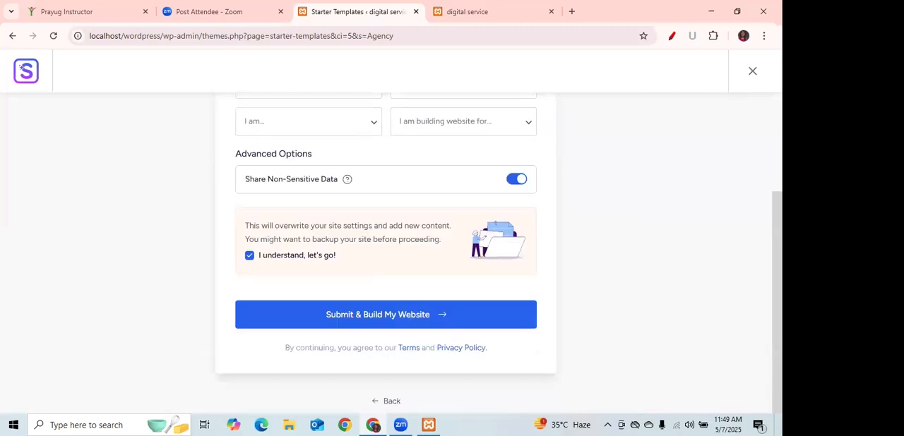
pyautogui.click(420, 323)
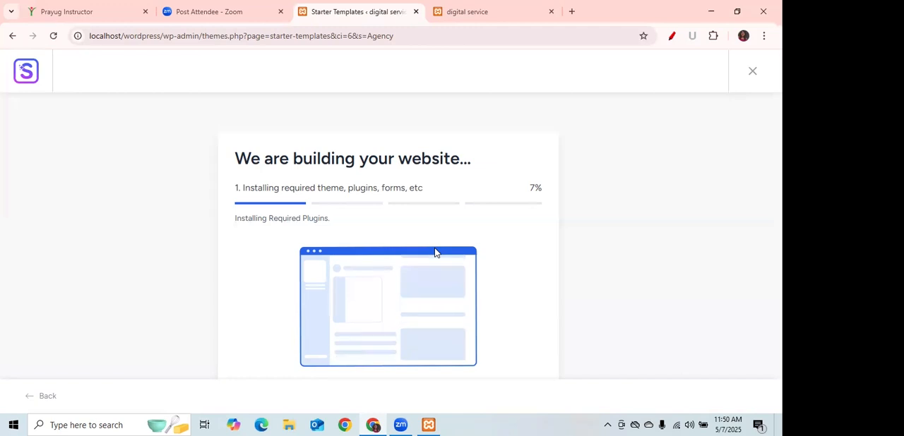
# Open Facebook in a new browser tab, expand the full shortcut list and dismiss the notification permission request.
pyautogui.click(572, 12)
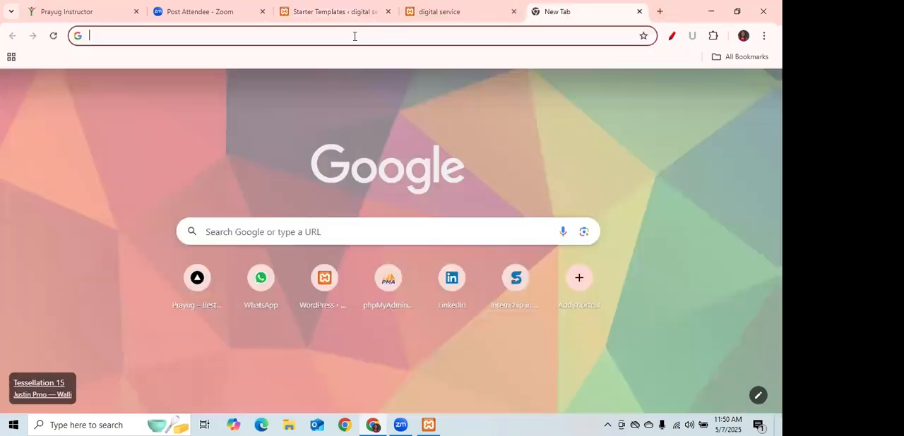
pyautogui.write('f')
pyautogui.press('Return')
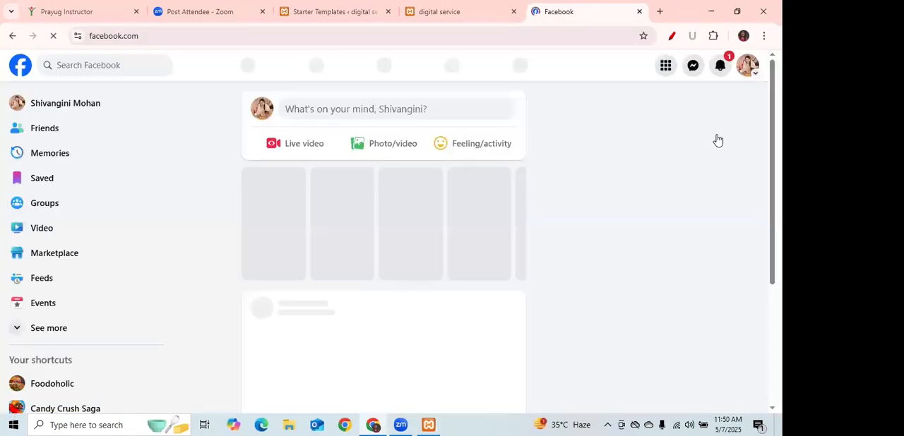
pyautogui.click(53, 331)
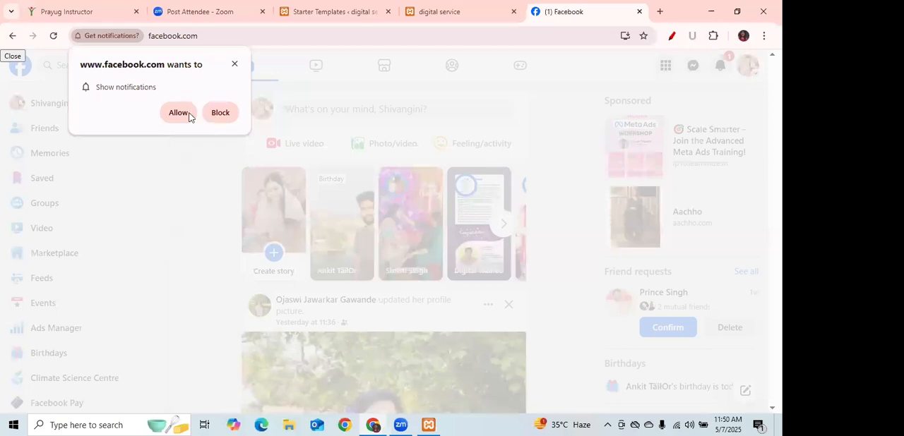
pyautogui.click(234, 64)
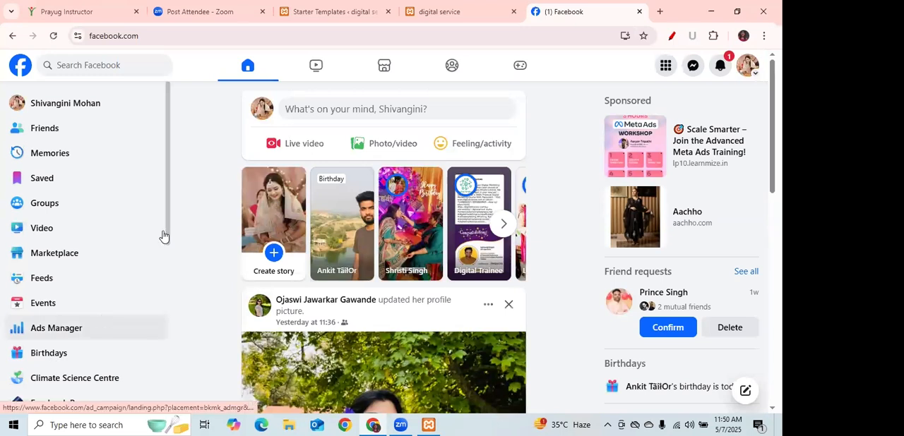
# Open the Foodoholic page from the Facebook shortcuts and switch into it to manage it.
pyautogui.moveTo(166, 225); pyautogui.dragTo(165, 265)
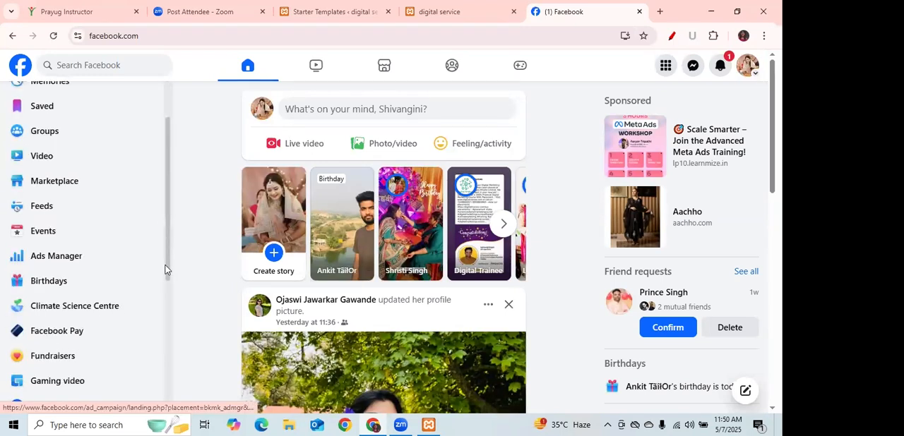
pyautogui.scroll(-2, 40, 318)
pyautogui.click(41, 340)
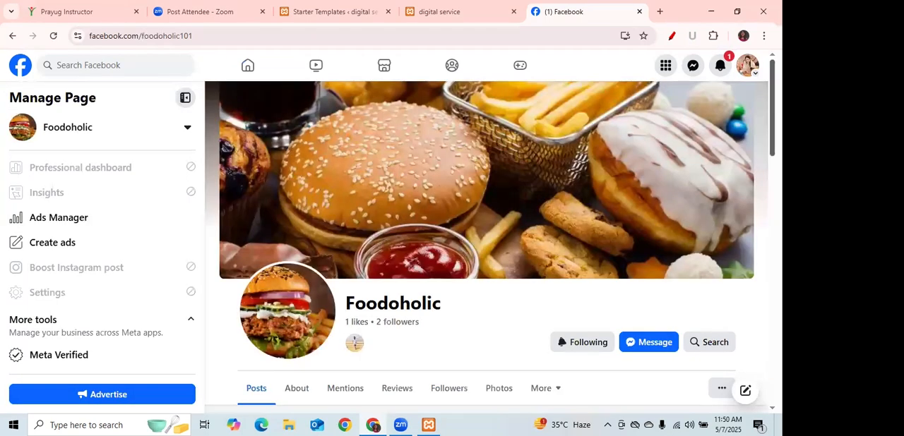
pyautogui.scroll(-2, 692, 310)
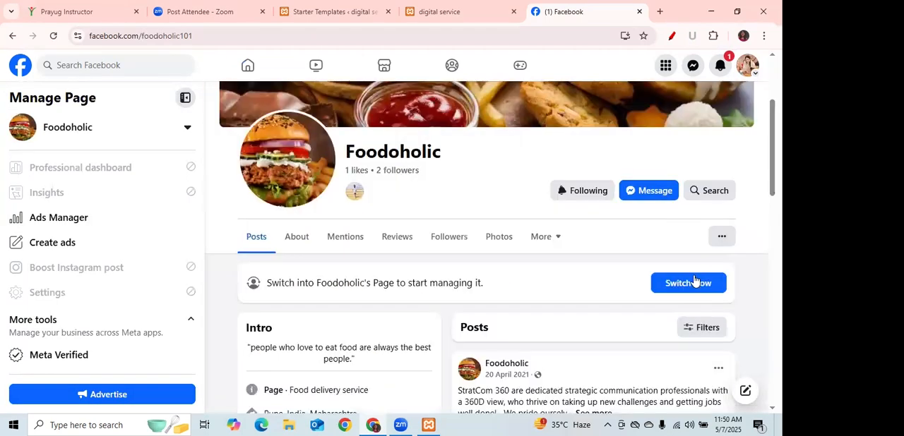
pyautogui.click(694, 281)
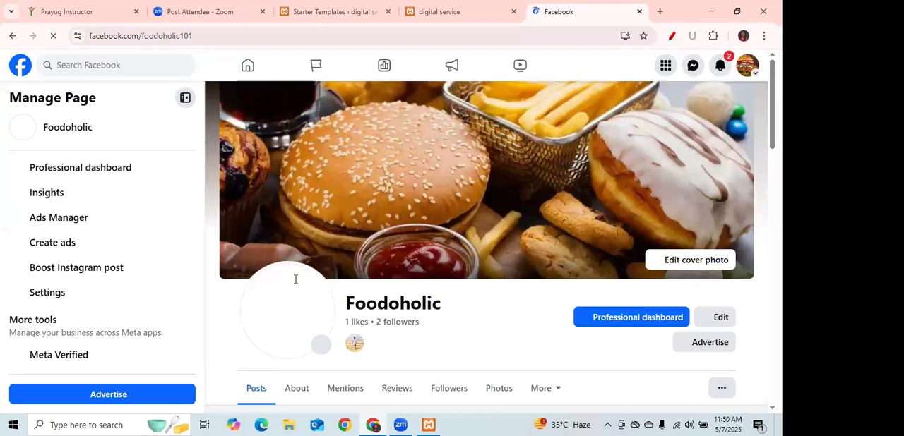
# Underline Settings in the Foodoholic management list with the red pen and open the page's Settings & privacy.
pyautogui.scroll(-3, 296, 279)
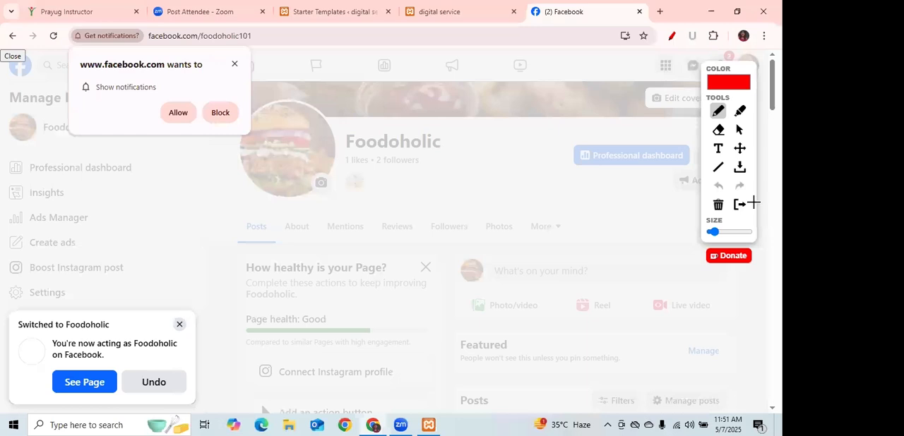
pyautogui.click(177, 327)
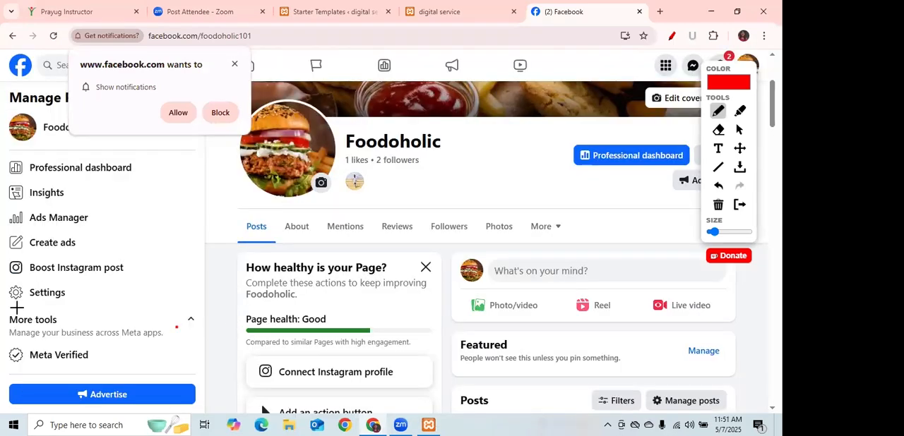
pyautogui.moveTo(13, 306); pyautogui.dragTo(79, 303)
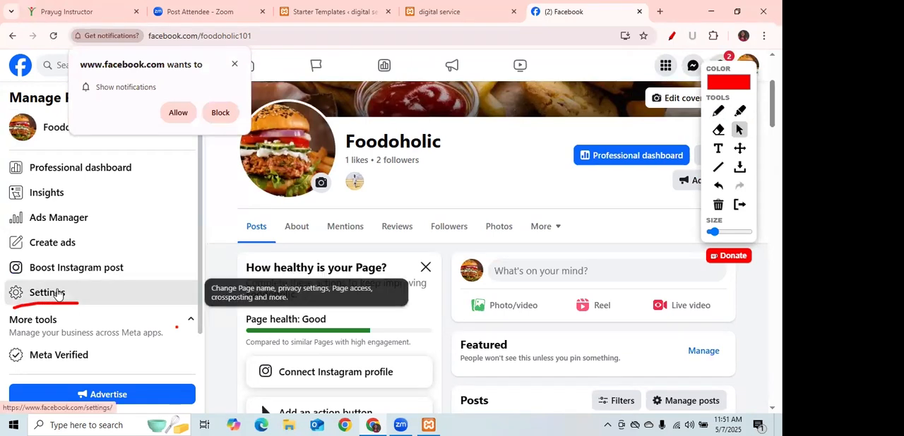
pyautogui.click(59, 294)
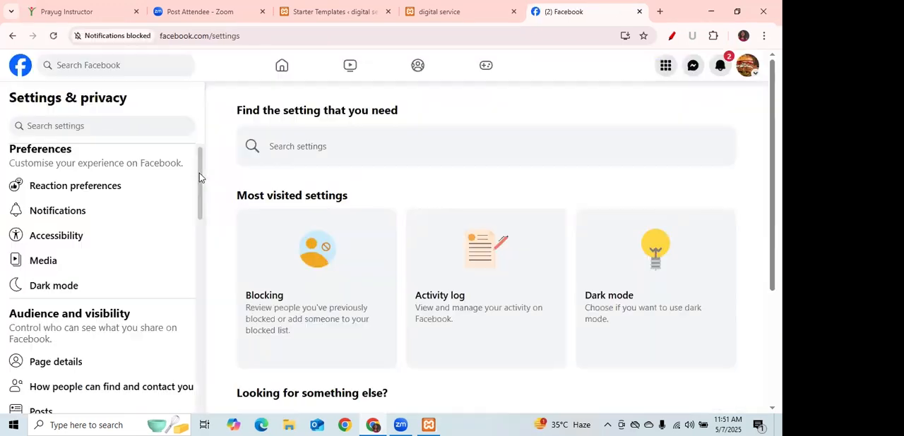
pyautogui.scroll(-3, 199, 196)
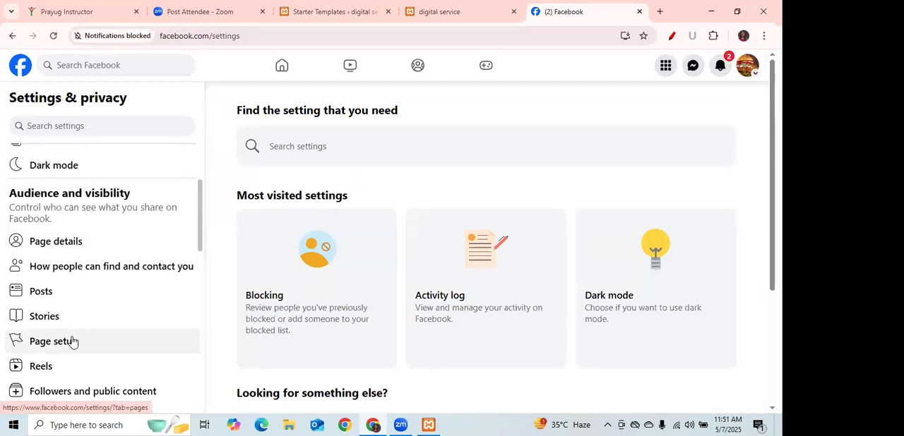
# Open the Foodoholic page's Page setup settings and review the options listed there.
pyautogui.scroll(-3, 195, 272)
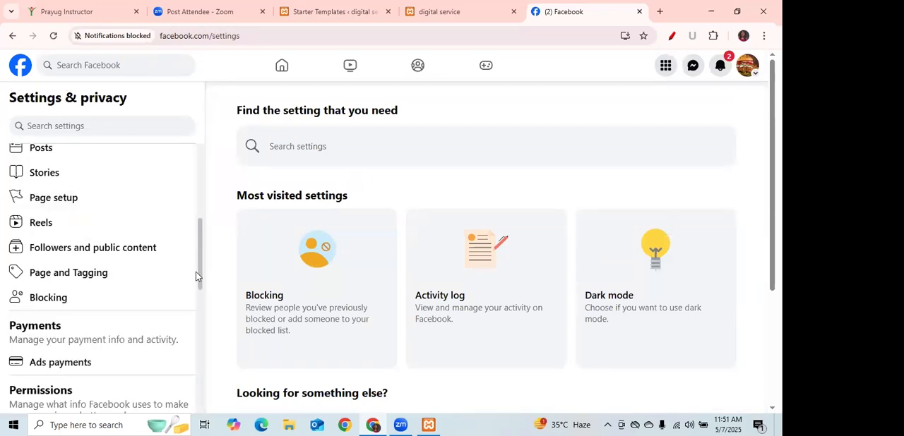
pyautogui.click(49, 204)
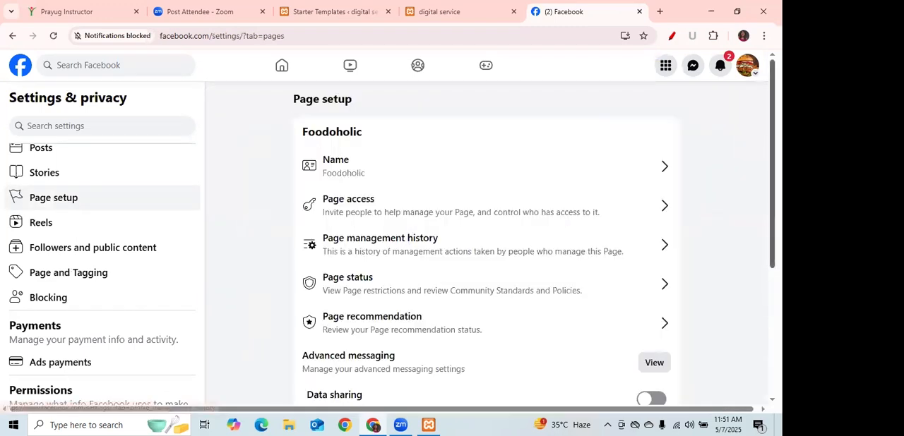
pyautogui.scroll(-1, 486, 248)
pyautogui.scroll(-2, 485, 247)
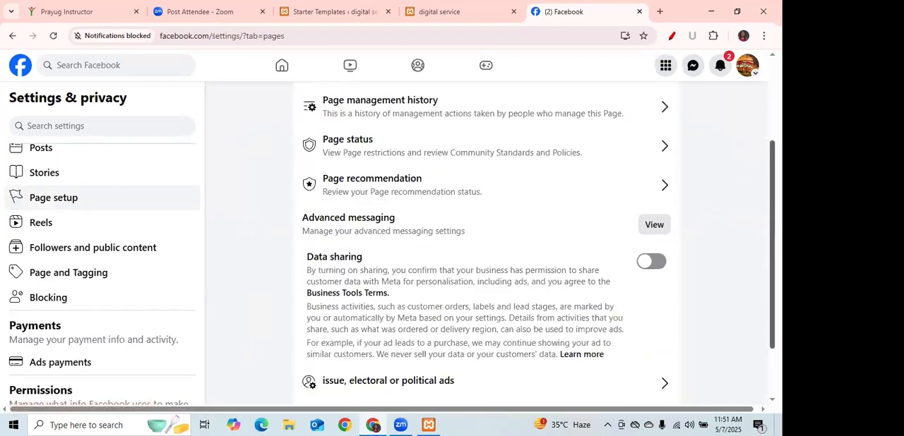
pyautogui.scroll(-2, 486, 247)
pyautogui.scroll(2, 486, 247)
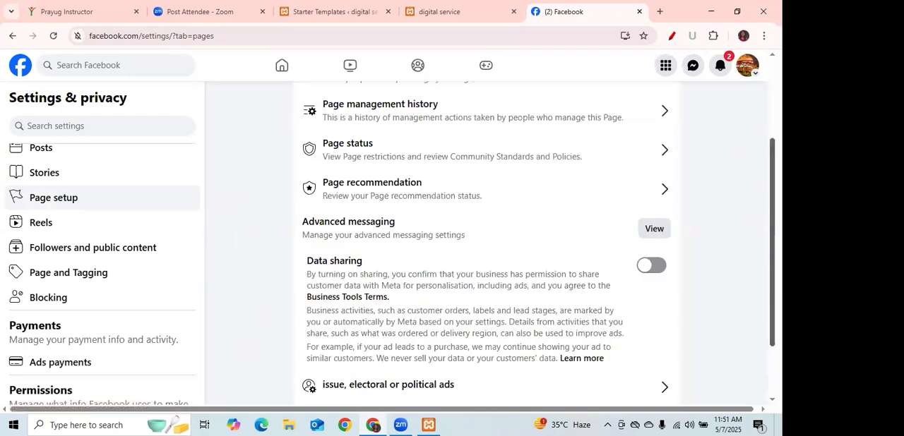
pyautogui.scroll(3, 485, 247)
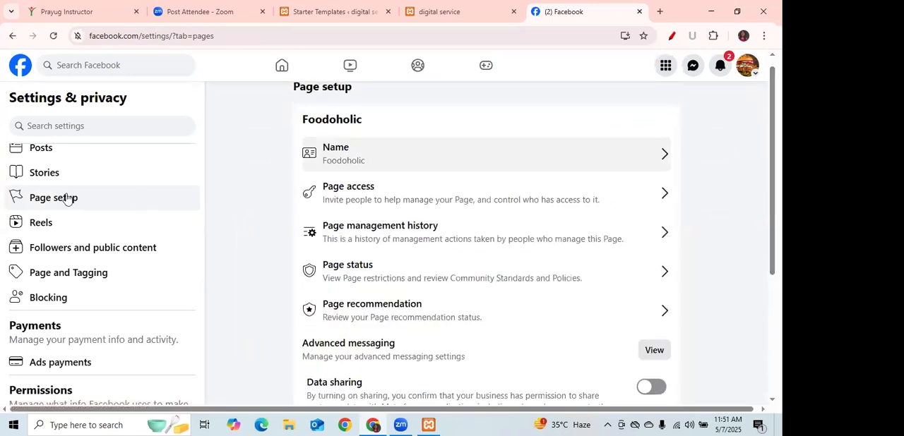
pyautogui.scroll(1, 200, 240)
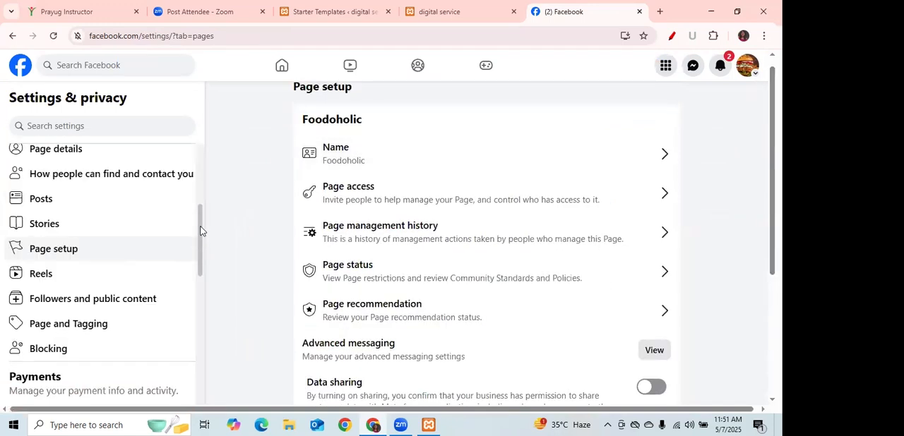
# Open Page details to view the Foodoholic About page and return to the page's Settings & privacy.
pyautogui.scroll(1, 56, 205)
pyautogui.click(58, 204)
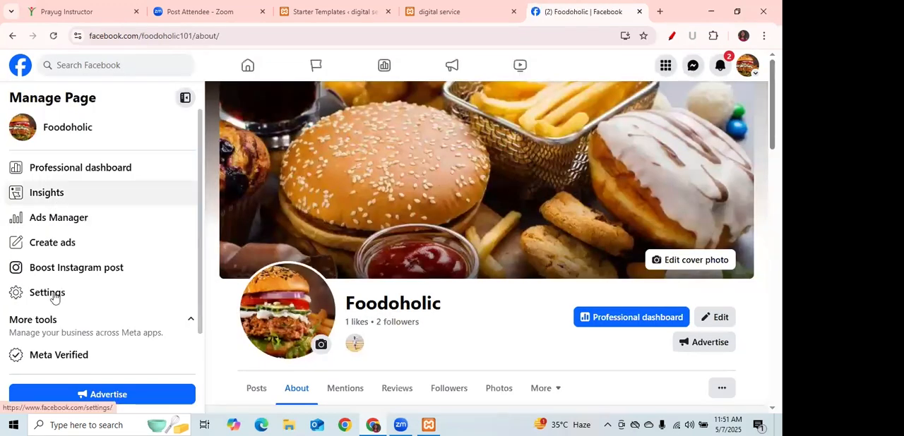
pyautogui.click(54, 296)
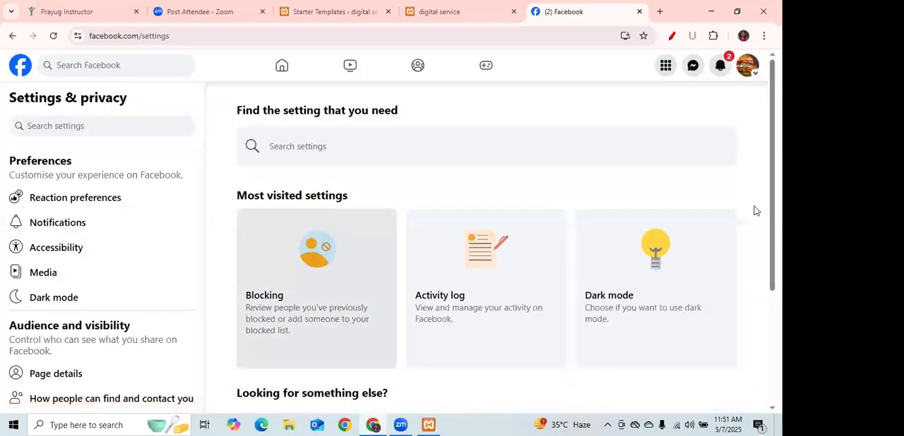
# Find Access and control under Your information and open the options for deactivating, unpublishing or deleting the page.
pyautogui.scroll(-3, 270, 347)
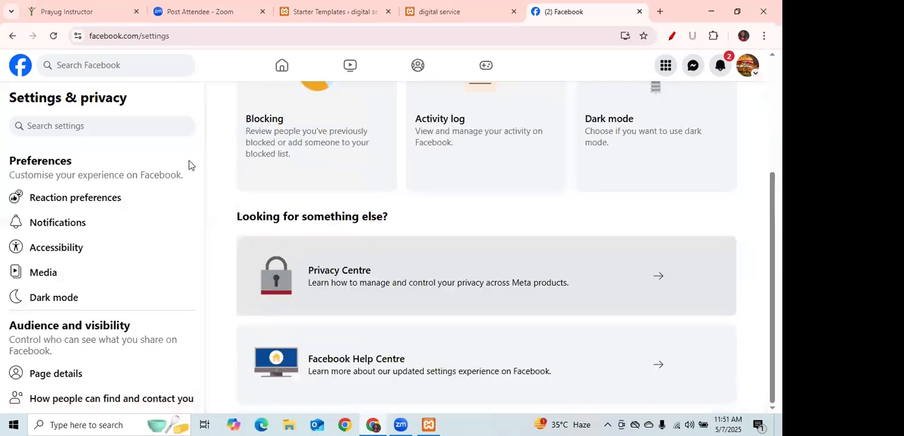
pyautogui.scroll(-1, 199, 212)
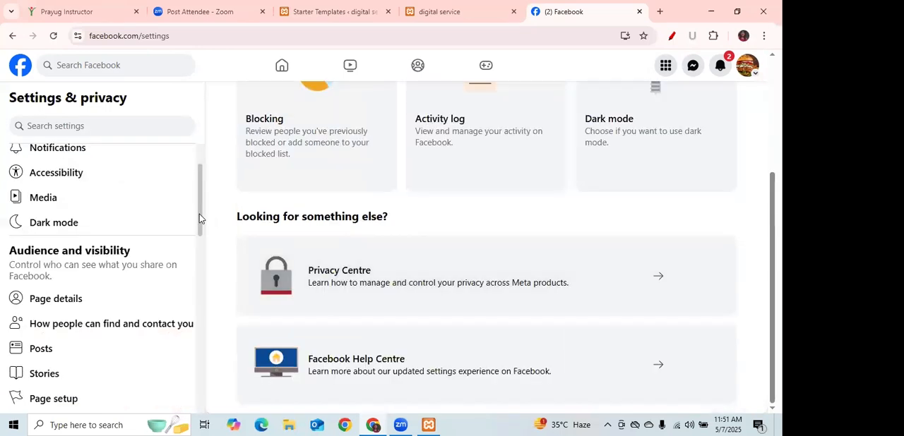
pyautogui.scroll(-3, 203, 277)
pyautogui.scroll(-3, 212, 317)
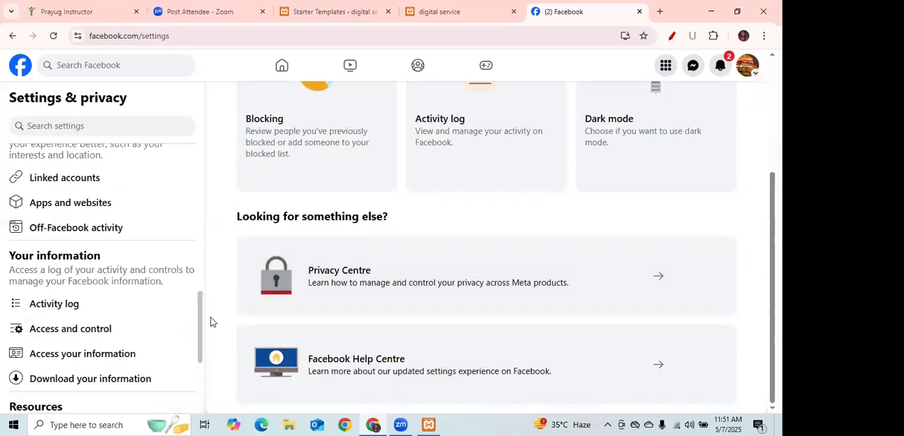
pyautogui.scroll(-1, 141, 296)
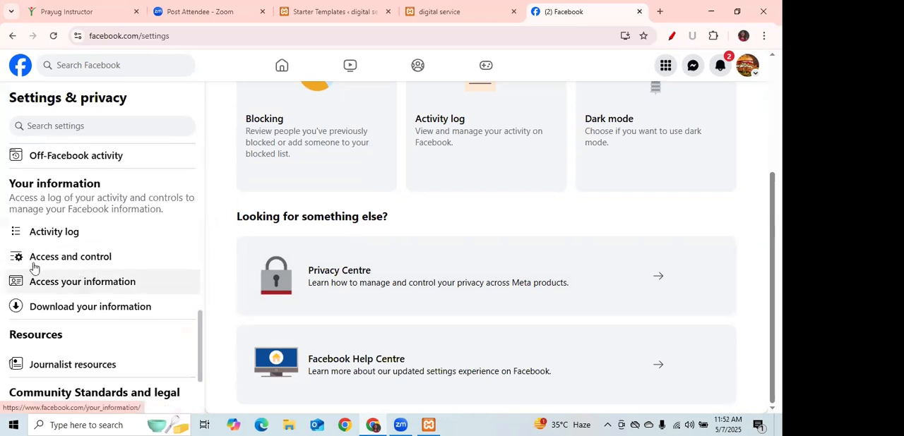
pyautogui.click(65, 260)
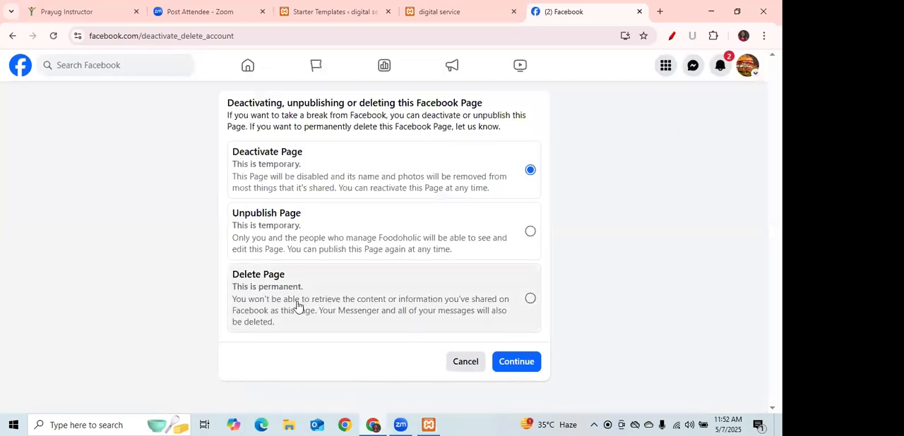
# Choose Delete Page, proceed through the permanent deletion flow up to the password confirmation and dismiss it without entering anything.
pyautogui.click(297, 306)
pyautogui.click(530, 362)
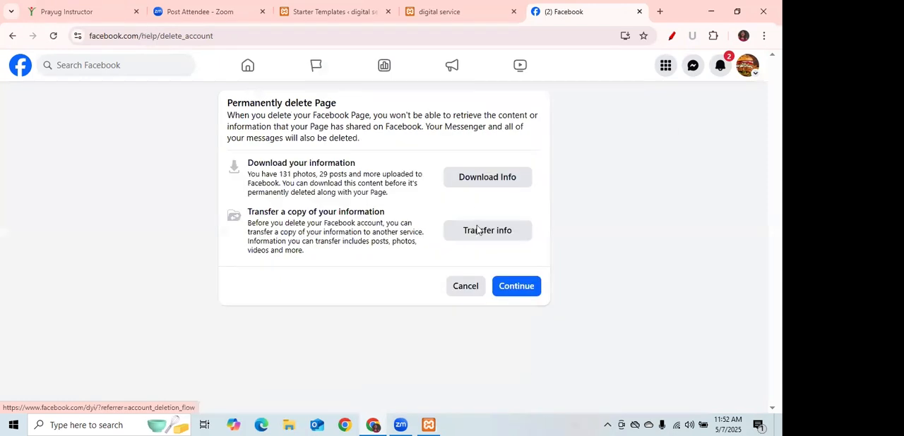
pyautogui.click(527, 286)
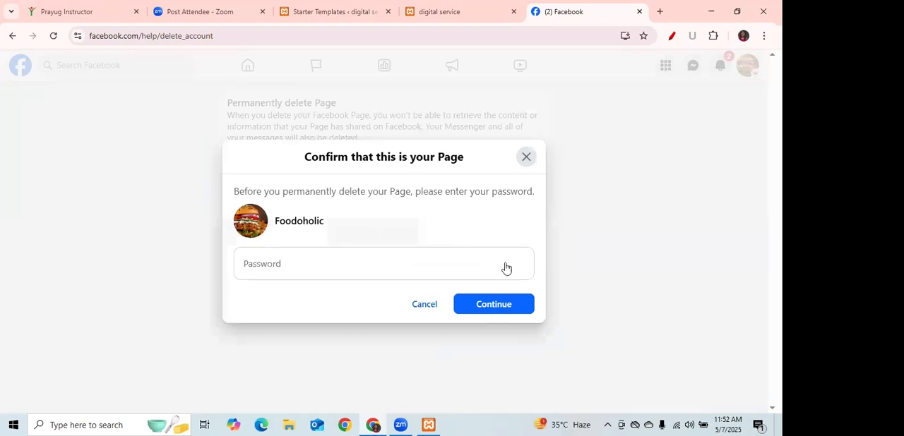
pyautogui.click(526, 158)
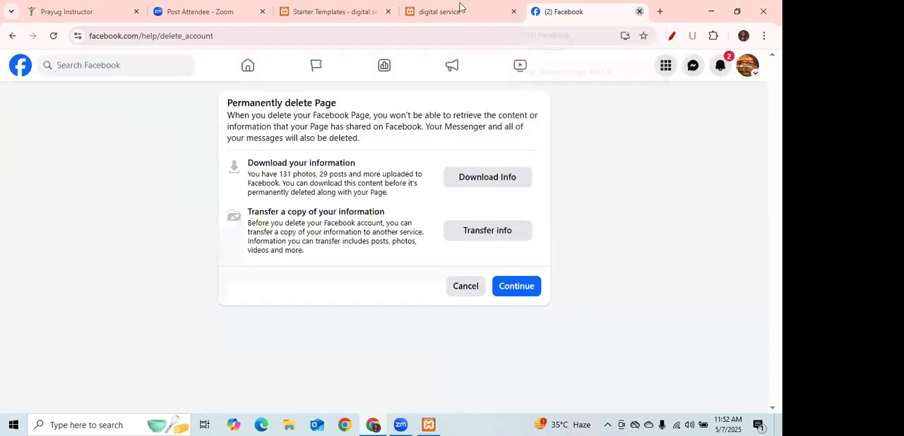
# Close Facebook, return to the Starter Templates import and leave it for the WordPress dashboard.
pyautogui.click(376, 17)
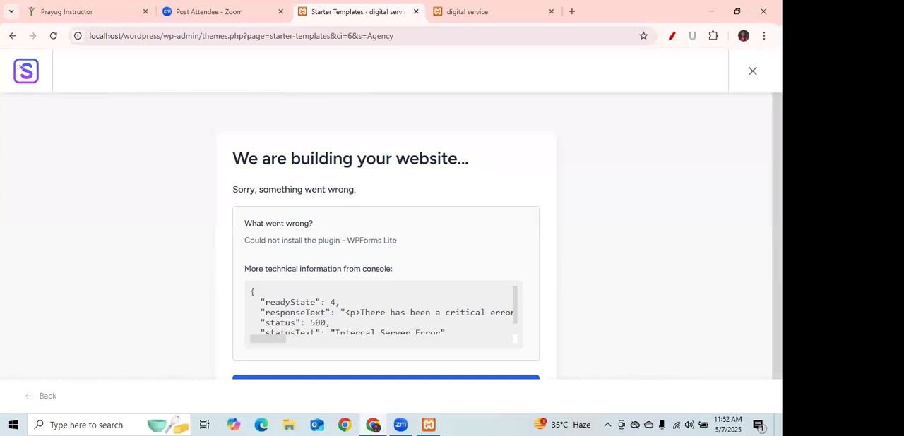
pyautogui.click(753, 71)
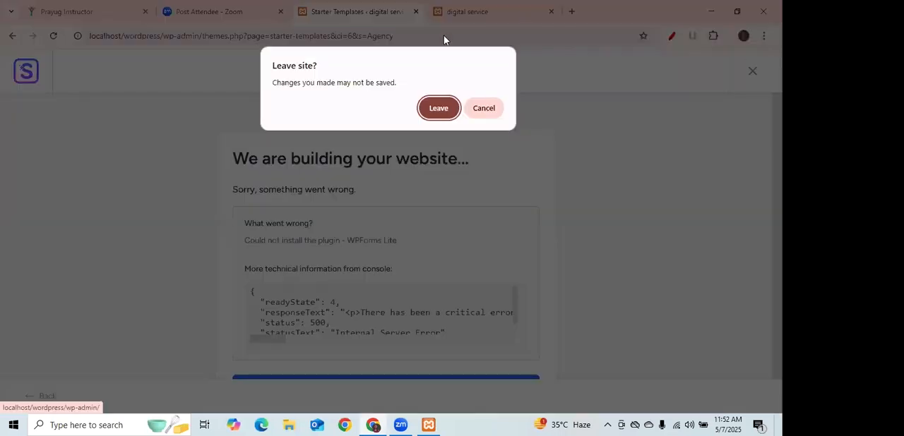
pyautogui.click(439, 111)
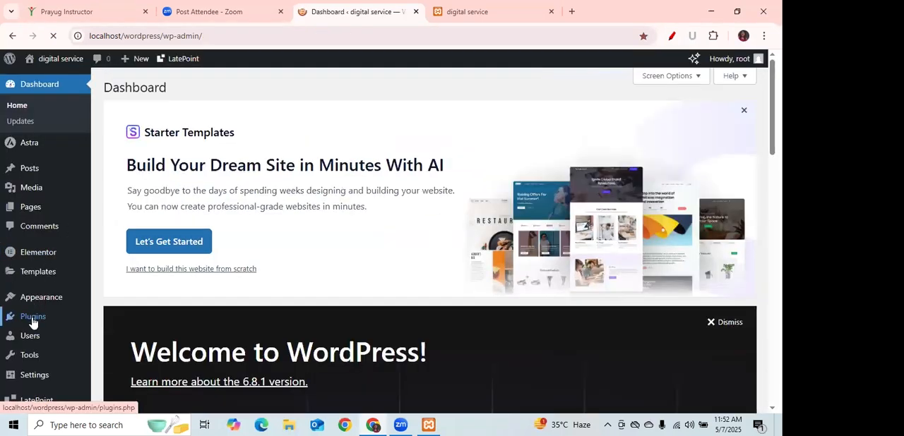
# Find Starter Templates among the installed plugins and launch its Get Started wizard.
pyautogui.click(31, 323)
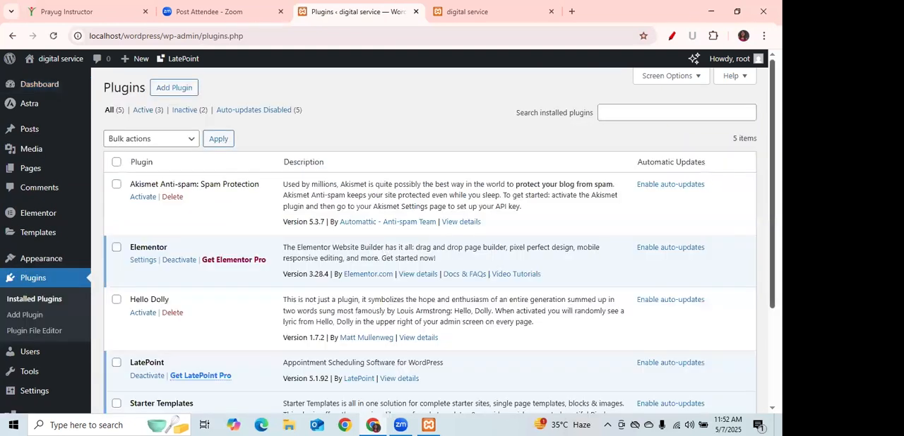
pyautogui.scroll(-3, 128, 269)
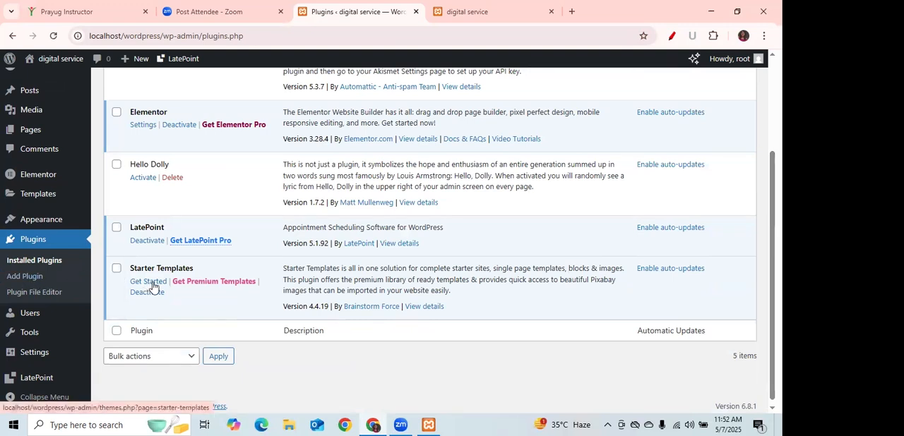
pyautogui.moveTo(129, 269); pyautogui.dragTo(190, 272)
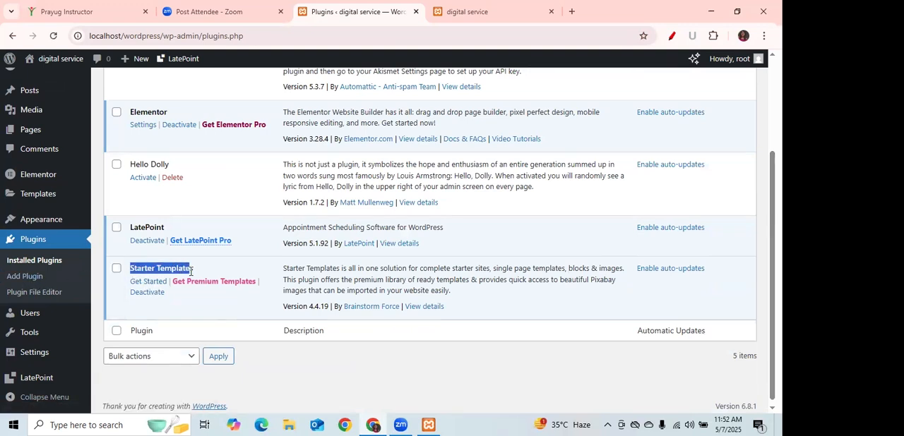
pyautogui.click(149, 282)
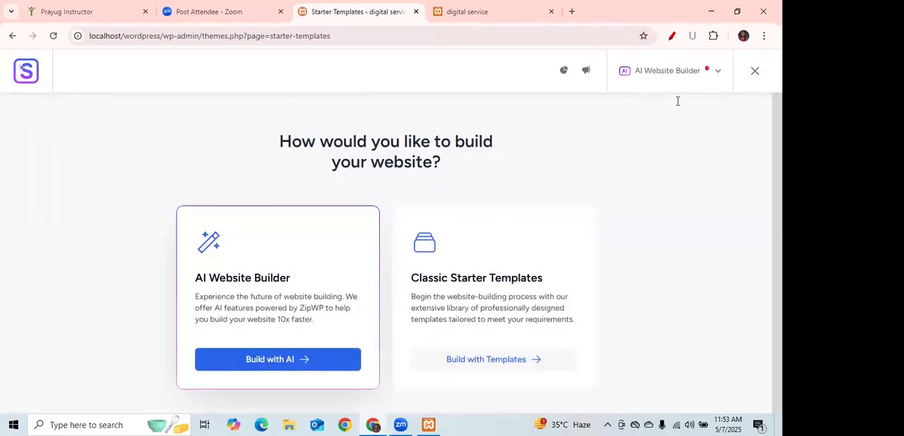
# Choose to build the website with Classic Starter Templates and select Elementor as the page builder.
pyautogui.click(706, 77)
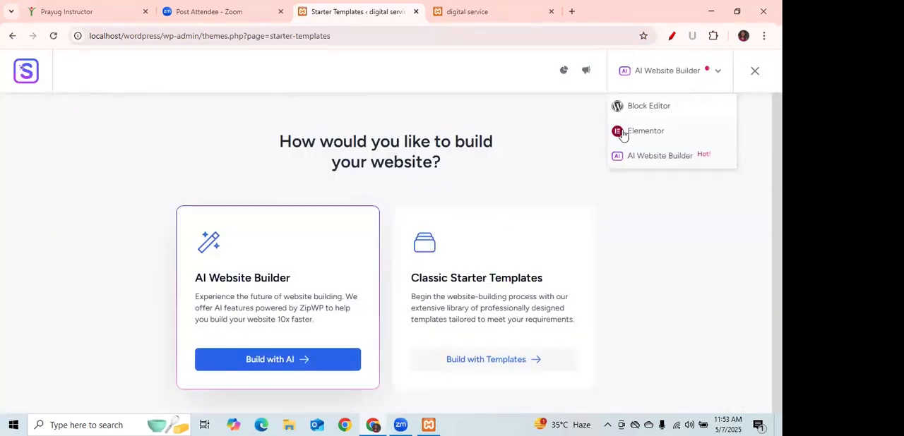
pyautogui.click(708, 281)
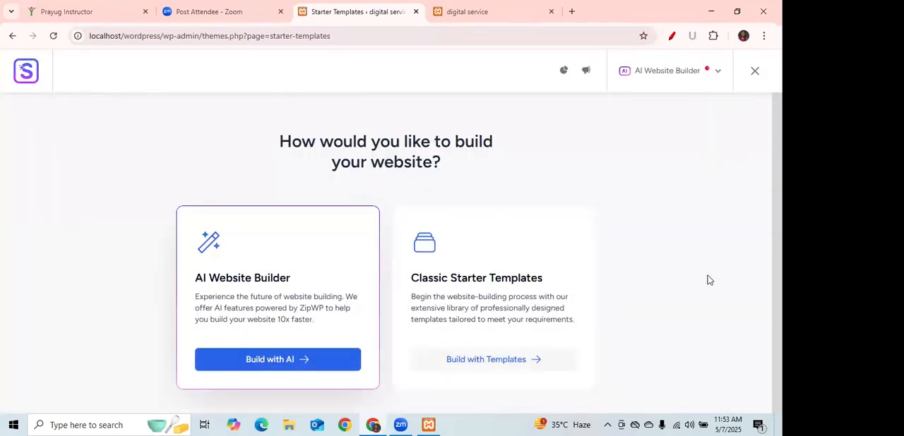
pyautogui.click(550, 362)
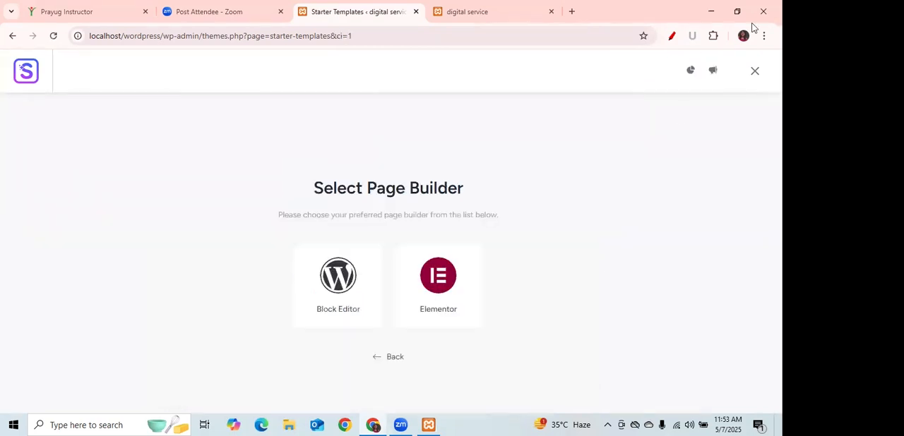
pyautogui.click(441, 270)
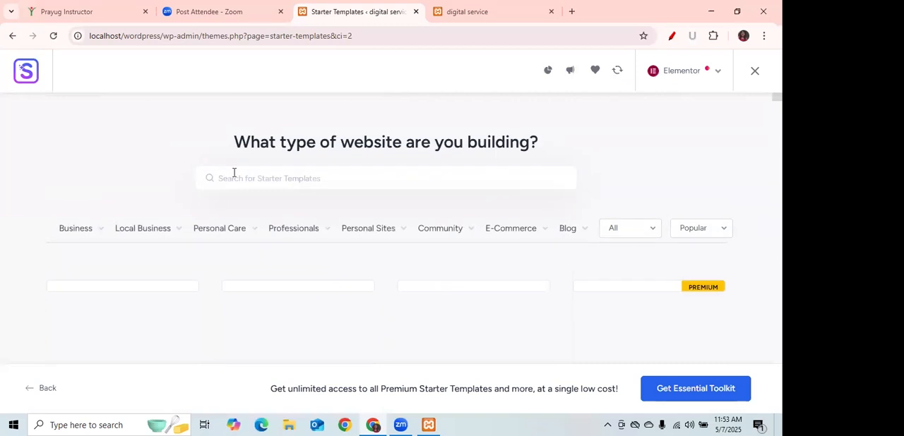
# Filter the starter templates by the Business category's Agency type and select the purple Digital Agency template.
pyautogui.click(63, 233)
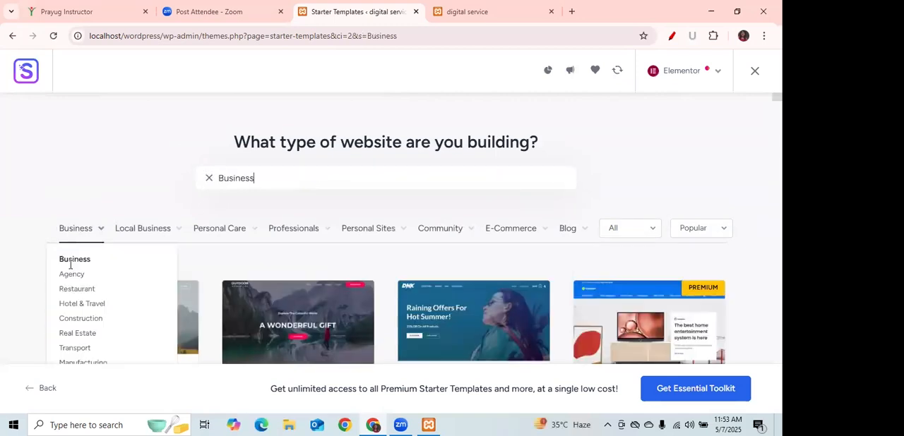
pyautogui.click(72, 277)
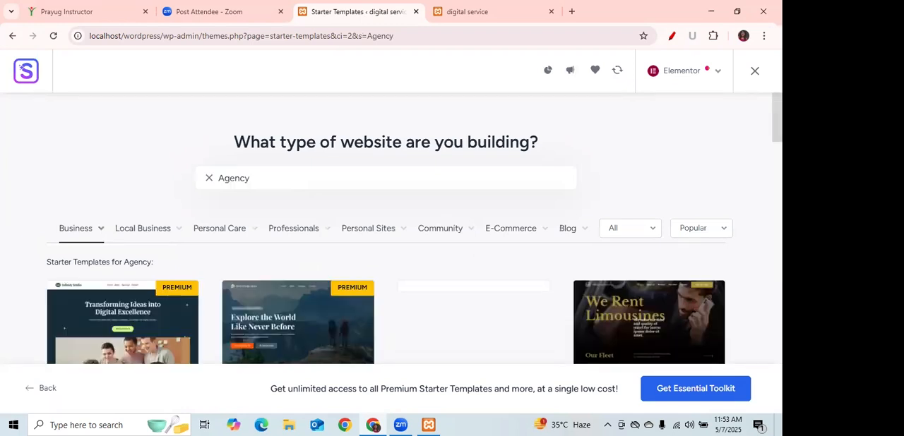
pyautogui.scroll(-8, 386, 226)
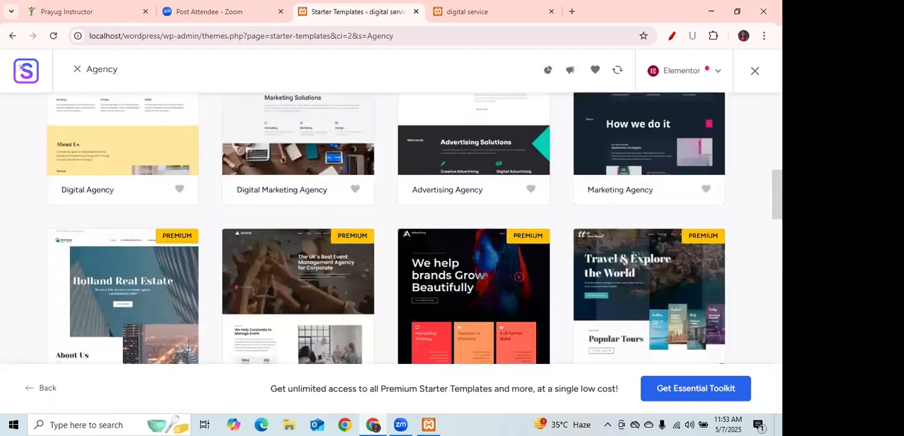
pyautogui.scroll(8, 386, 226)
pyautogui.scroll(-9, 385, 226)
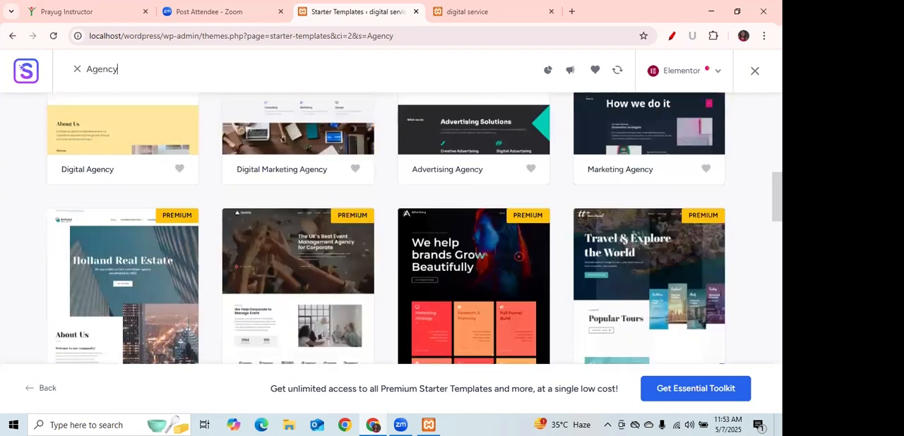
pyautogui.scroll(-5, 471, 277)
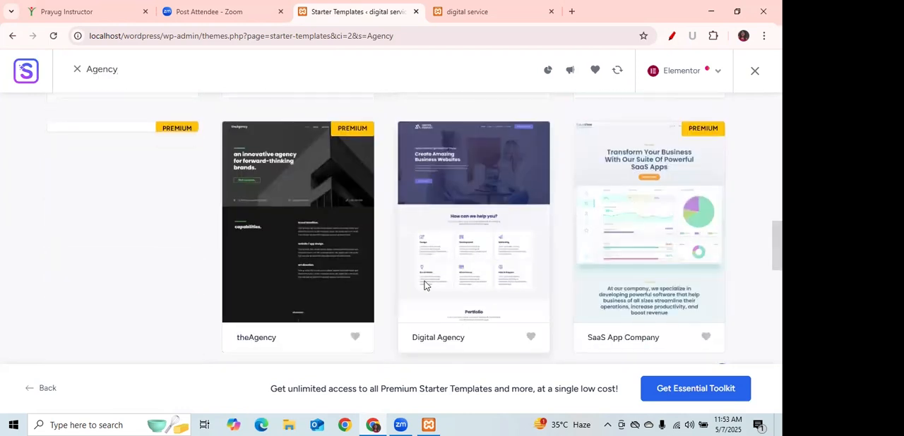
pyautogui.click(424, 285)
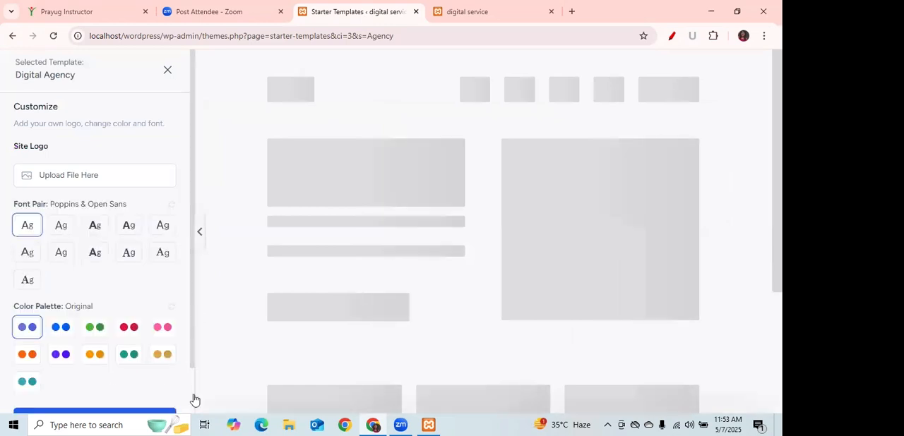
# Continue with the template's default fonts and original color palette, and deselect the Website Emails & SMTP feature.
pyautogui.scroll(-1, 148, 374)
pyautogui.click(148, 374)
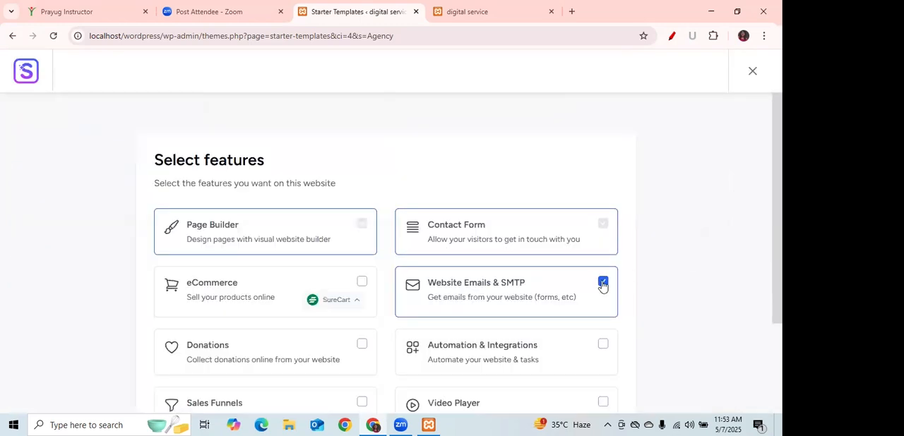
pyautogui.click(602, 284)
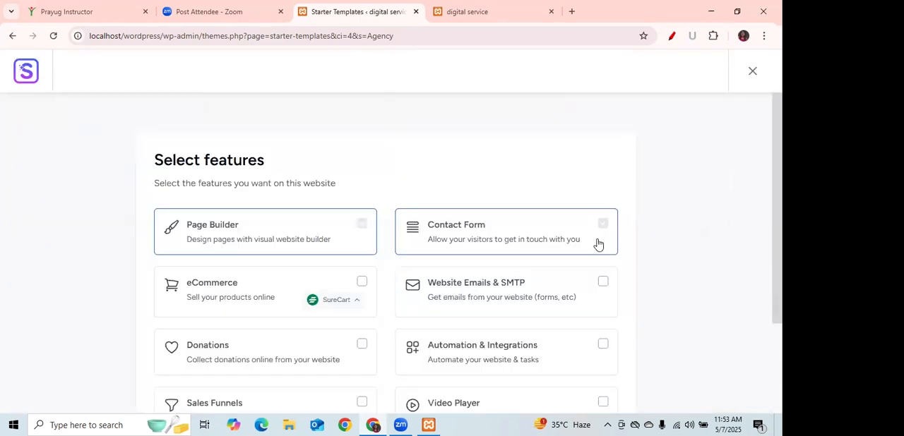
# Try to build the Digital Agency website with only the Page Builder and Contact Form features, leaving the personal details blank.
pyautogui.scroll(-1, 386, 271)
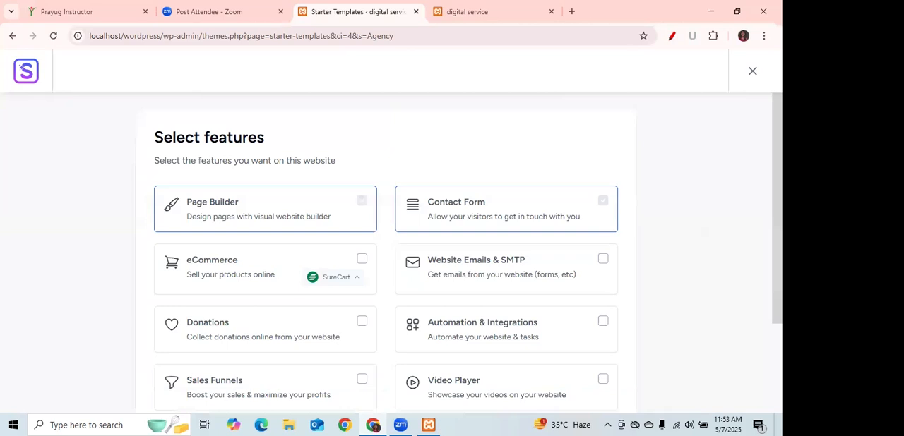
pyautogui.scroll(-2, 386, 271)
pyautogui.scroll(-2, 311, 334)
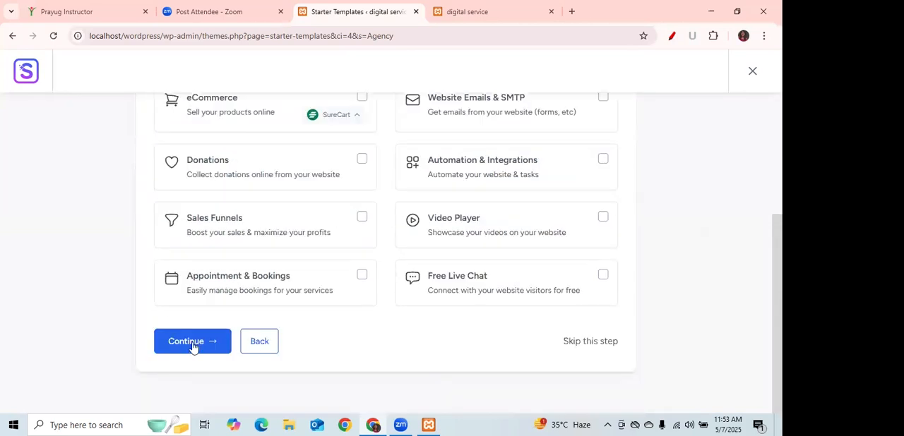
pyautogui.click(192, 341)
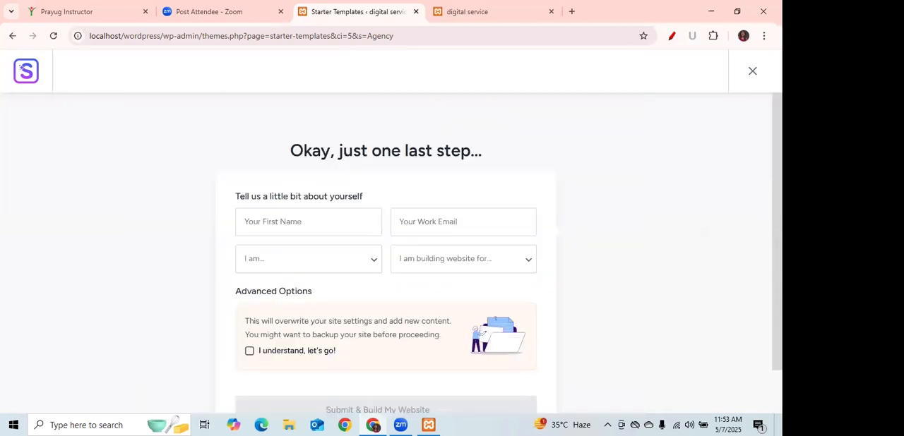
pyautogui.scroll(-2, 226, 278)
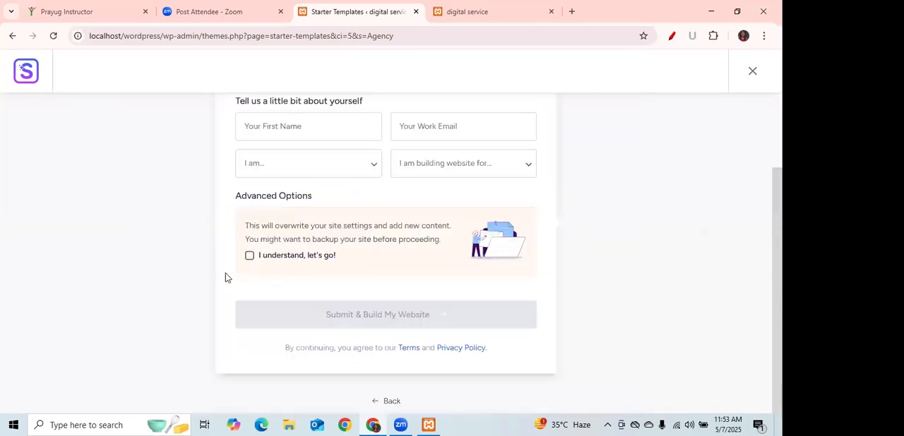
pyautogui.click(395, 319)
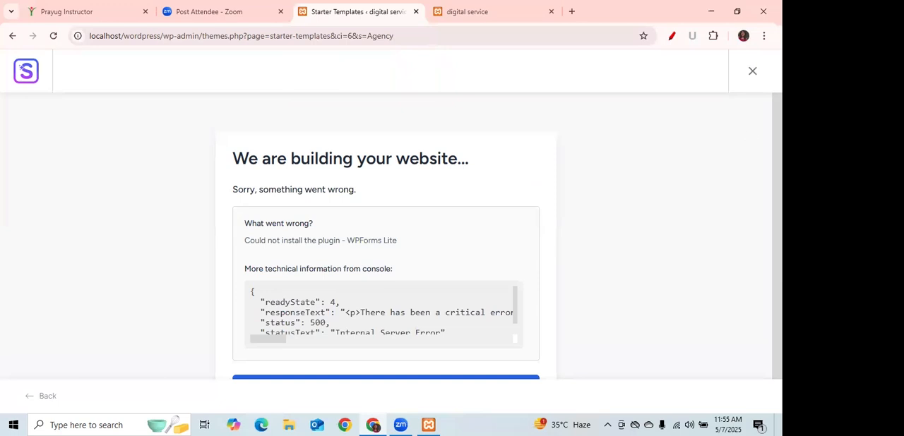
# Exit the Starter Templates wizard, leaving the import page, and open the list of installed plugins.
pyautogui.scroll(-1, 385, 236)
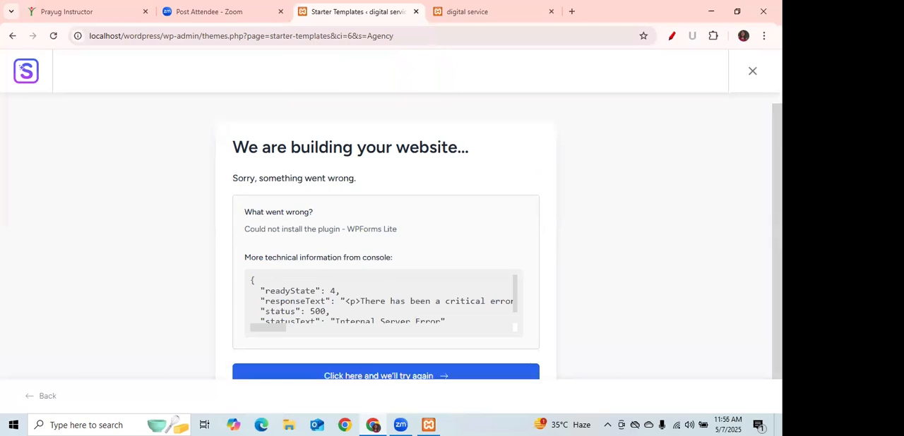
pyautogui.click(751, 72)
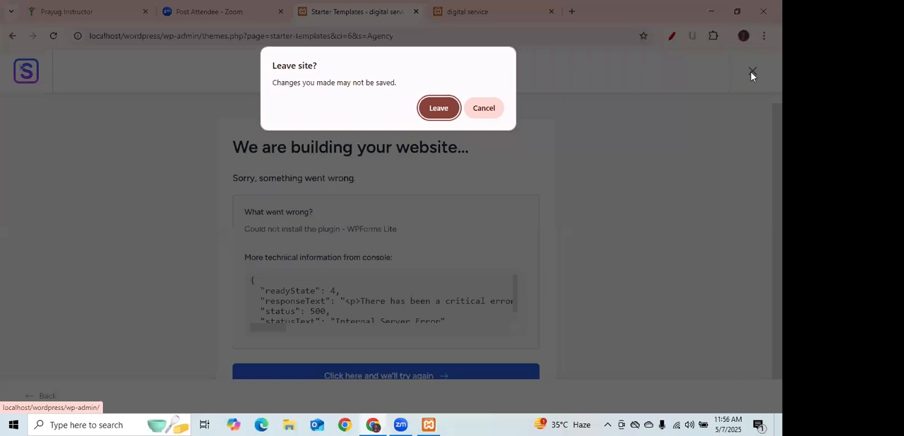
pyautogui.click(438, 109)
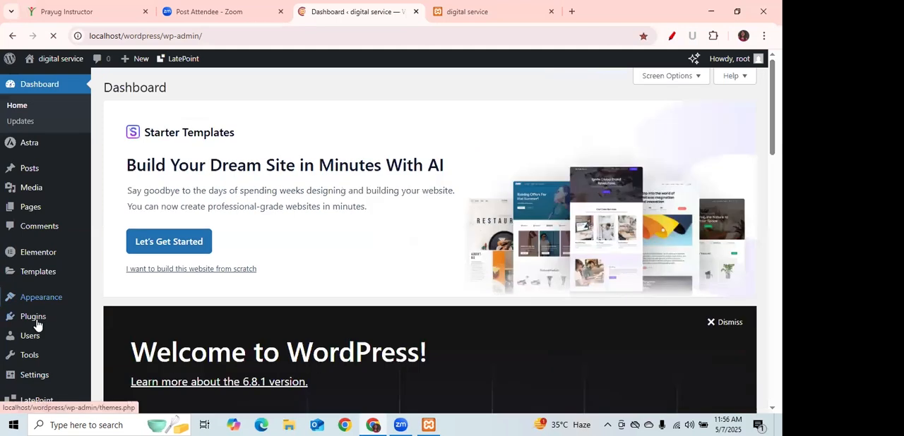
pyautogui.moveTo(35, 319)
pyautogui.click(133, 318)
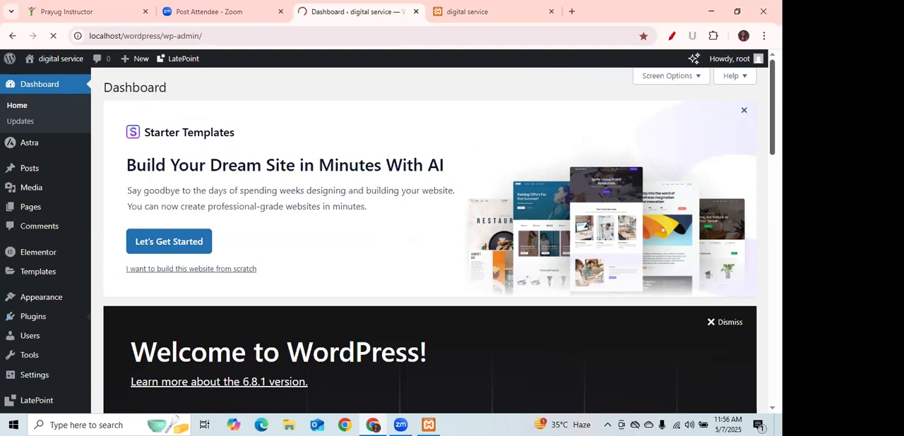
pyautogui.moveTo(50, 303)
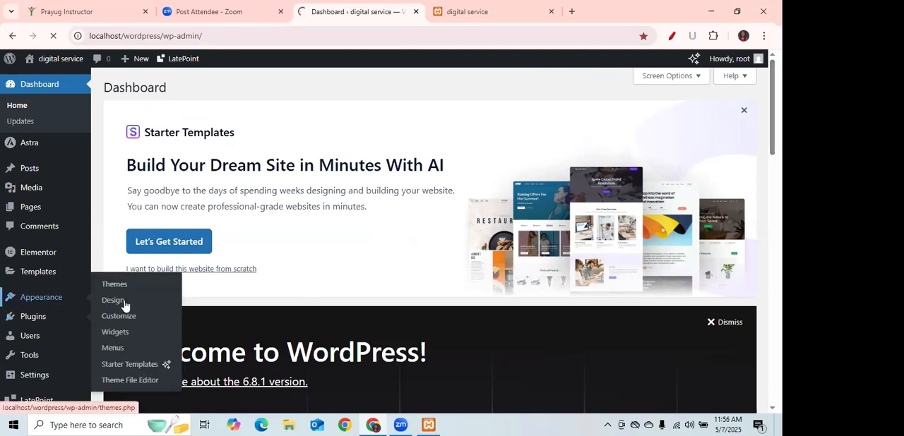
pyautogui.moveTo(34, 318)
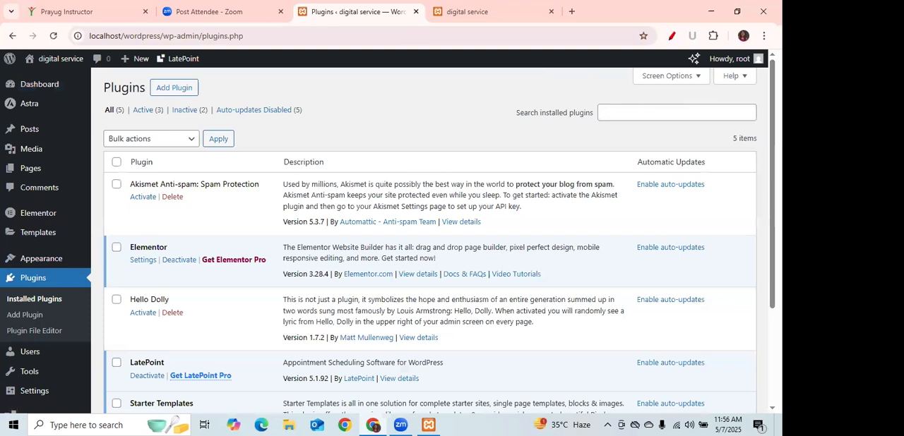
pyautogui.scroll(-2, 430, 240)
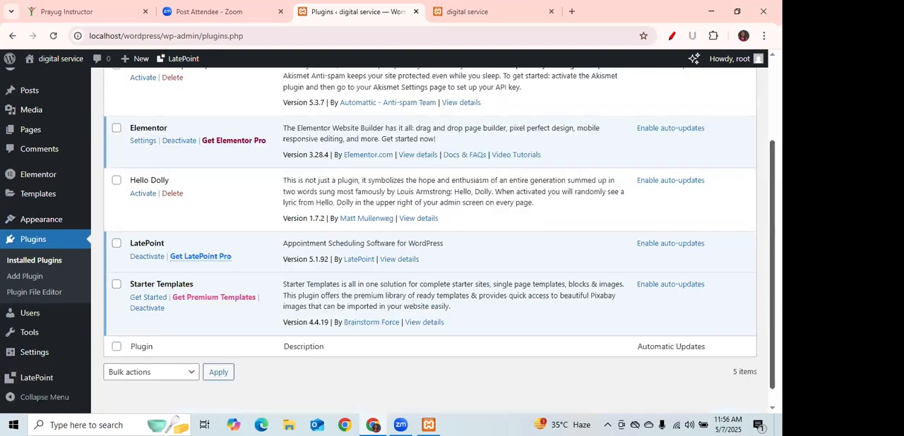
pyautogui.click(38, 262)
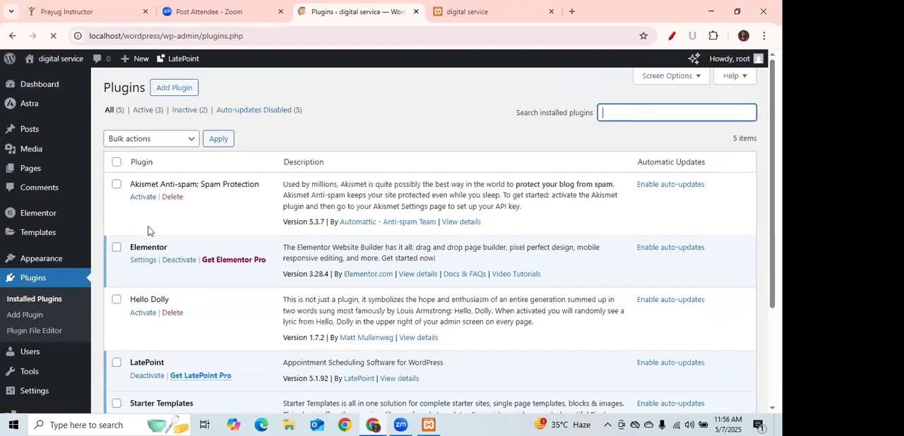
# Search the plugin directory for "starter templates" and check the Starter Templates plugin's listing.
pyautogui.click(34, 315)
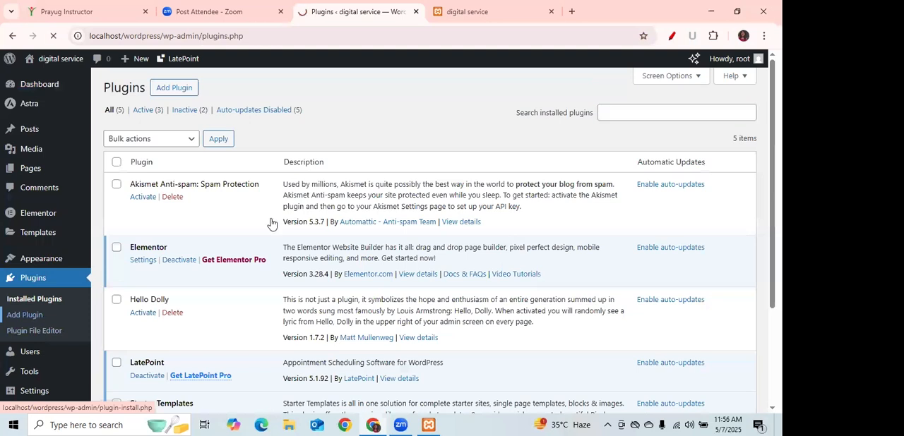
pyautogui.click(646, 113)
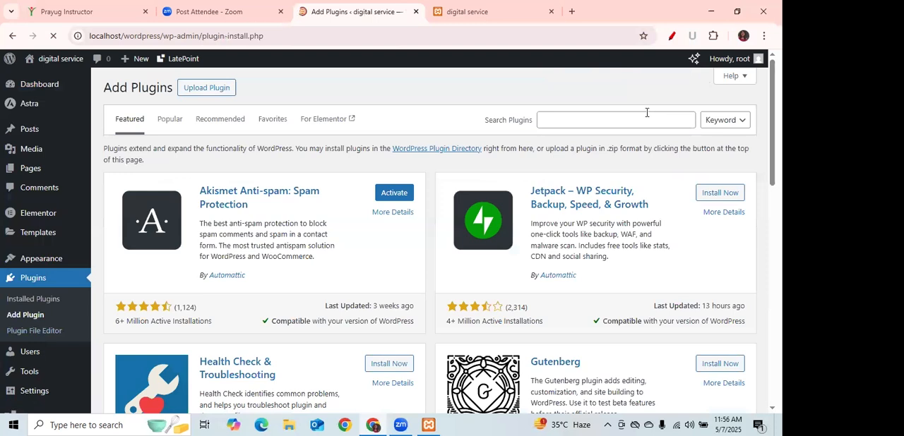
pyautogui.write('starto')
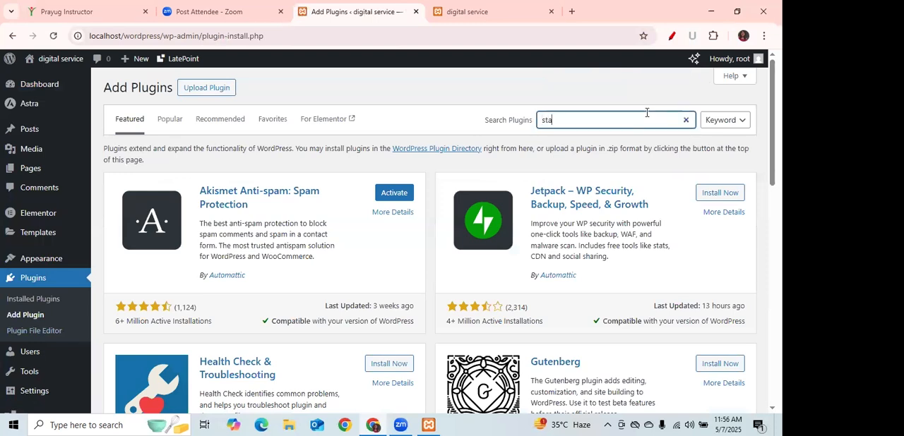
pyautogui.write('er')
pyautogui.press('BackSpace')
pyautogui.press('BackSpace')
pyautogui.write('er templates')
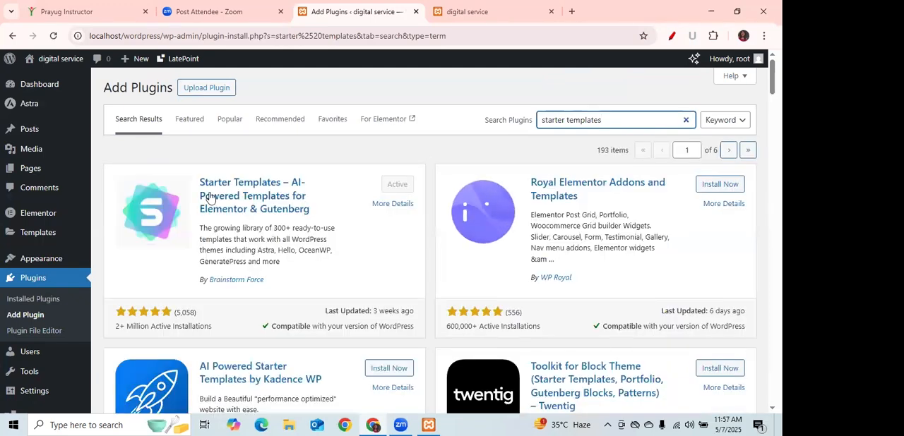
pyautogui.moveTo(197, 181); pyautogui.dragTo(304, 215)
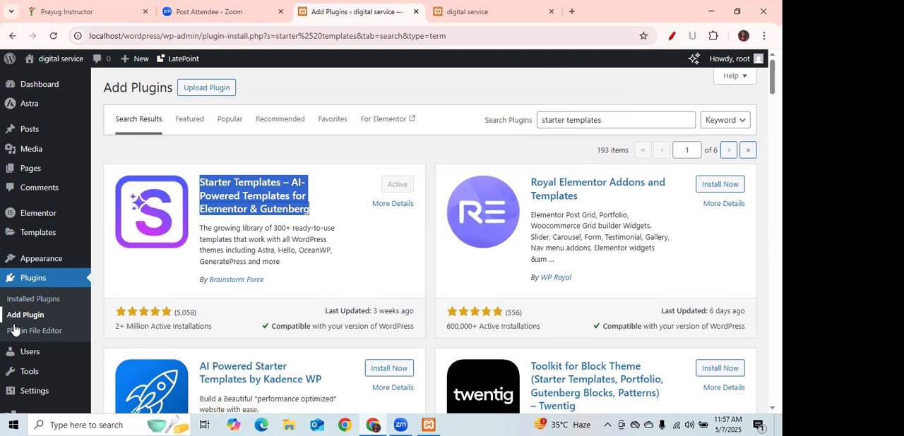
# Return to the installed plugins and launch the Get Started wizard of Starter Templates.
pyautogui.click(38, 319)
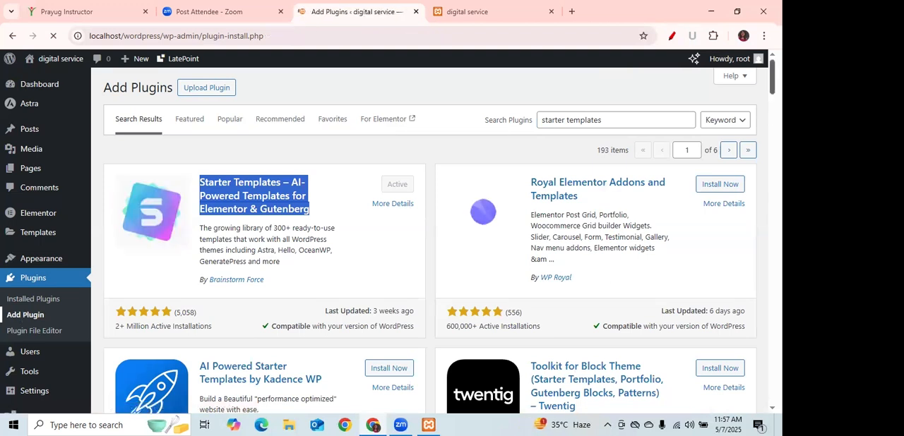
pyautogui.click(32, 299)
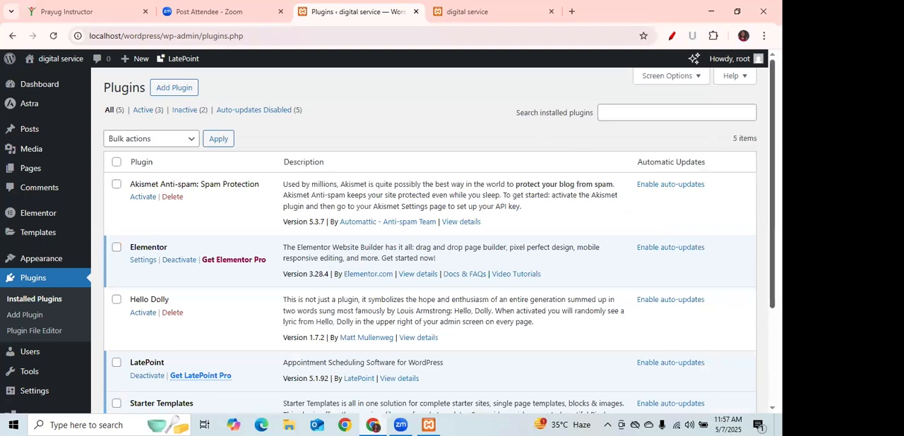
pyautogui.scroll(-2, 51, 302)
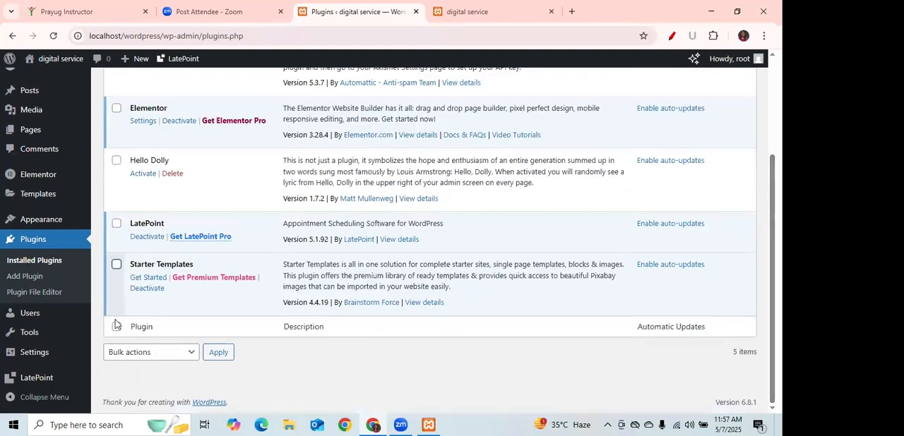
pyautogui.click(155, 280)
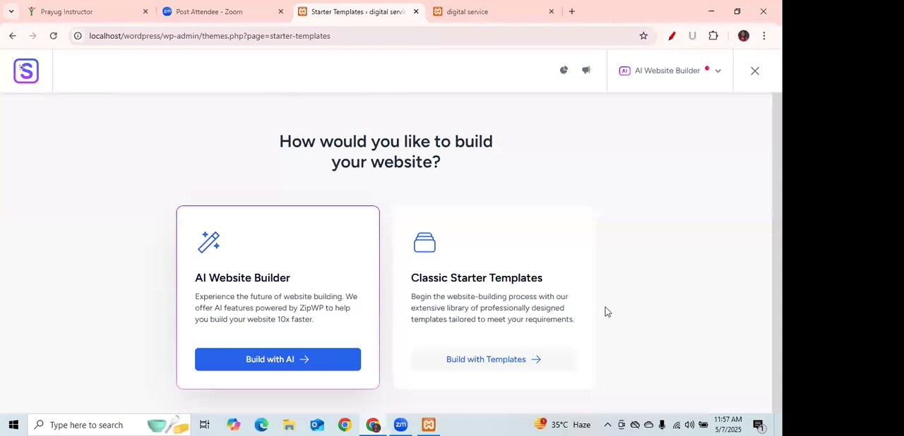
# Choose to build with Classic Starter Templates using Elementor, and dismiss the AI builder suggestion.
pyautogui.click(490, 359)
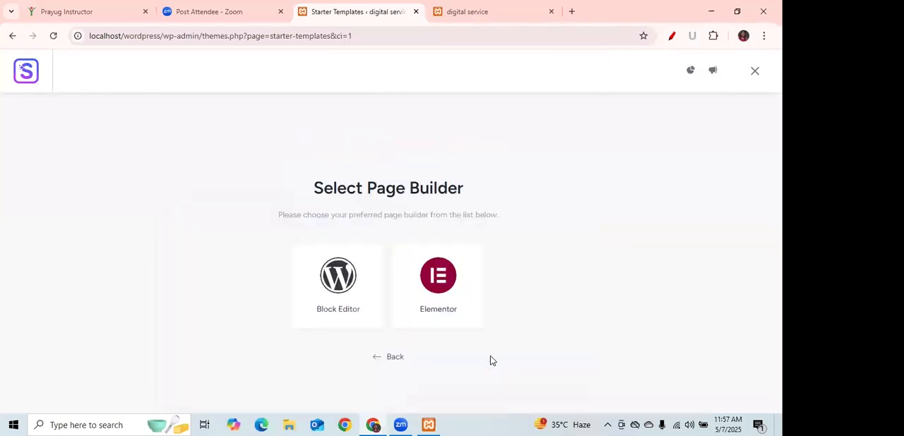
pyautogui.click(436, 284)
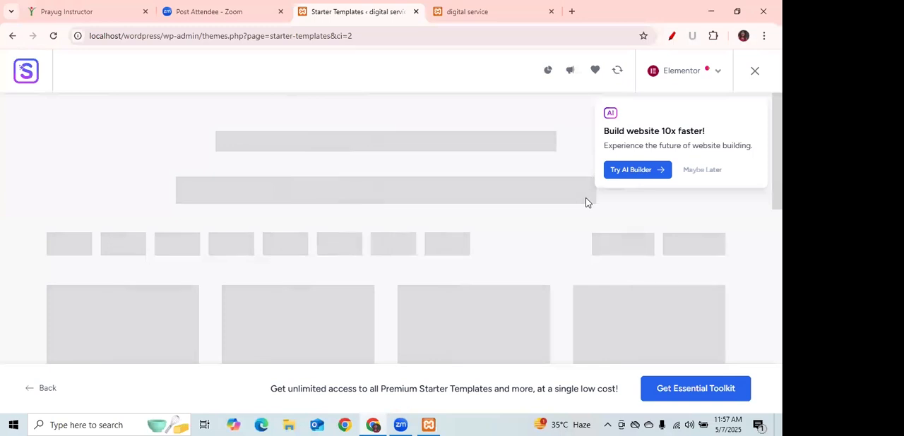
pyautogui.click(699, 171)
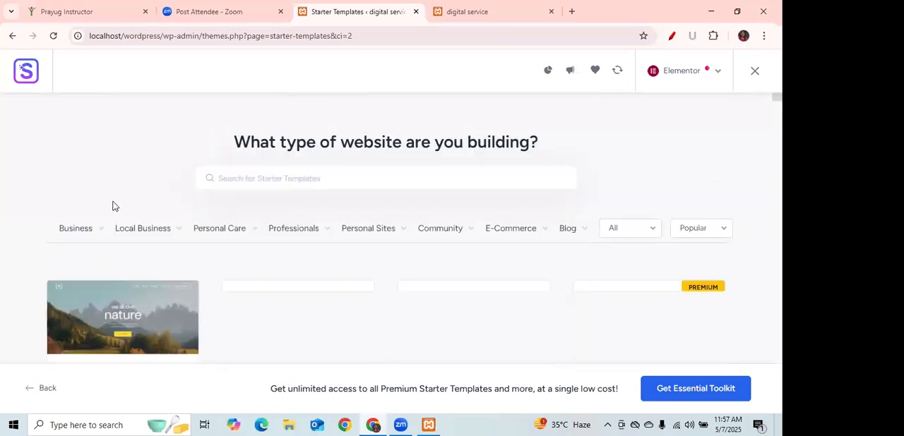
# Filter the starter templates by the Business category's Agency type and select the Digital Agency template with the yellow About Us section.
pyautogui.click(75, 232)
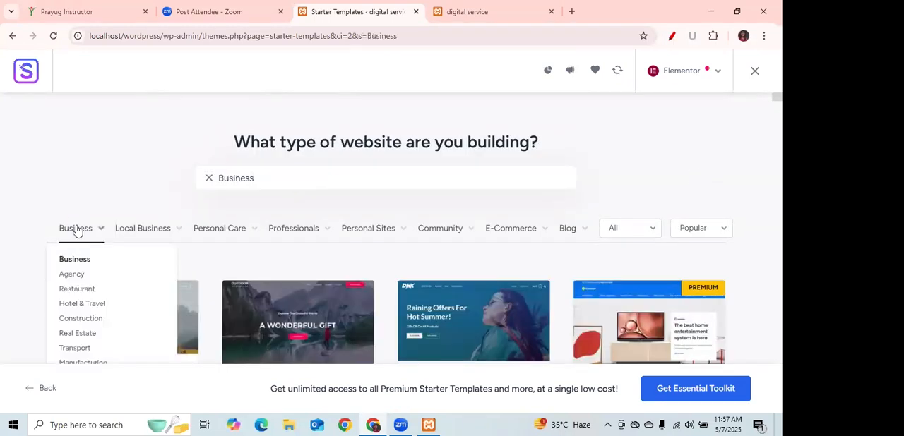
pyautogui.click(71, 275)
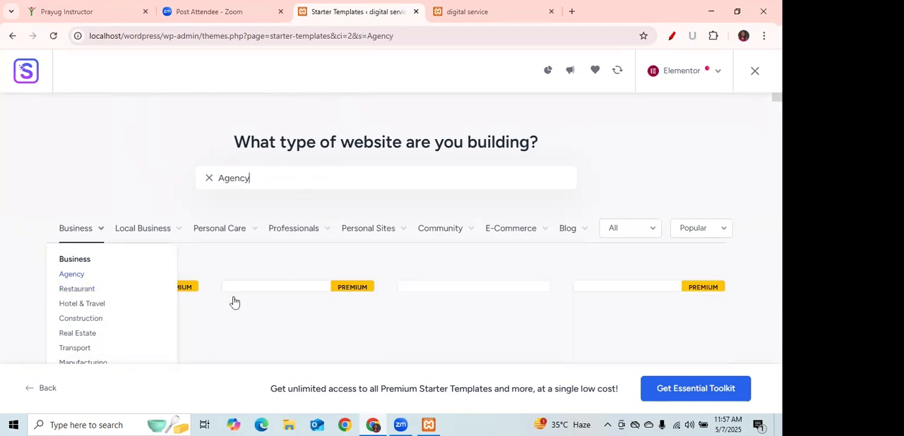
pyautogui.scroll(-1, 718, 163)
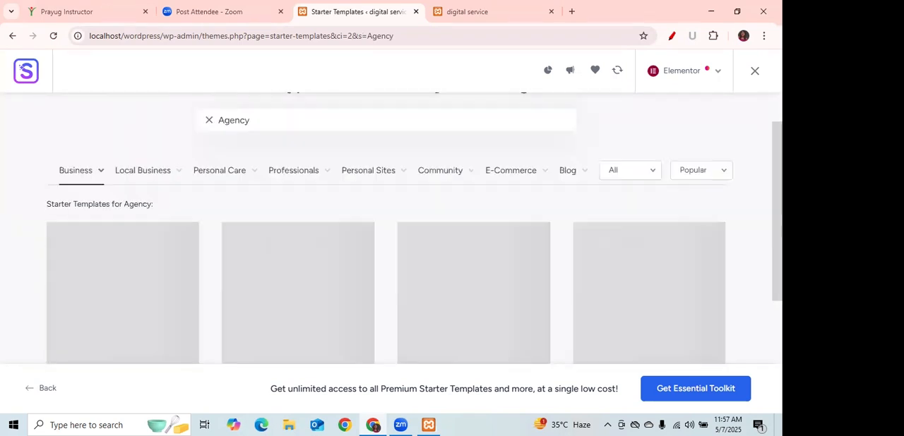
pyautogui.scroll(-3, 385, 247)
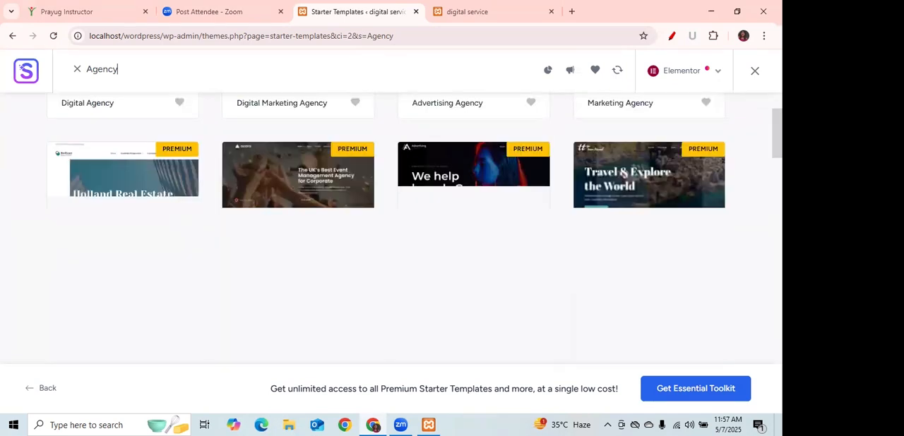
pyautogui.scroll(-2, 386, 226)
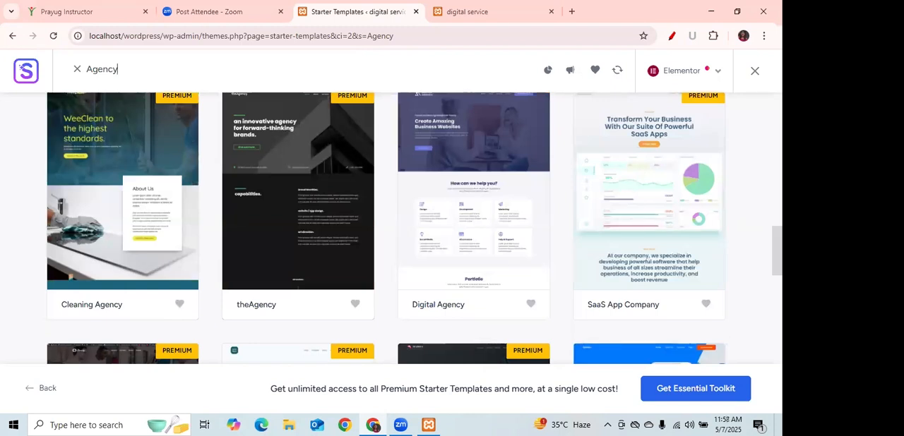
pyautogui.scroll(3, 386, 226)
pyautogui.scroll(3, 386, 226)
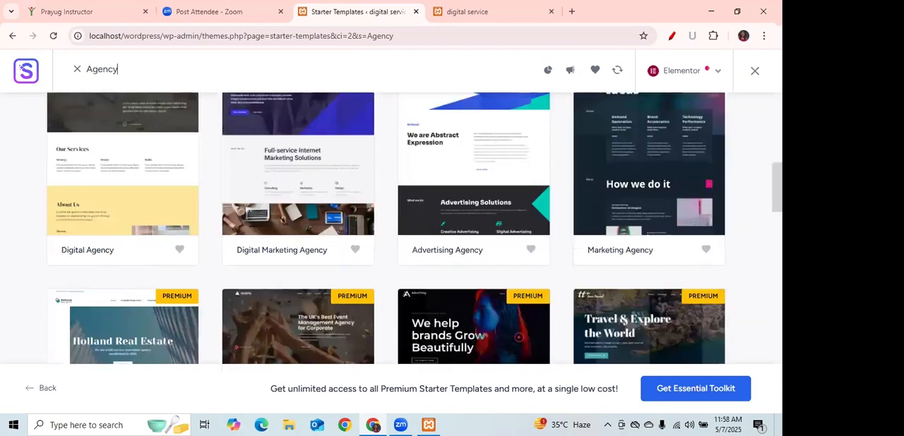
pyautogui.scroll(1, 99, 213)
pyautogui.click(99, 213)
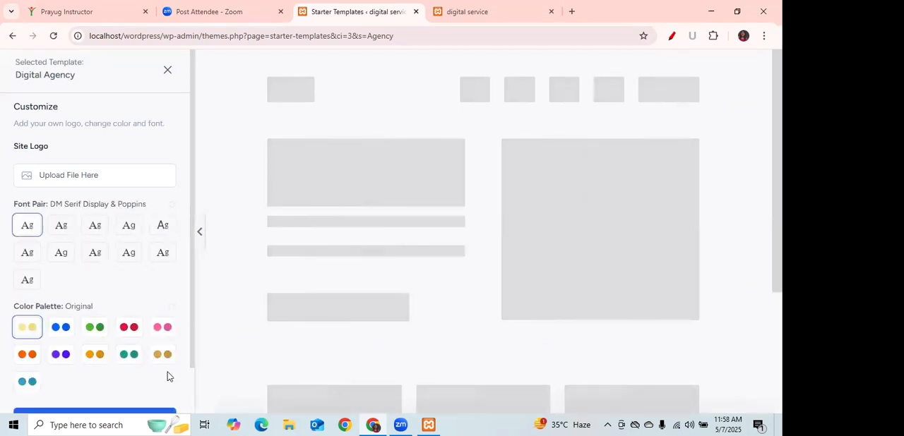
# Keep the template's original fonts and color palette and accept the preselected website features.
pyautogui.scroll(-1, 188, 364)
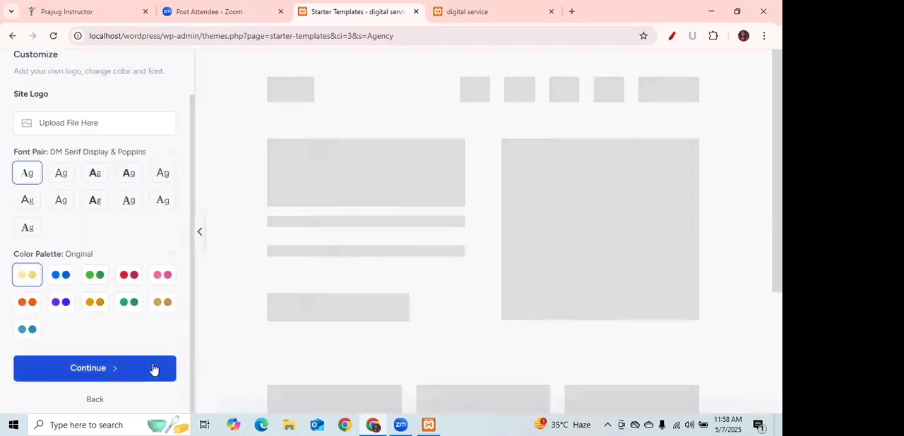
pyautogui.click(153, 369)
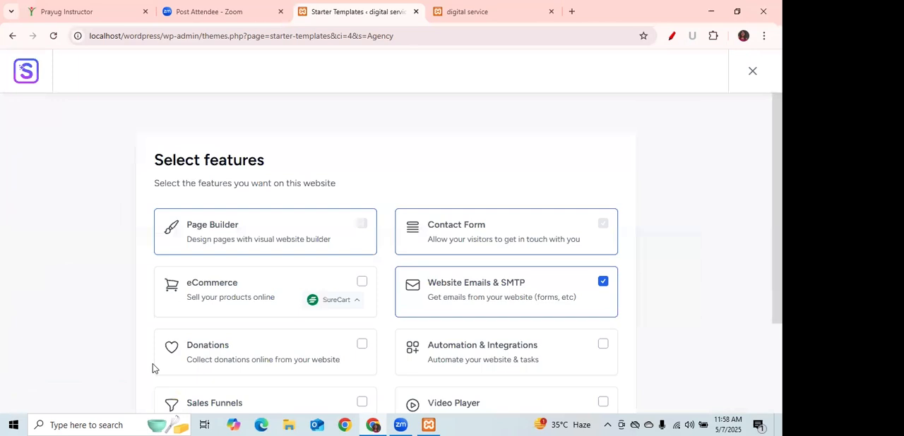
pyautogui.scroll(-3, 386, 255)
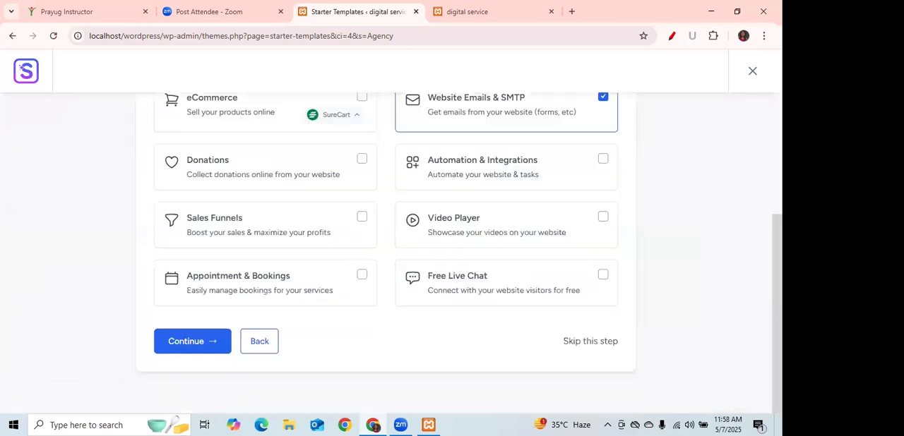
pyautogui.click(208, 349)
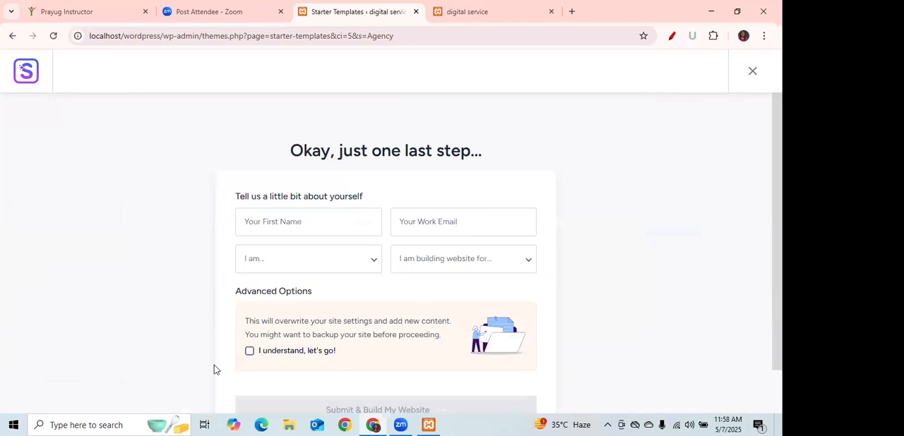
# Acknowledge that existing site settings will be overwritten, and fill in the builder's first name and work email.
pyautogui.click(251, 351)
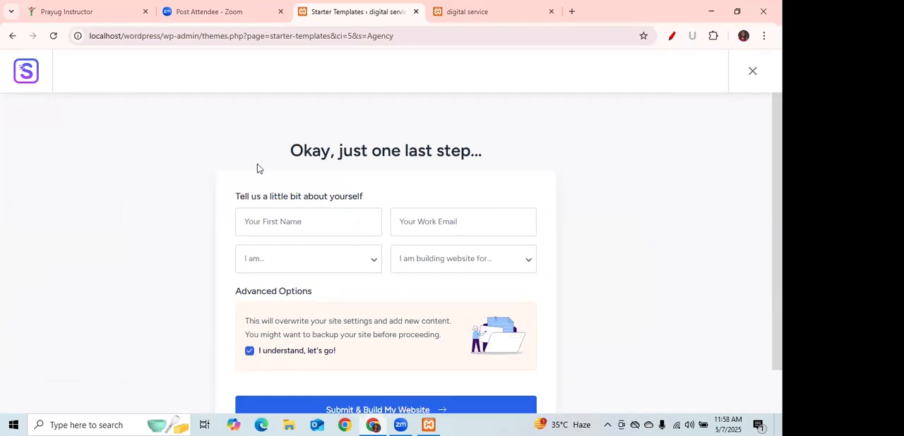
pyautogui.click(276, 221)
pyautogui.write('shivangini')
pyautogui.click(444, 225)
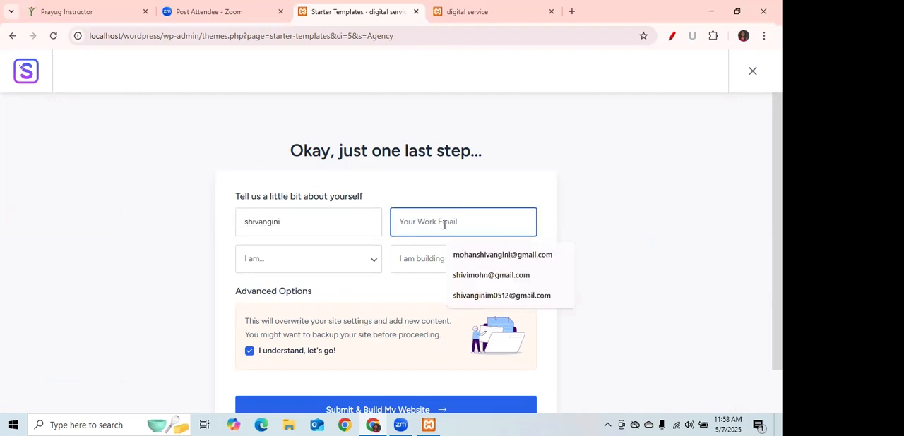
pyautogui.click(470, 254)
# Set the experience level to Beginner and the website purpose to Myself/My Company, and submit the form to build the website.
pyautogui.click(331, 261)
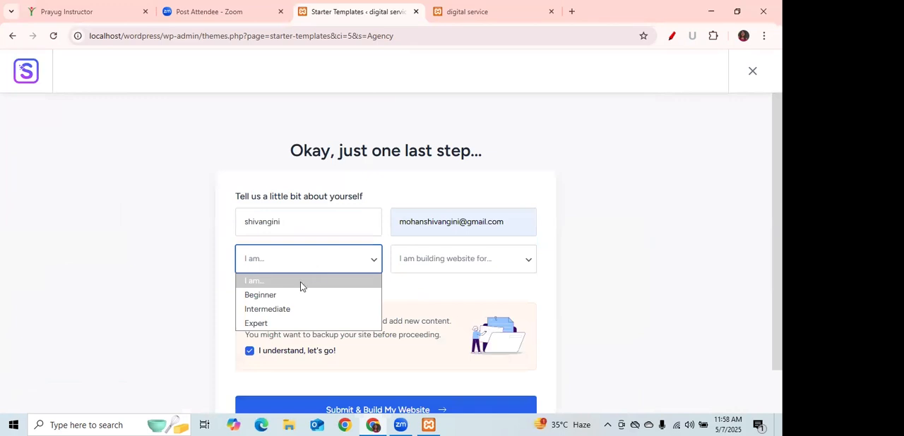
pyautogui.click(283, 300)
pyautogui.click(428, 266)
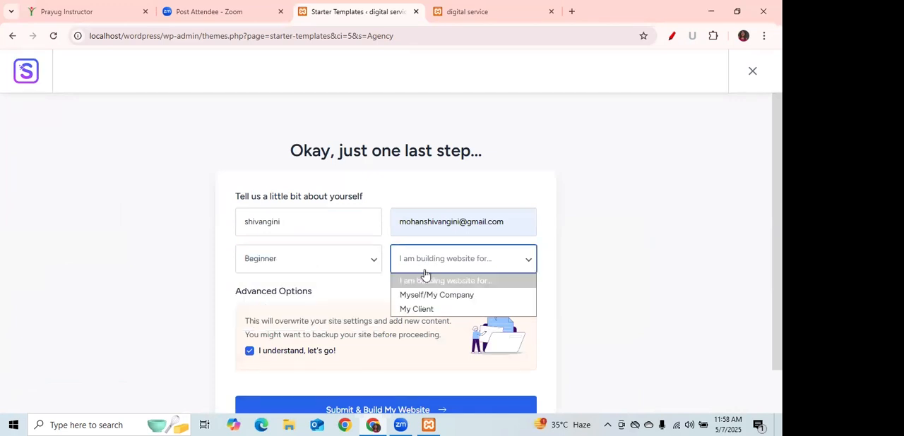
pyautogui.click(427, 295)
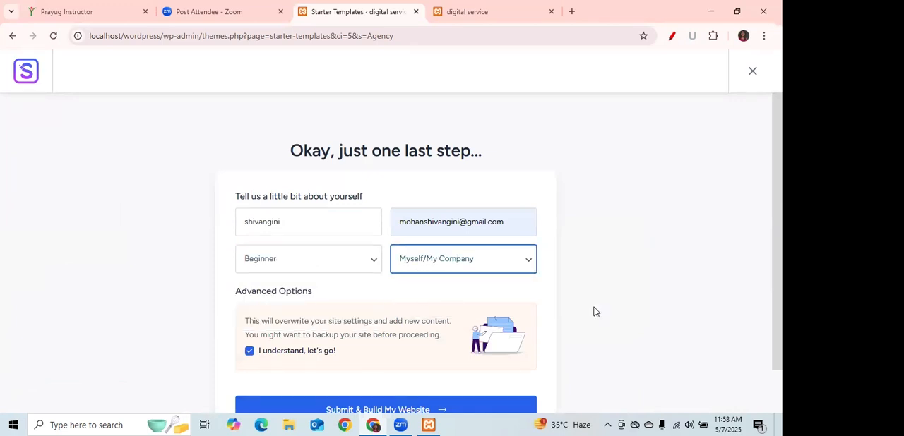
pyautogui.scroll(-2, 358, 365)
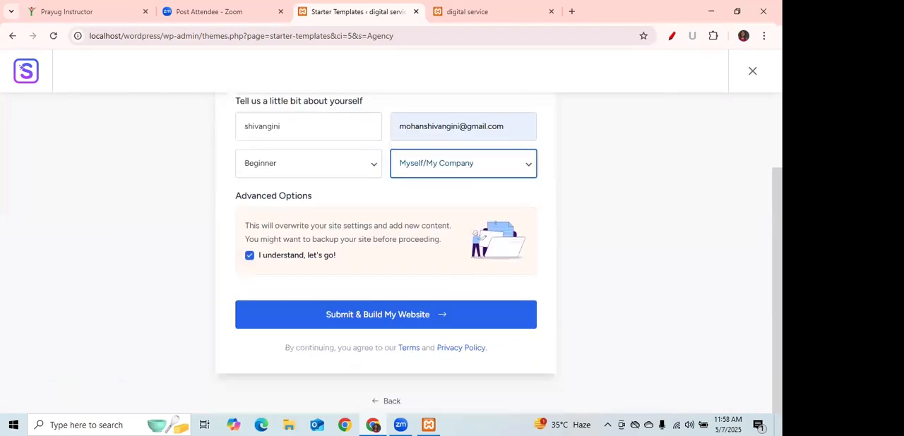
pyautogui.click(381, 314)
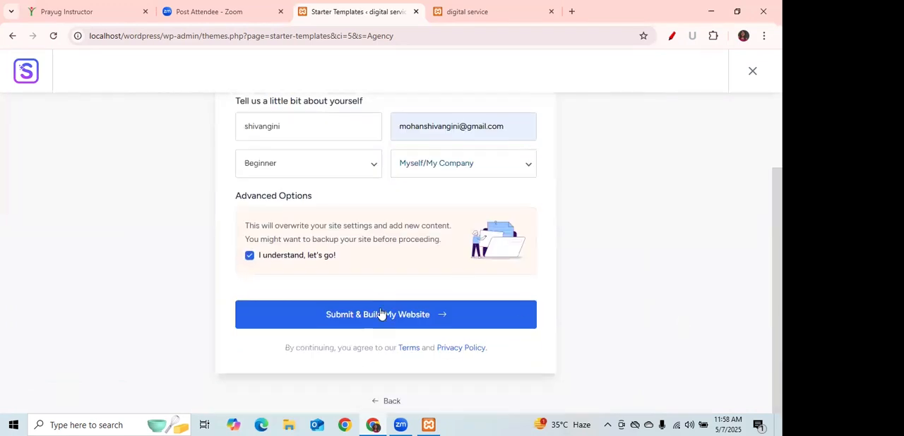
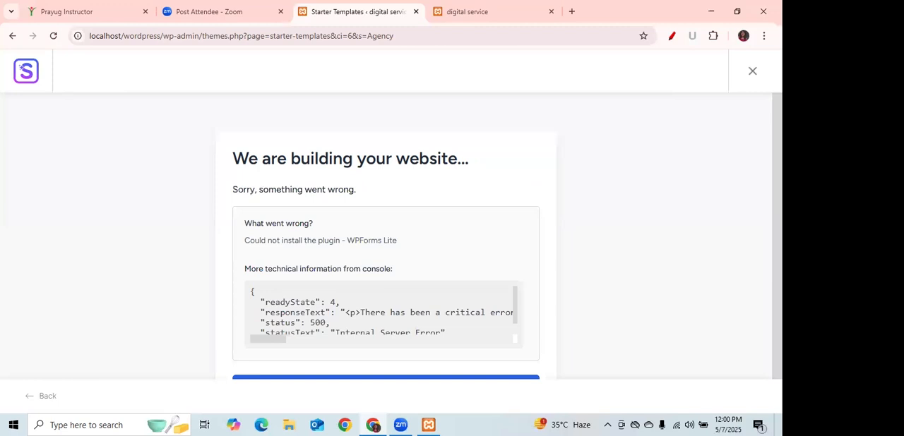
# Retry the failed website build and resubmit the completed form to build the website.
pyautogui.scroll(-1, 507, 236)
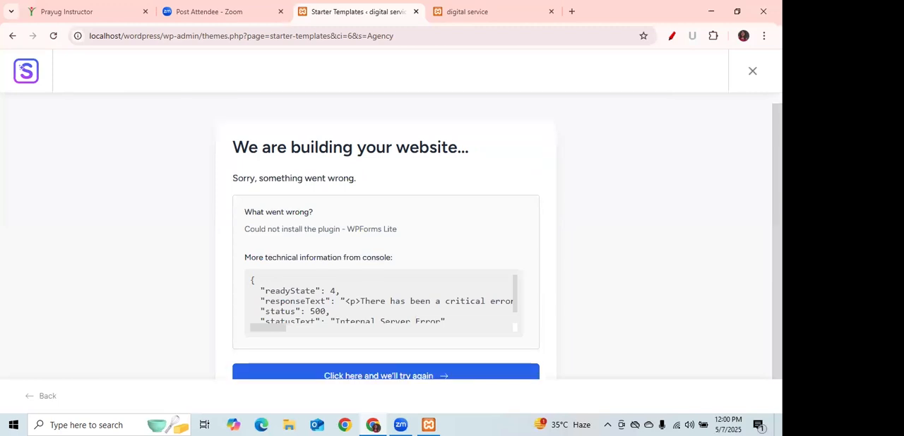
pyautogui.click(360, 375)
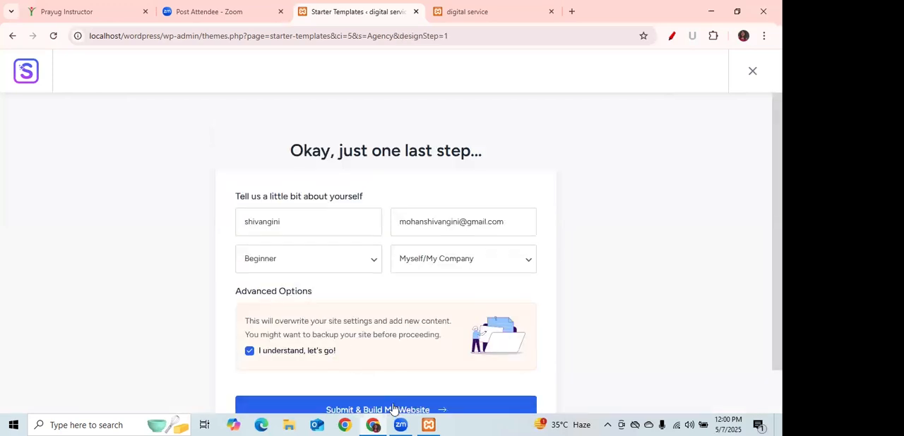
pyautogui.click(394, 410)
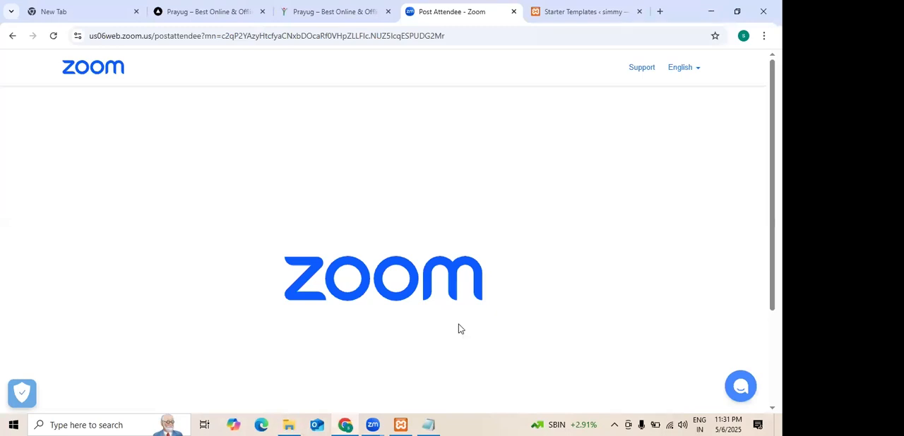
# Minimize the Notepad window and switch to the other Chrome window's Starter Templates page with the Love Nature template.
pyautogui.click(345, 425)
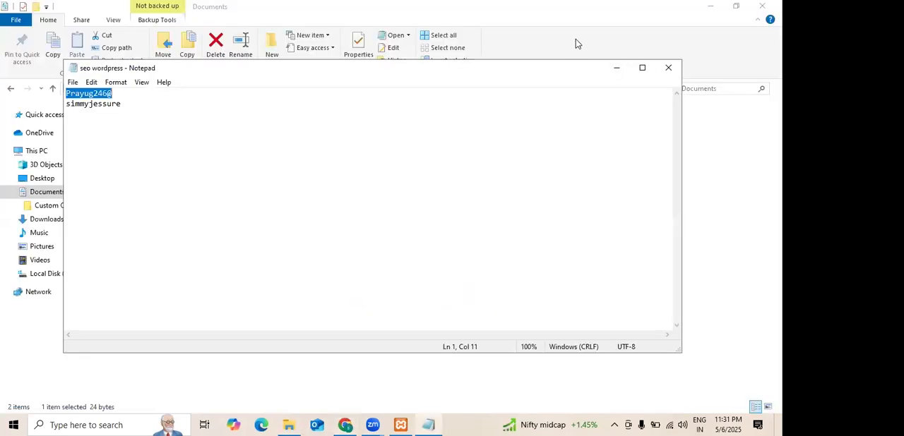
pyautogui.click(616, 71)
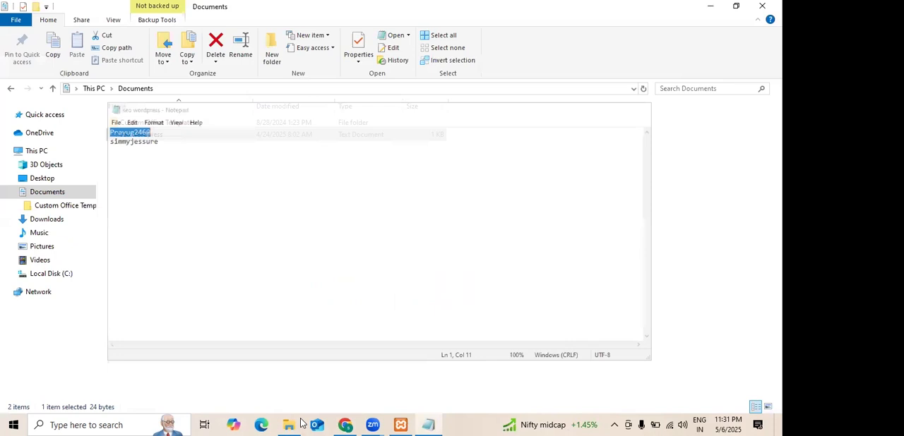
pyautogui.click(346, 424)
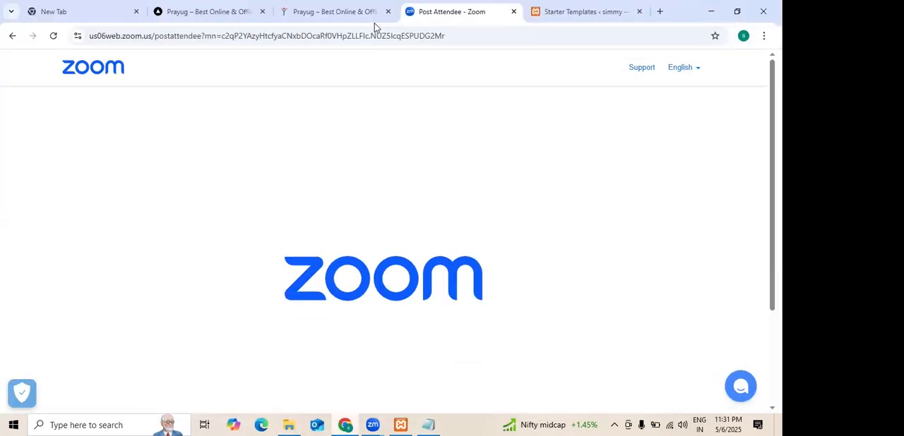
pyautogui.click(126, 5)
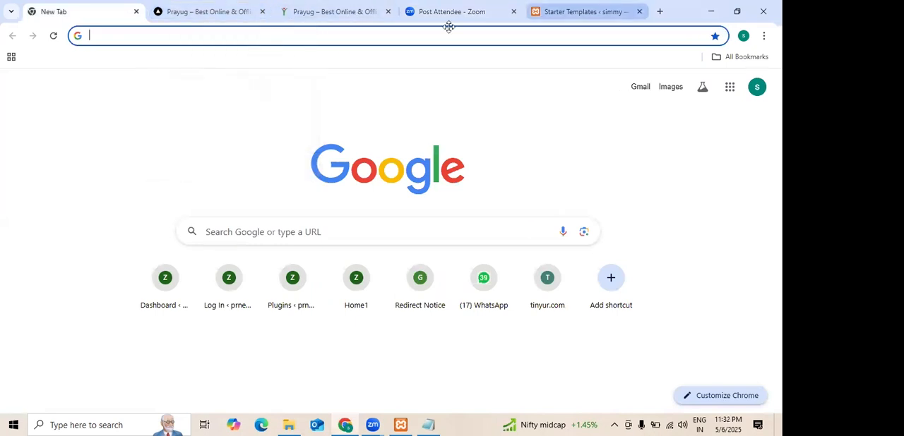
pyautogui.click(585, 12)
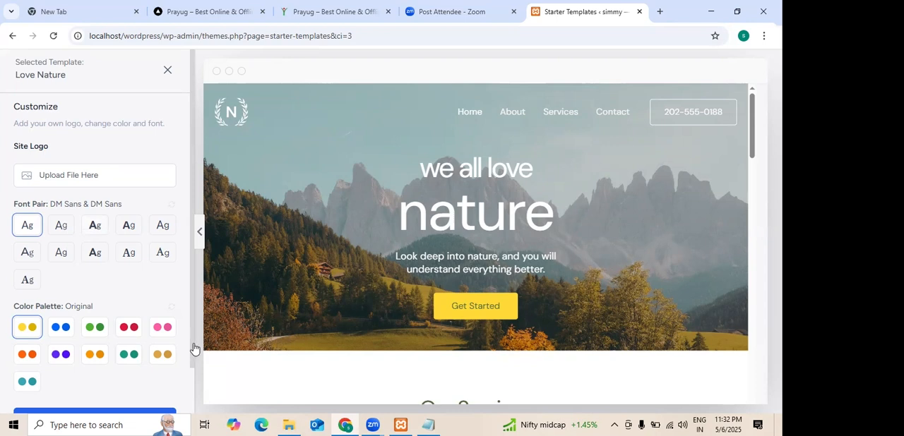
# Keep the Love Nature template's original fonts and color palette and accept the preselected website features.
pyautogui.scroll(-1, 196, 376)
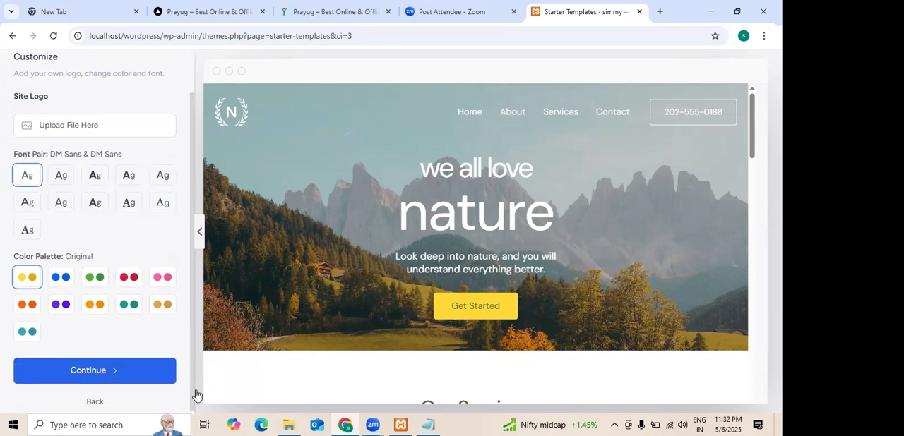
pyautogui.click(141, 372)
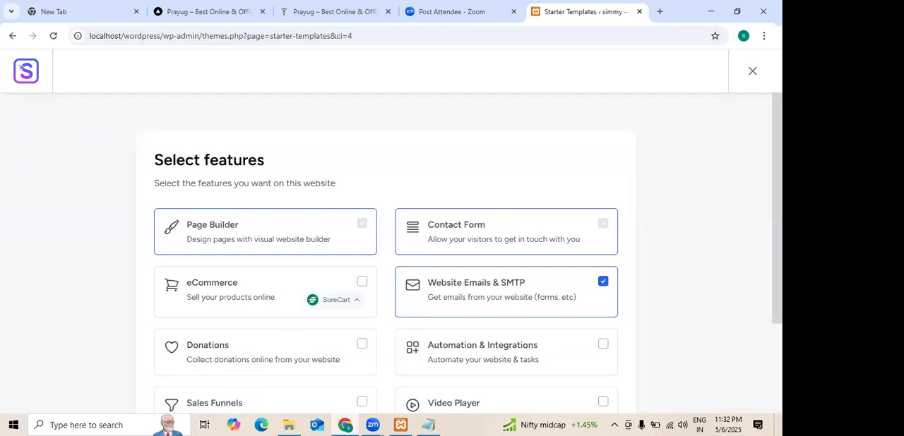
pyautogui.scroll(-3, 385, 268)
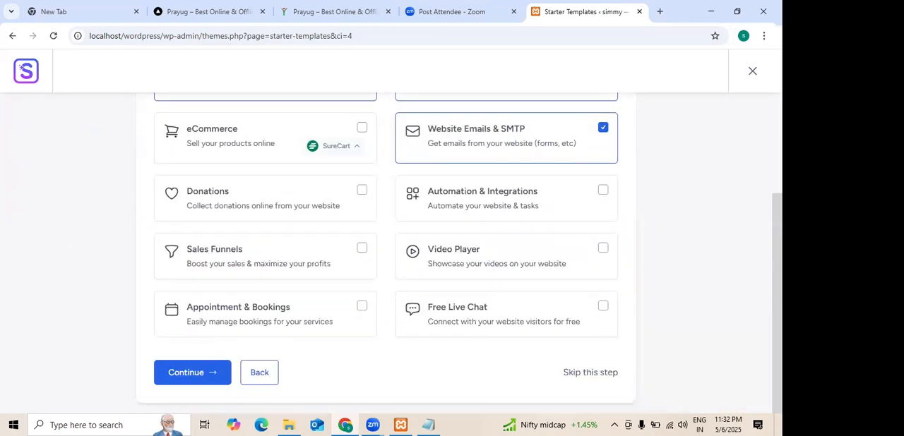
pyautogui.click(196, 380)
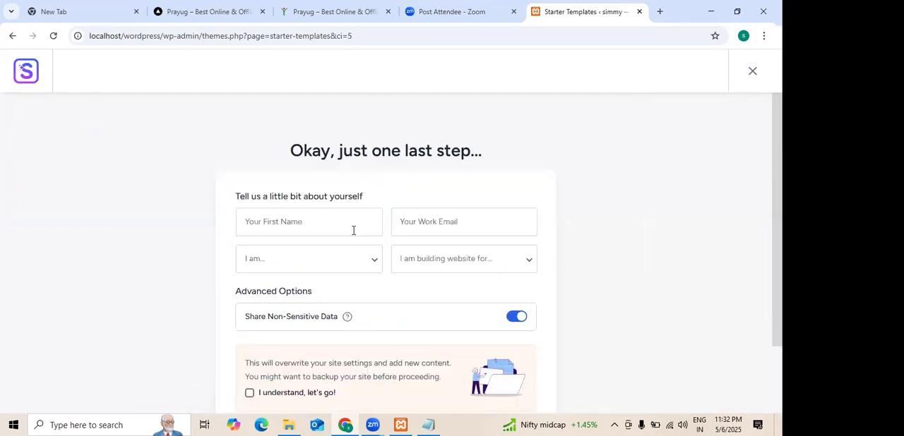
# Acknowledge that existing site settings will be overwritten and submit the build with the personal details left blank.
pyautogui.scroll(-3, 385, 247)
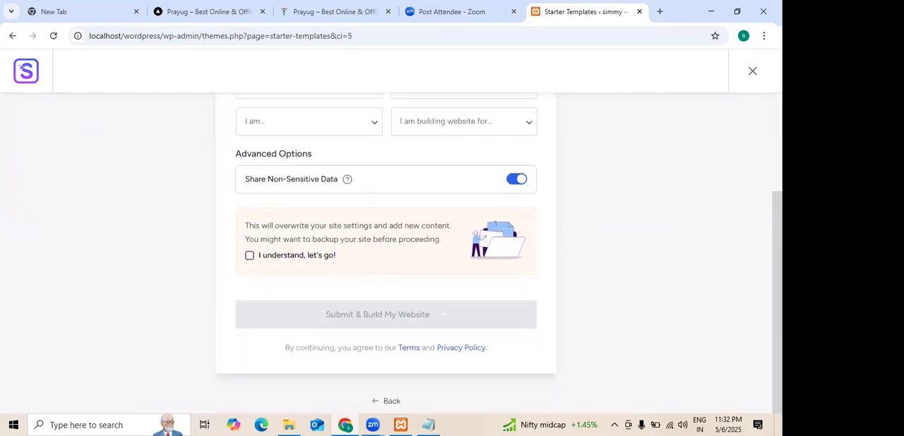
pyautogui.click(249, 256)
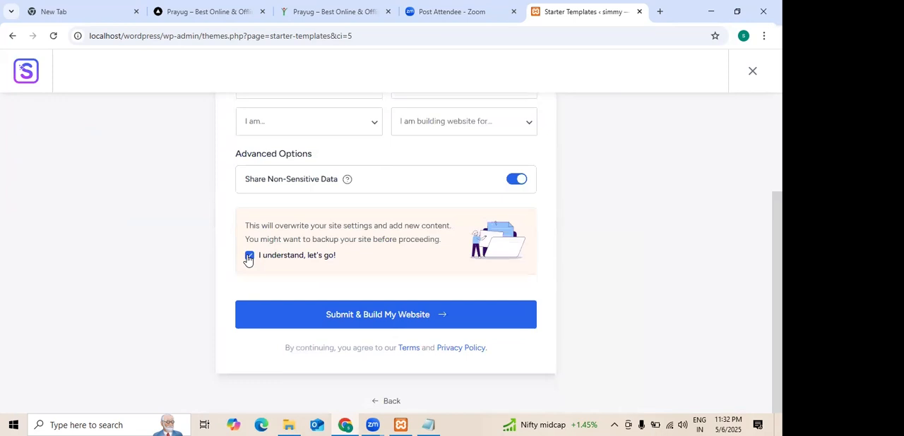
pyautogui.click(351, 321)
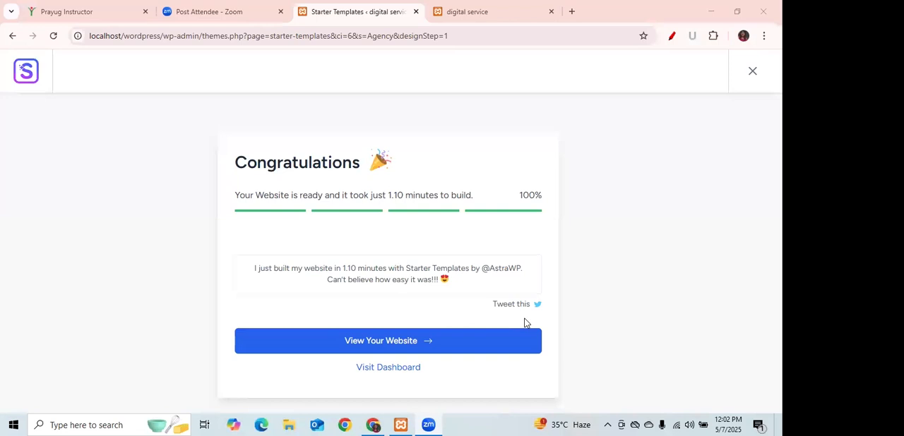
# Open the newly built Digital Agency website and reload the digital service page that is already open.
pyautogui.click(394, 342)
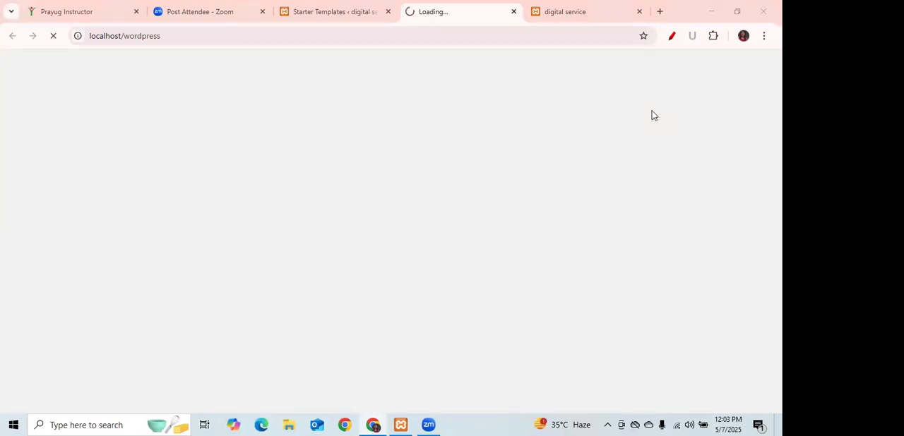
pyautogui.click(585, 14)
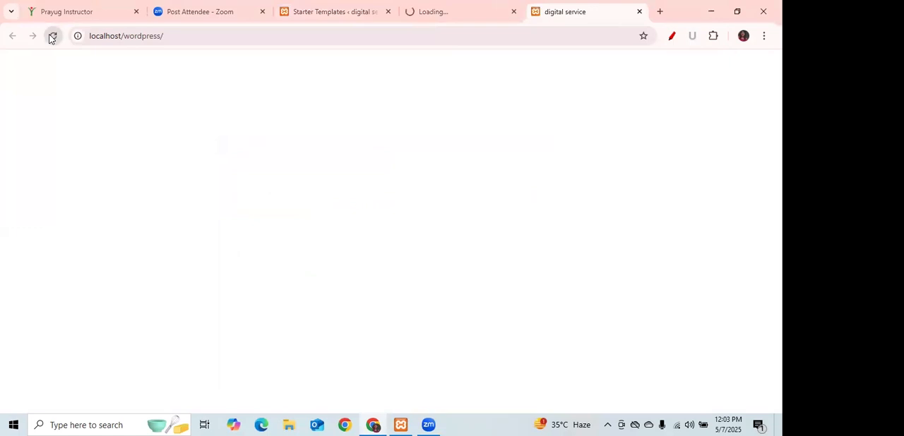
pyautogui.click(434, 13)
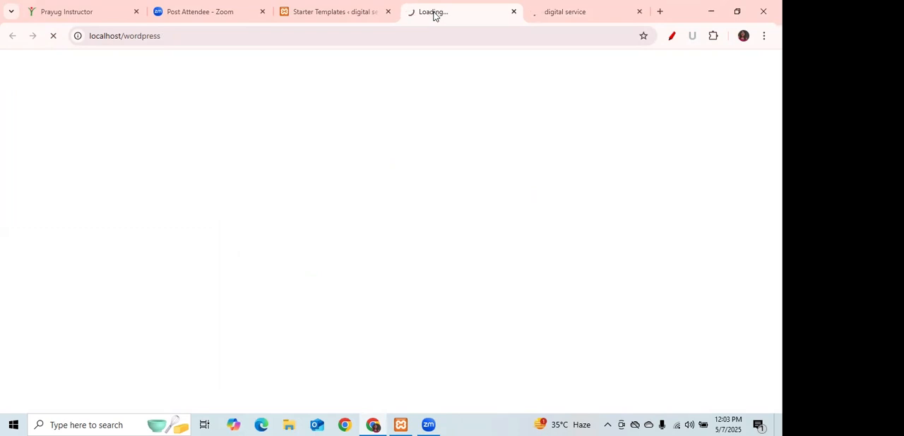
pyautogui.click(596, 11)
pyautogui.click(473, 11)
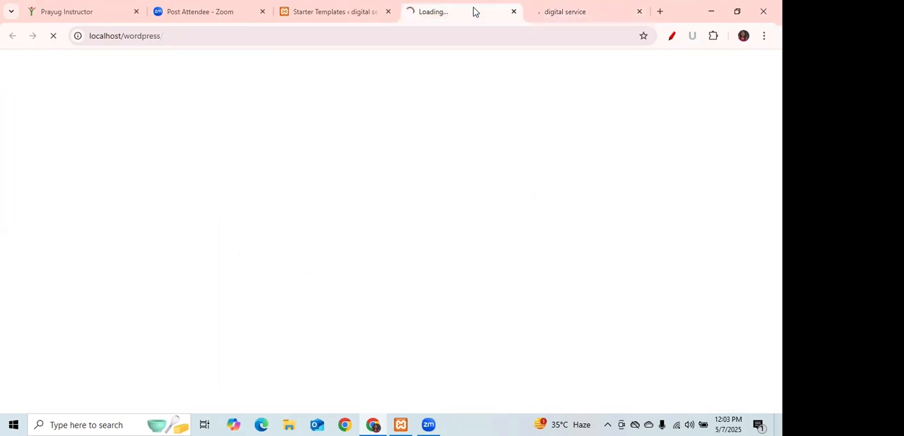
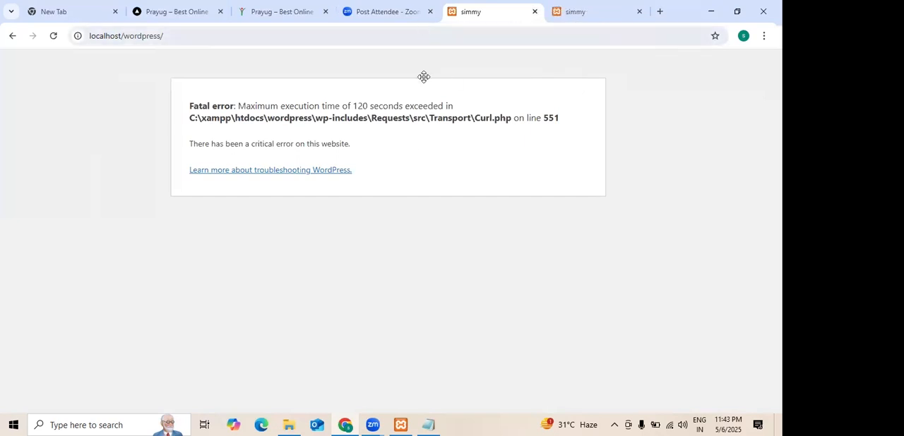
# Return from the site's error page to the WordPress dashboard and open the list of installed plugins.
pyautogui.click(415, 22)
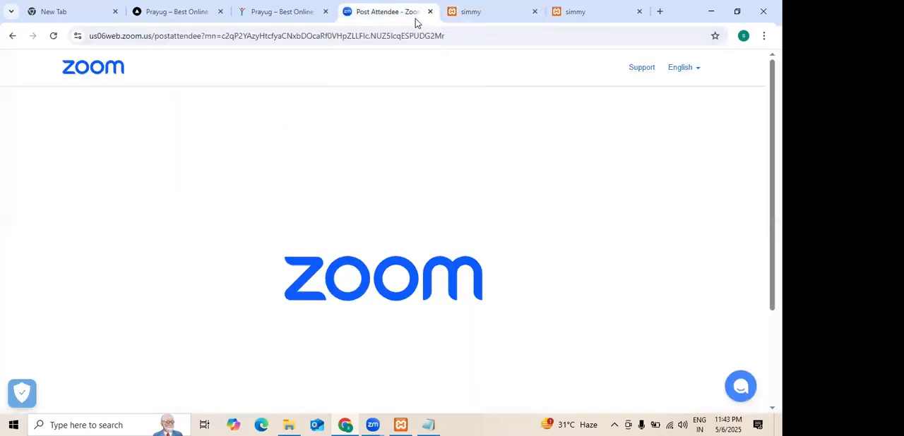
pyautogui.click(503, 22)
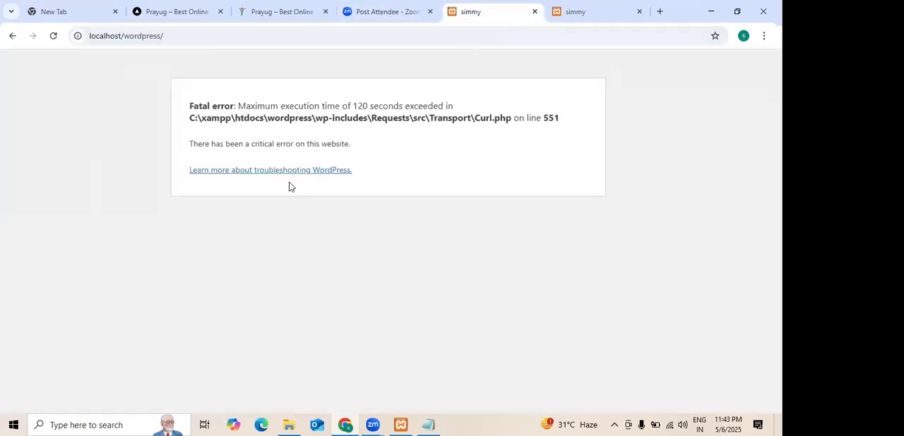
pyautogui.click(13, 37)
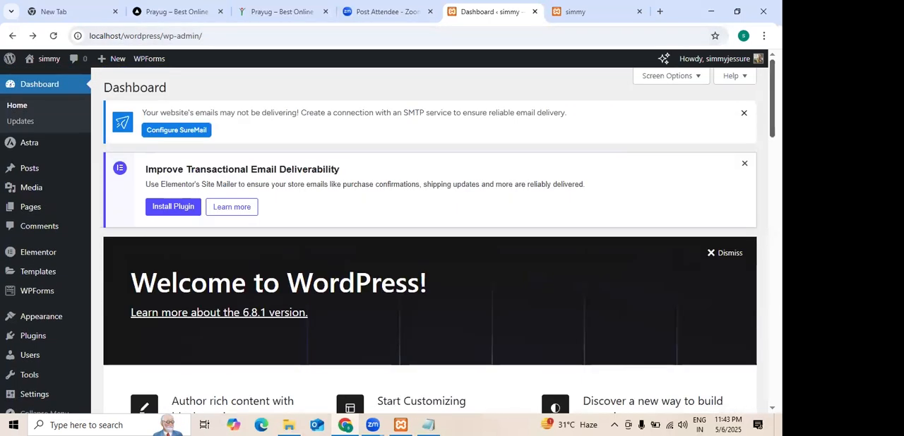
pyautogui.moveTo(39, 342)
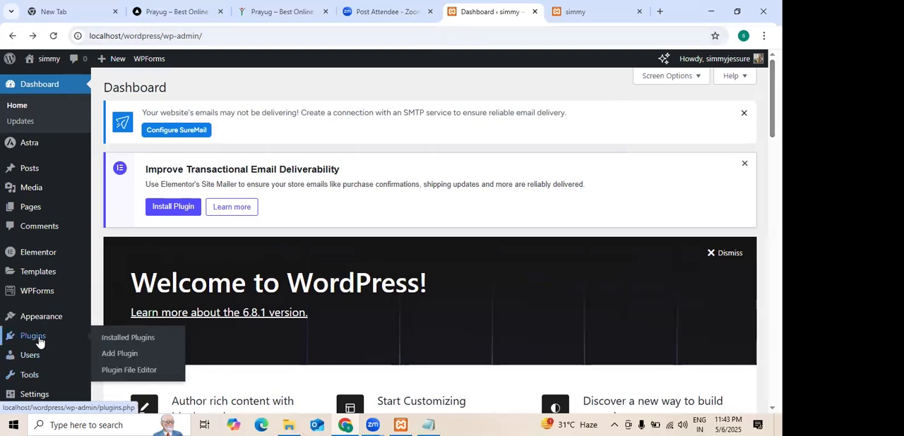
pyautogui.click(109, 342)
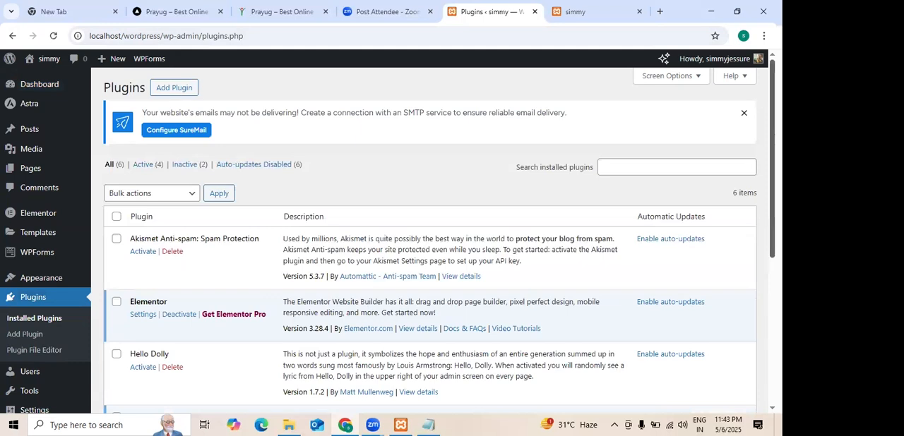
# Deactivate the Starter Templates plugin and submit the feedback prompt without choosing a reason.
pyautogui.scroll(-4, 429, 239)
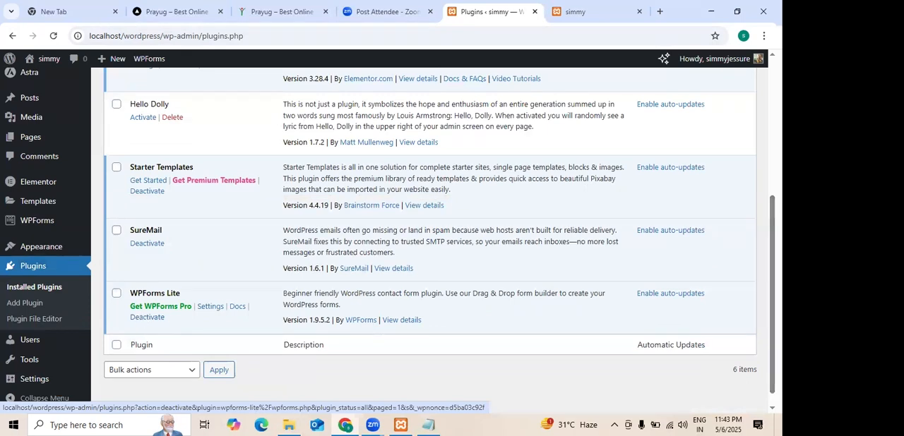
pyautogui.scroll(3, 424, 240)
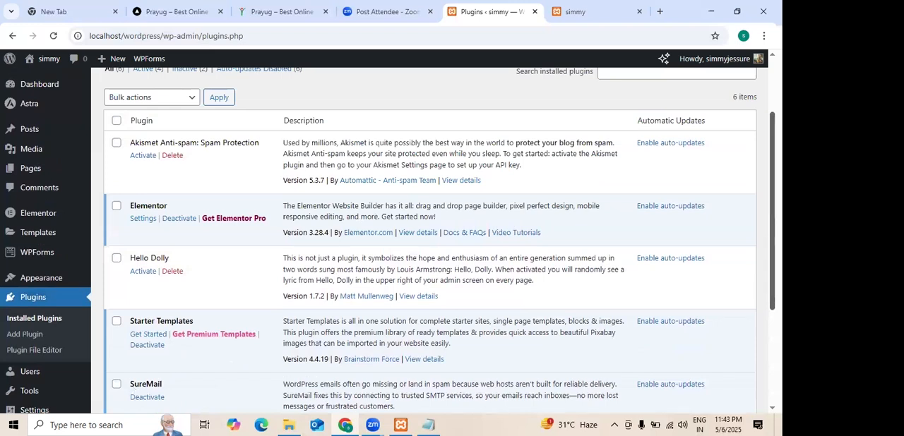
pyautogui.scroll(-2, 134, 392)
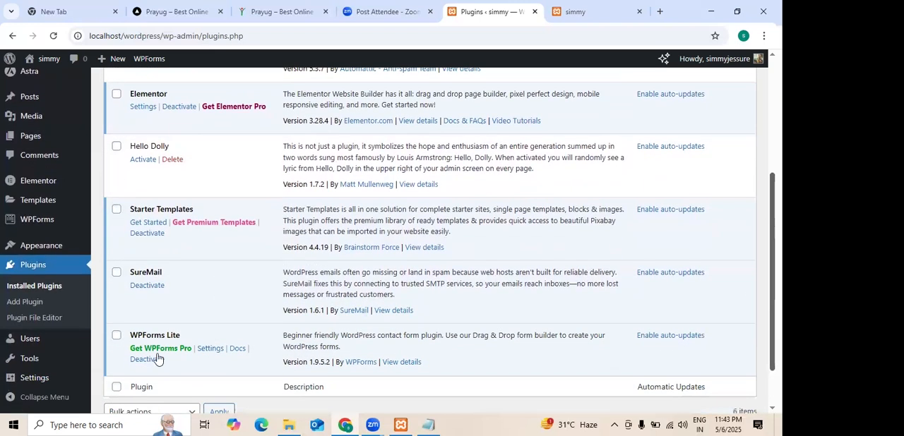
pyautogui.click(143, 235)
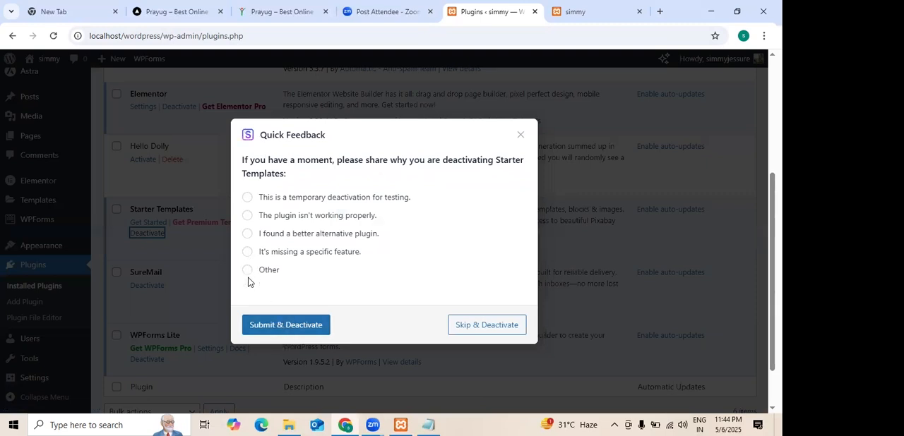
pyautogui.click(282, 327)
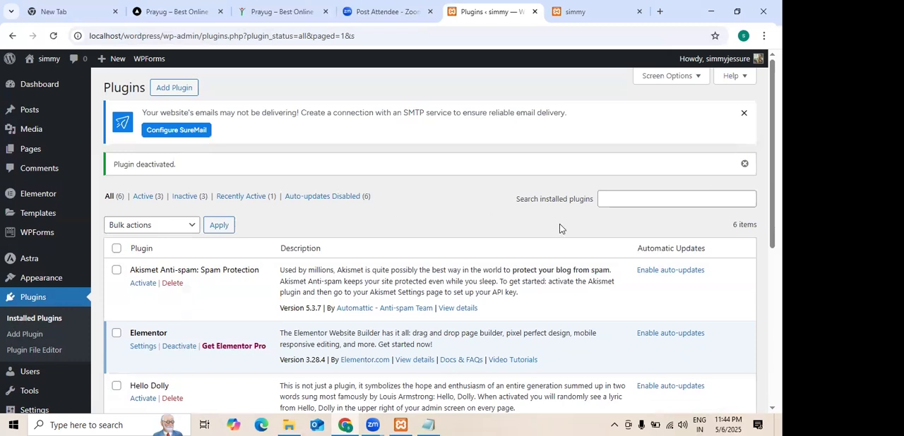
# Deactivate the Elementor plugin and delete it together with its data.
pyautogui.scroll(-1, 559, 228)
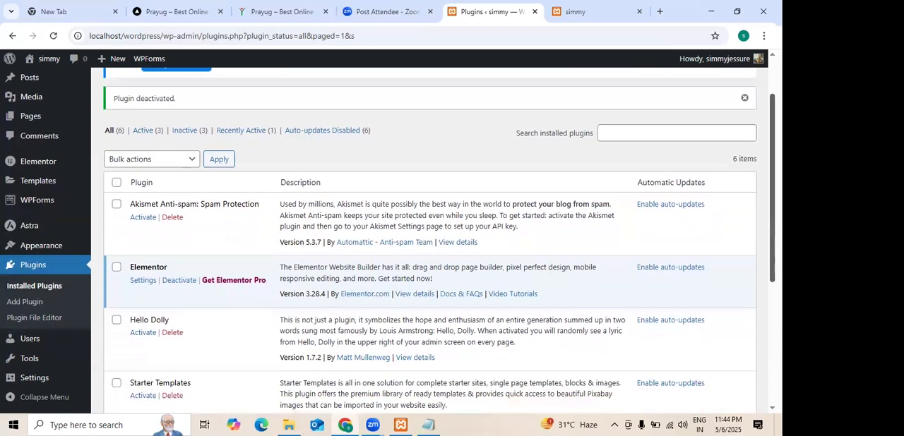
pyautogui.click(178, 283)
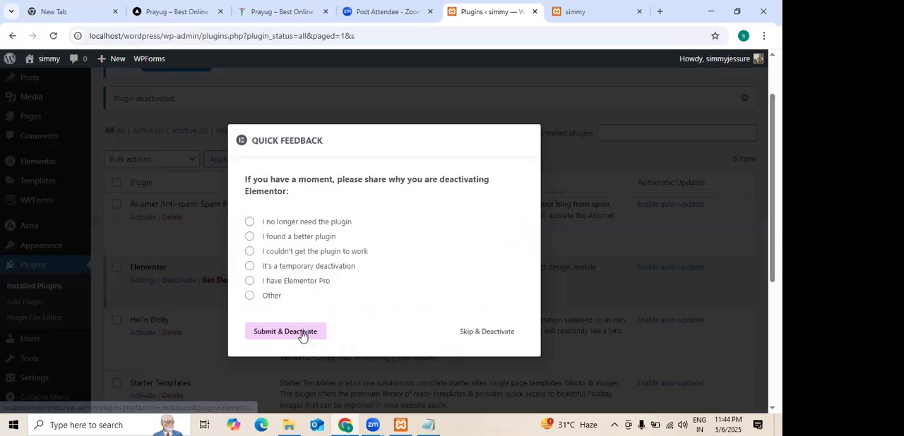
pyautogui.click(302, 335)
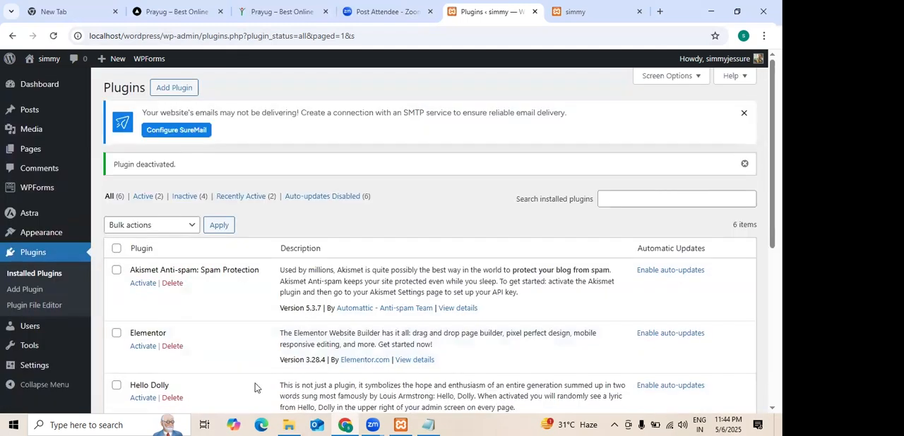
pyautogui.click(173, 347)
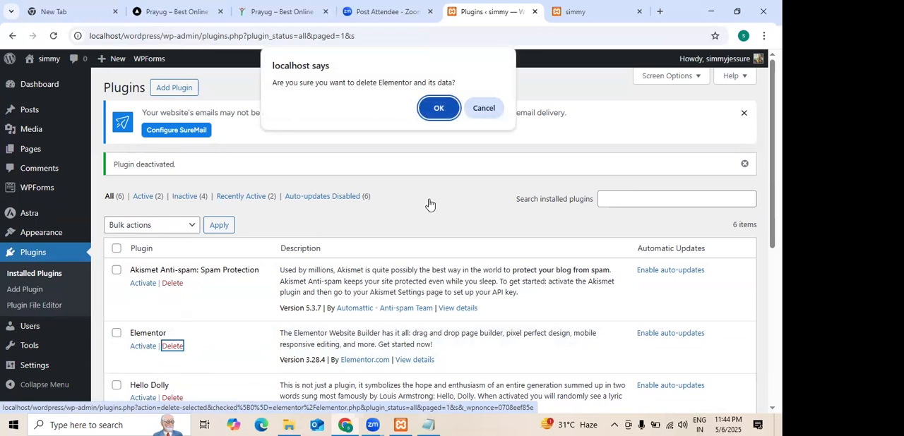
pyautogui.click(439, 109)
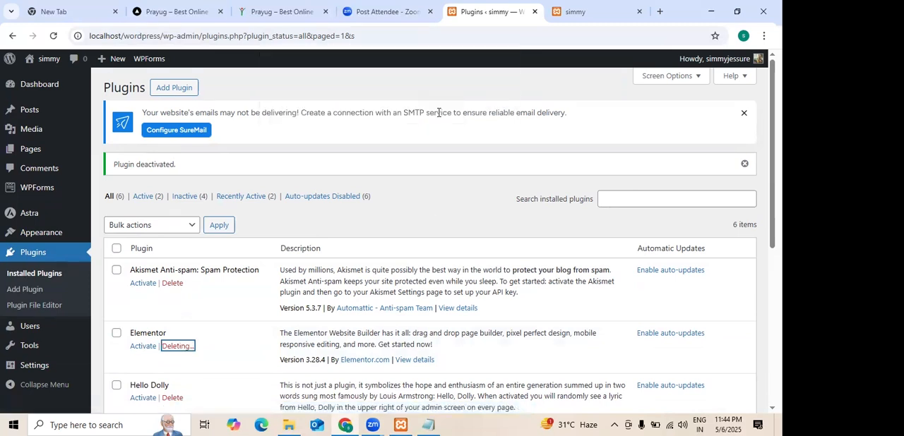
# Delete the deactivated Starter Templates plugin from the installed plugins and confirm the deletion.
pyautogui.scroll(-3, 437, 240)
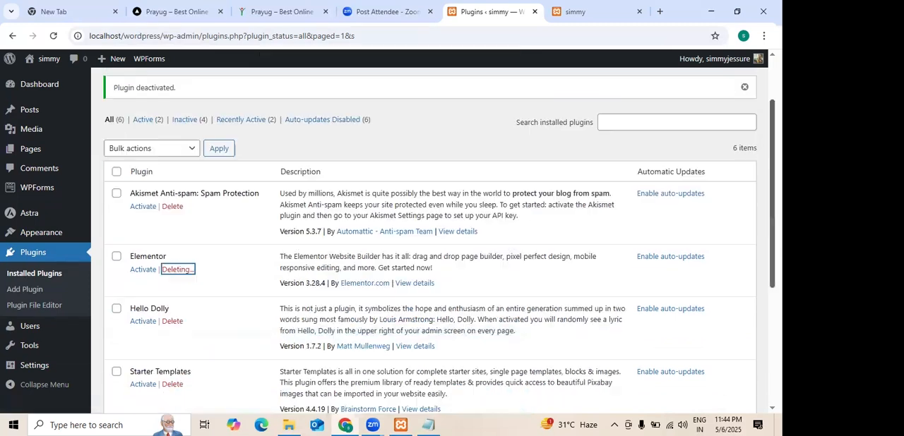
pyautogui.scroll(-1, 438, 241)
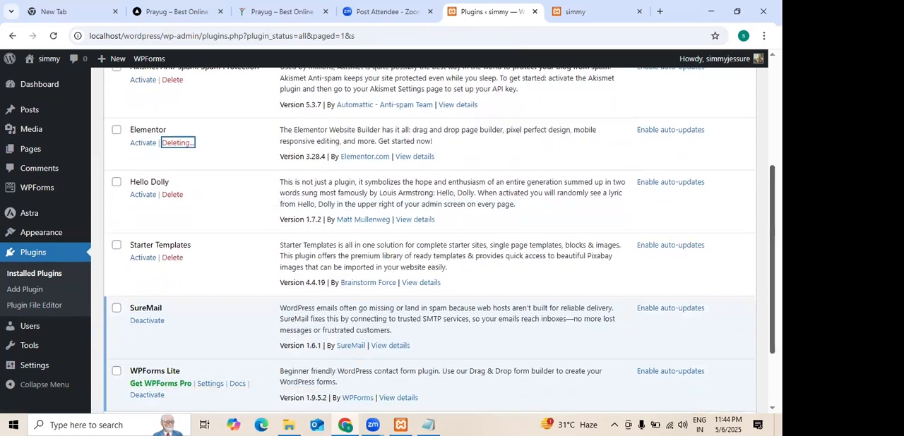
pyautogui.scroll(1, 438, 240)
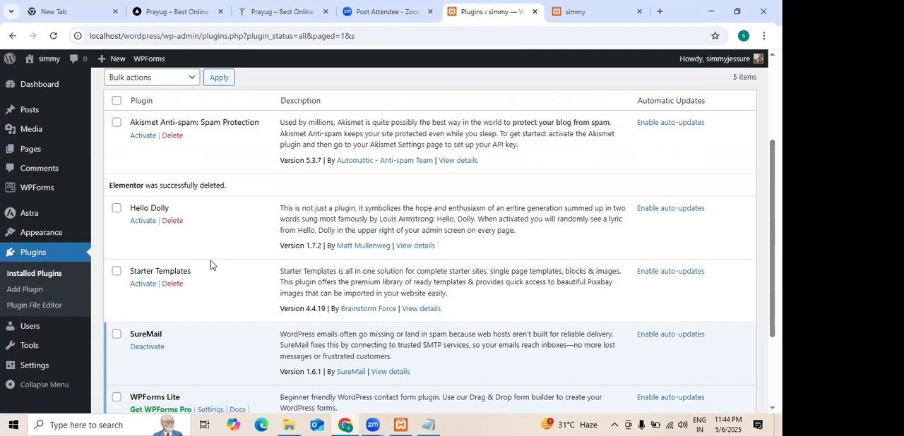
pyautogui.click(173, 284)
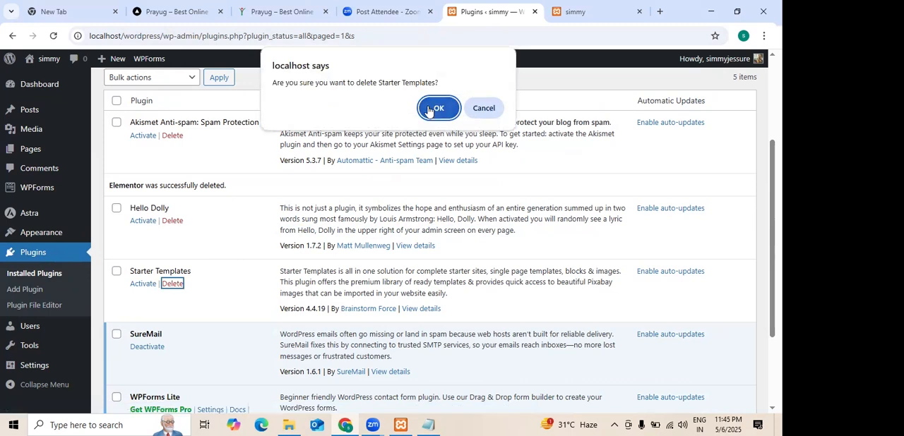
pyautogui.click(433, 109)
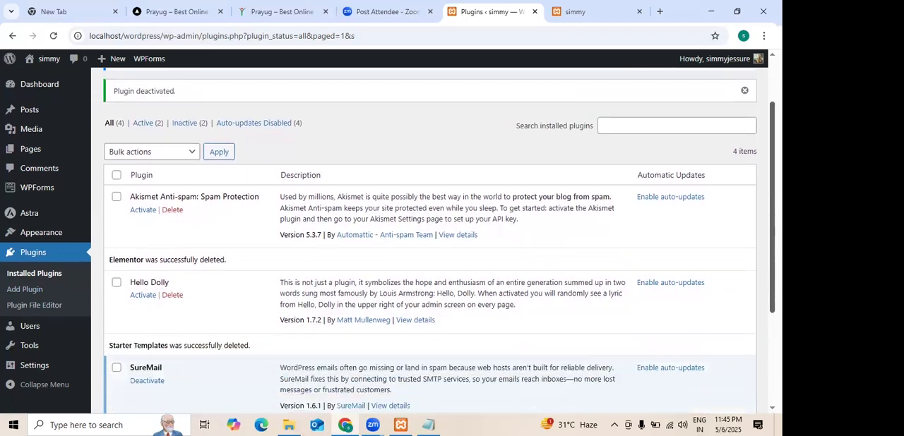
# Look over the remaining installed plugins and open the page for adding new plugins.
pyautogui.scroll(-3, 438, 240)
pyautogui.scroll(2, 438, 240)
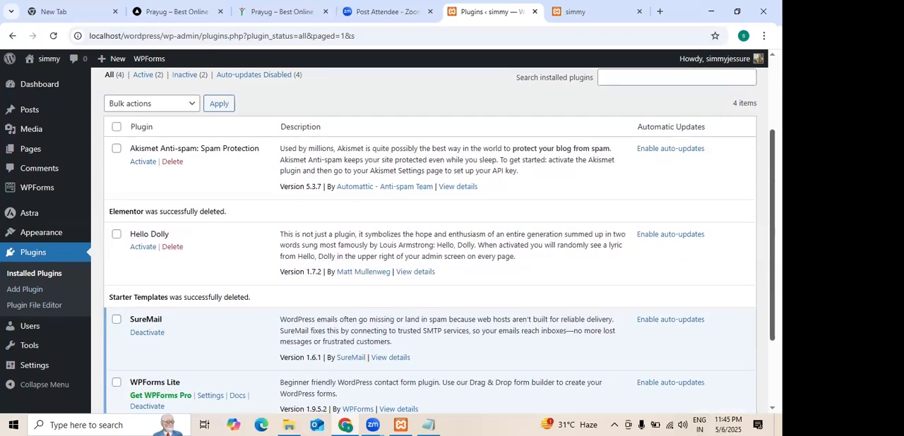
pyautogui.scroll(1, 437, 240)
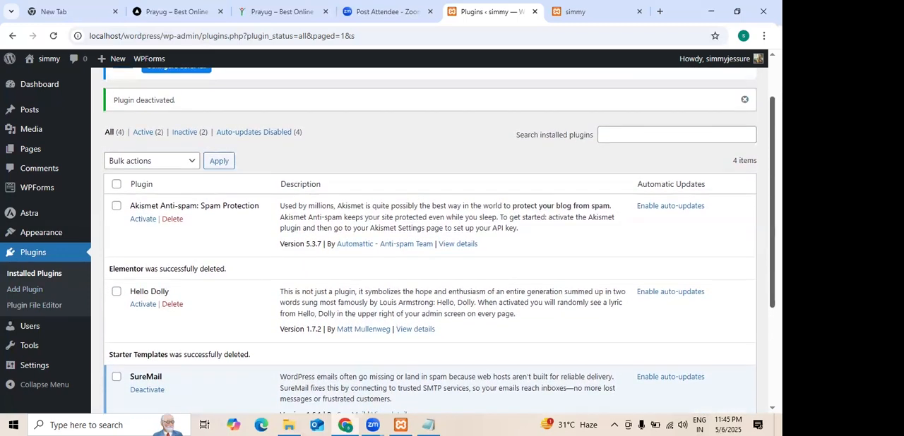
pyautogui.scroll(1, 438, 240)
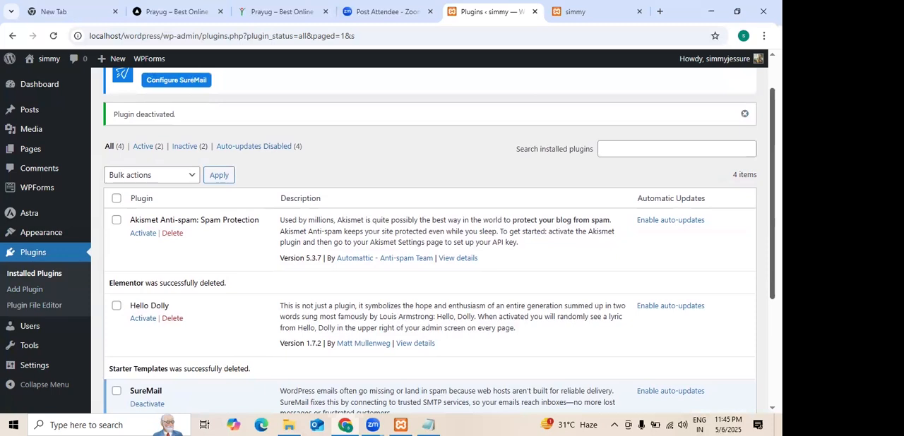
pyautogui.scroll(-1, 438, 240)
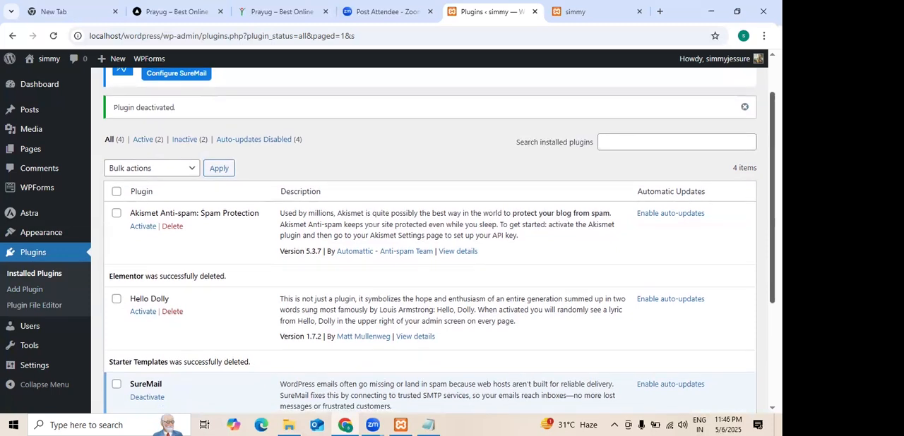
pyautogui.click(38, 296)
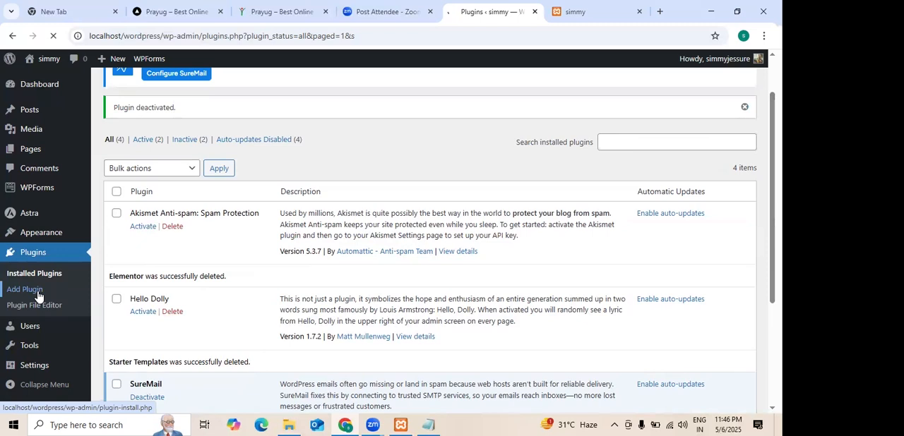
pyautogui.click(589, 134)
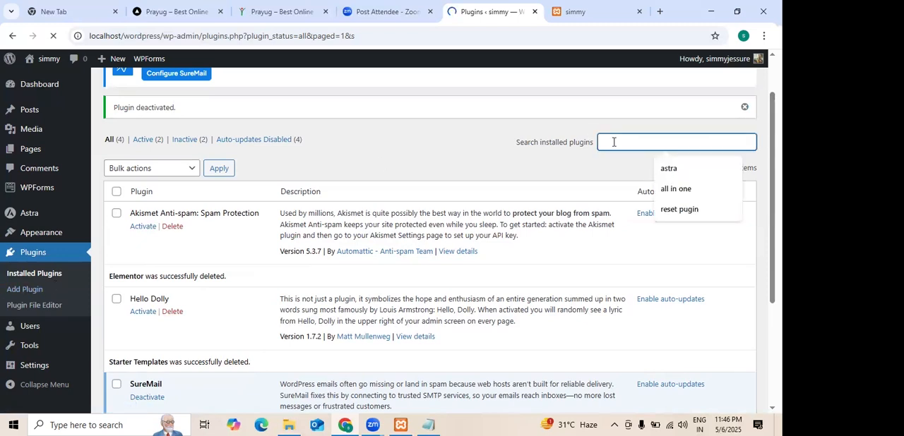
pyautogui.write('e')
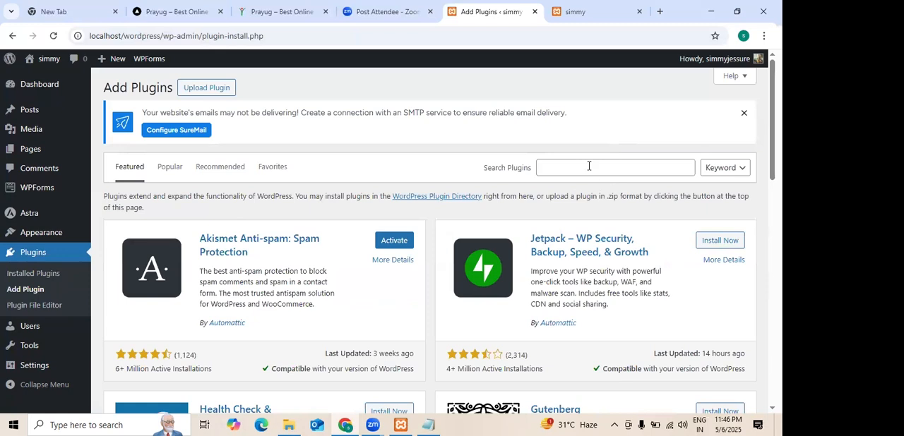
# Search the plugin directory for "started templ".
pyautogui.click(588, 166)
pyautogui.write('sta')
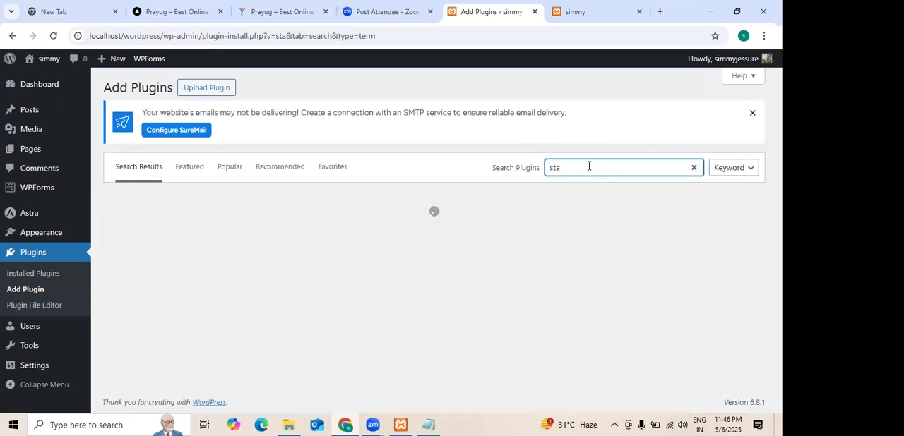
pyautogui.write('rt')
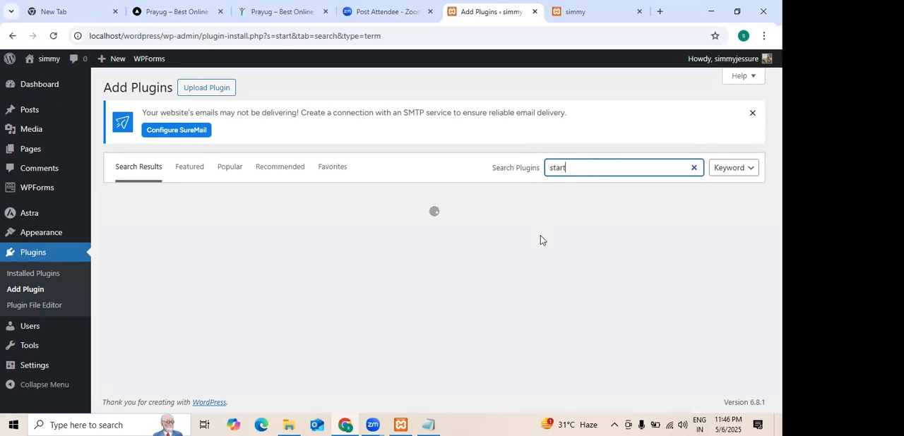
pyautogui.write('ed templ')
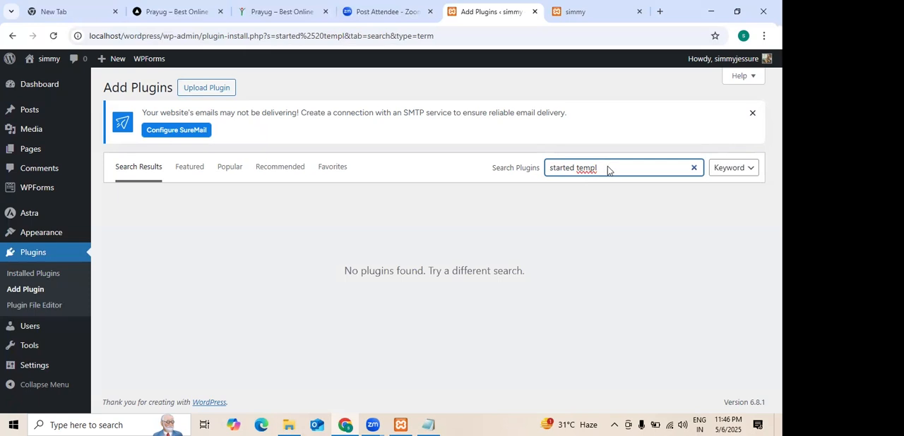
# Correct the plugin search query to "starter templates".
pyautogui.moveTo(609, 171); pyautogui.dragTo(540, 172)
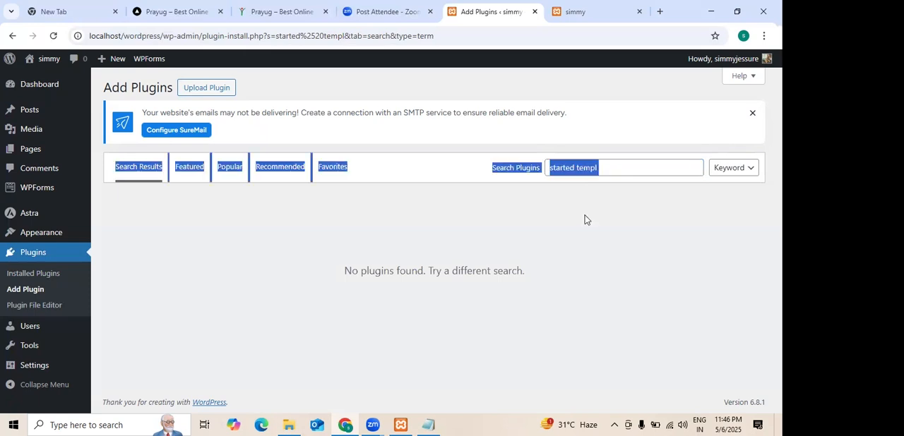
pyautogui.click(613, 170)
pyautogui.click(614, 168)
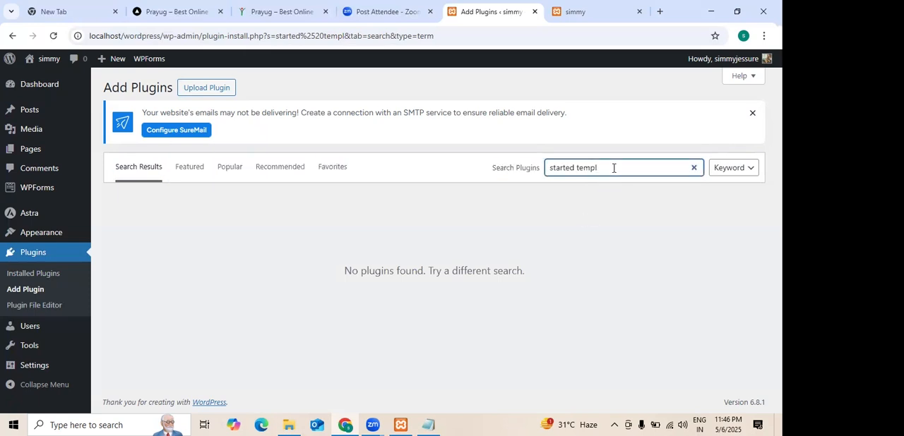
pyautogui.press('BackSpace')
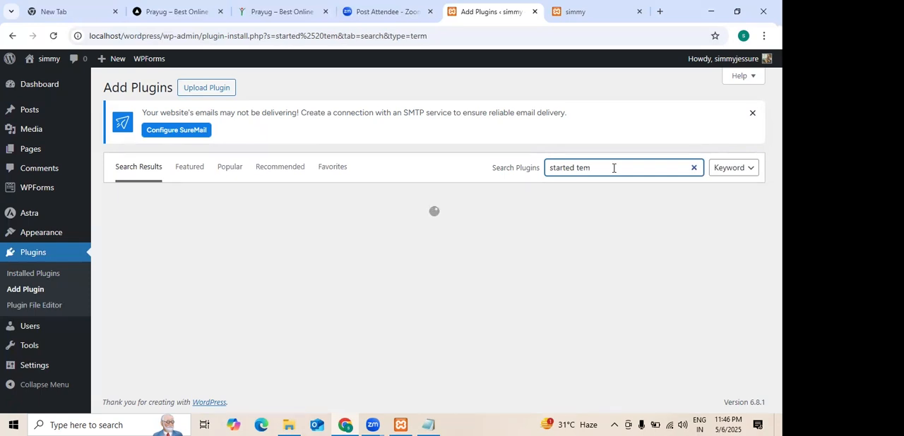
pyautogui.press('BackSpace')
pyautogui.press('BackSpace')
pyautogui.write('r')
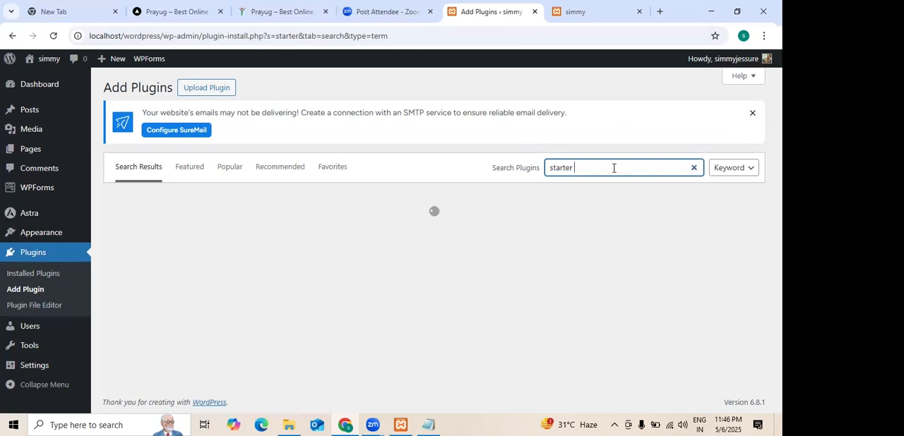
pyautogui.write(' templ')
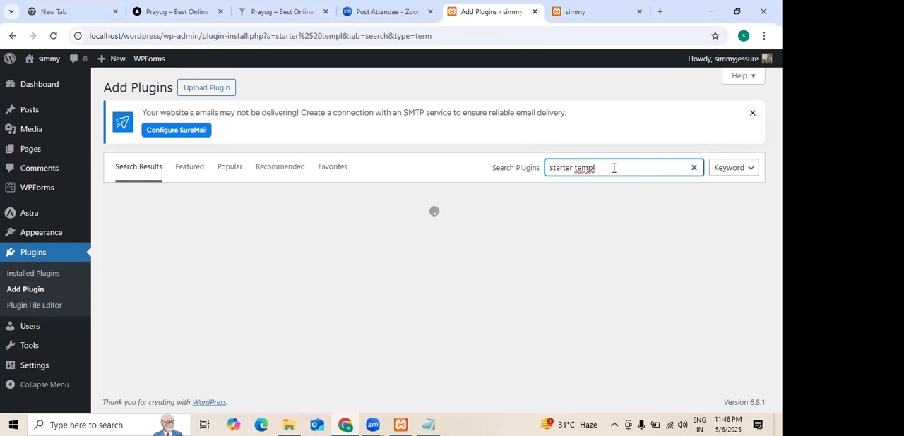
pyautogui.press('BackSpace')
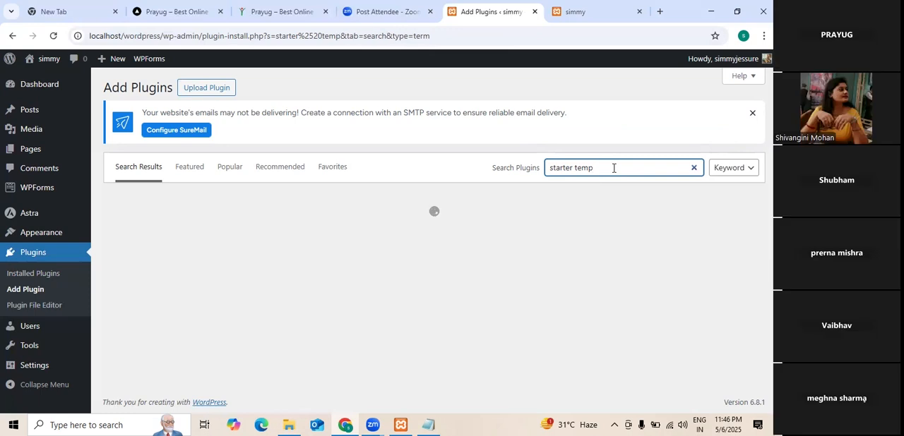
pyautogui.write('lates')
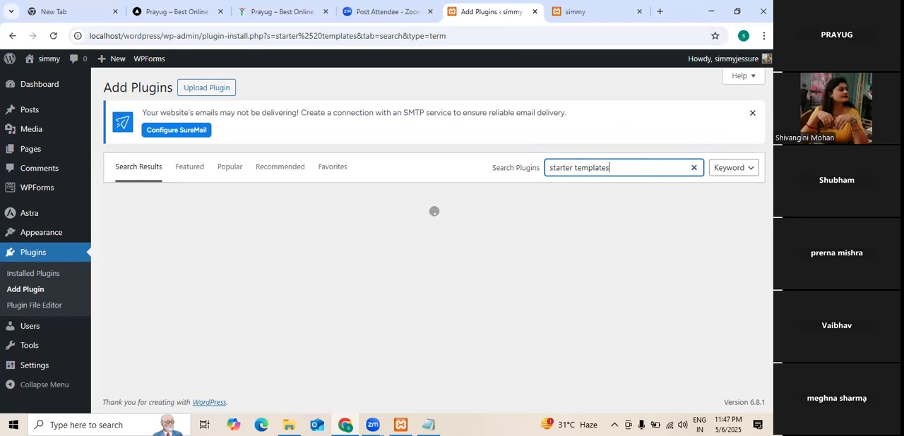
# Install and activate the Starter Templates plugin by Brainstorm Force from the search results.
pyautogui.tripleClick(423, 113)
pyautogui.moveTo(424, 113); pyautogui.dragTo(385, 288)
pyautogui.click(385, 283)
pyautogui.click(395, 232)
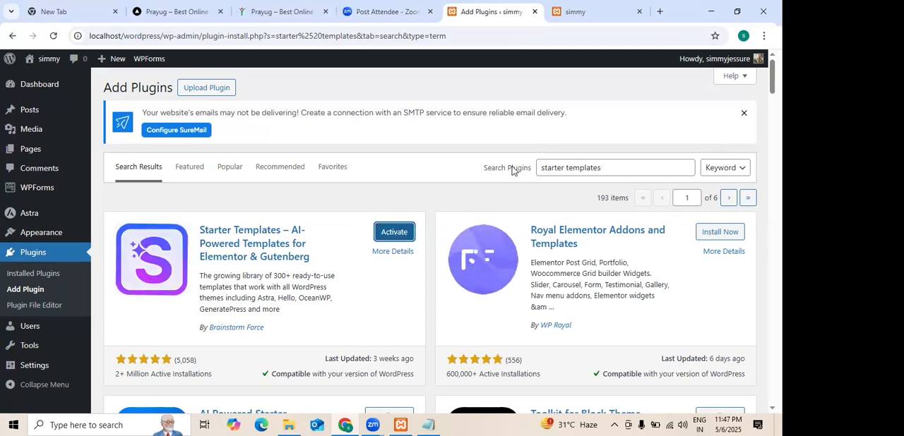
pyautogui.click(399, 235)
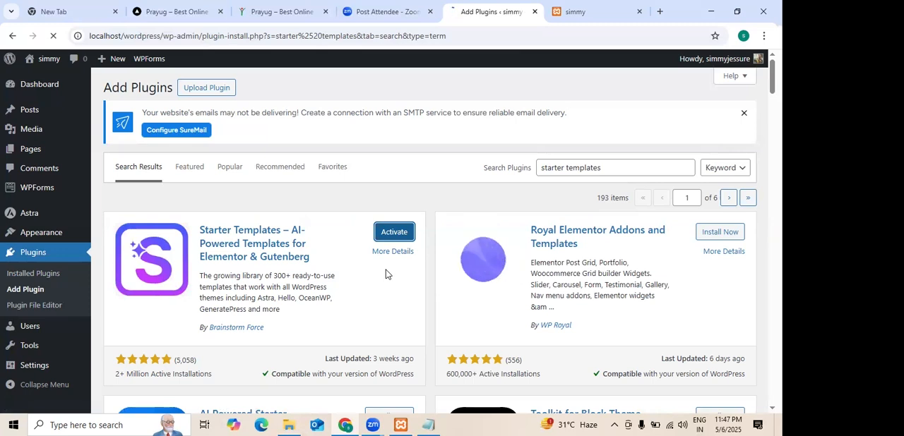